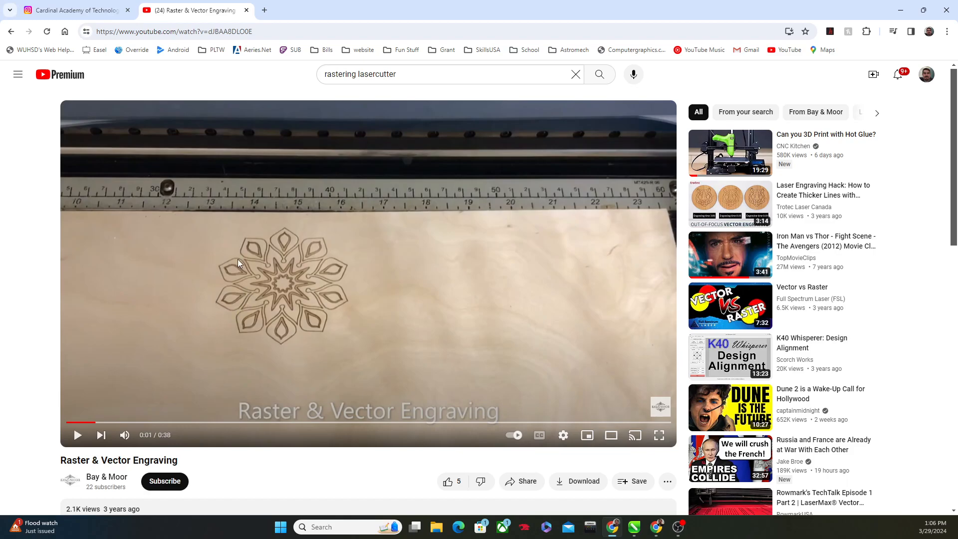
Step: Watch the Raster & Vector Engraving video in full screen, pausing to study how each pass engraves the flower pattern
click(658, 435)
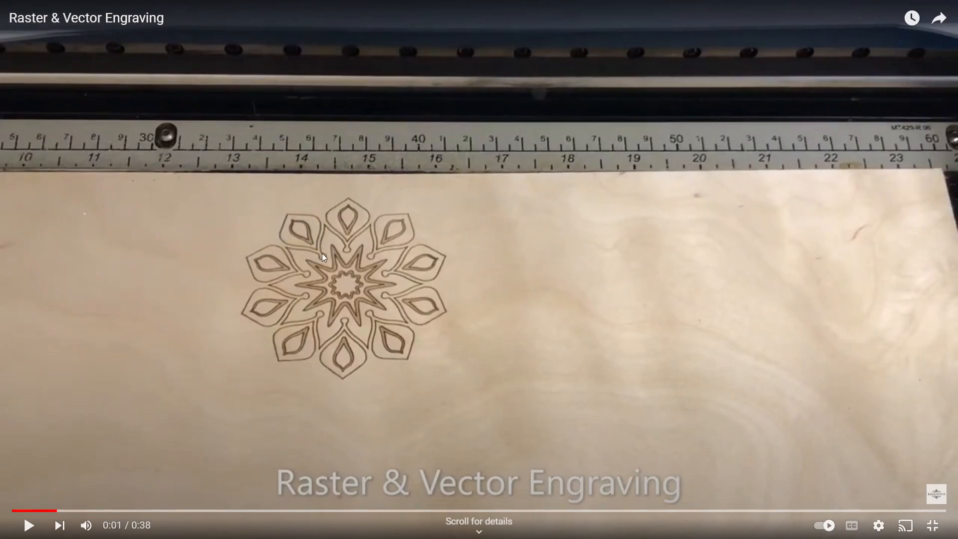
click(28, 525)
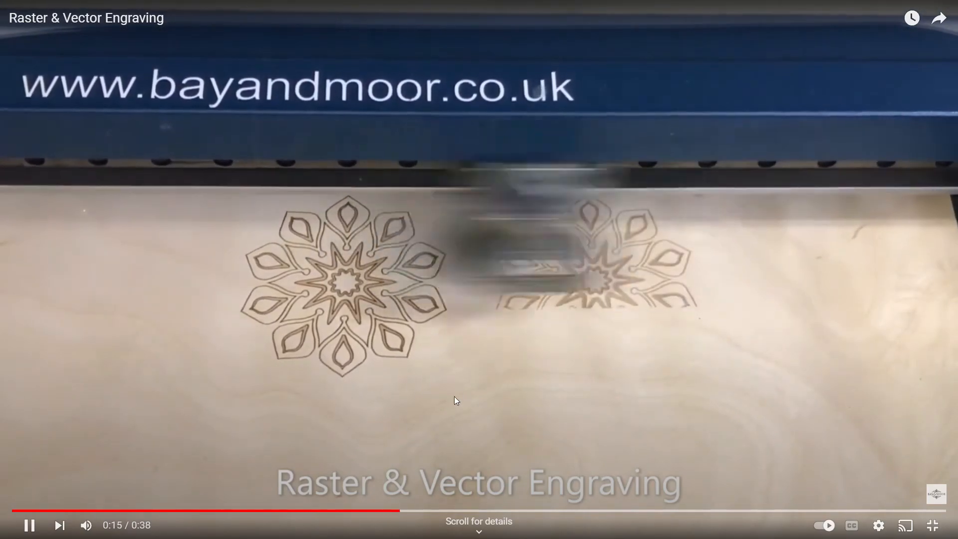
click(29, 525)
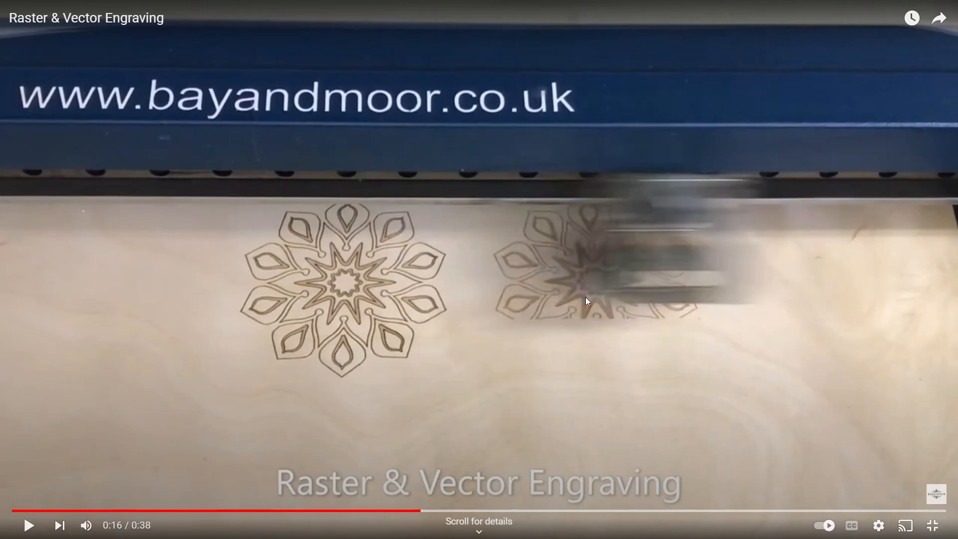
click(22, 526)
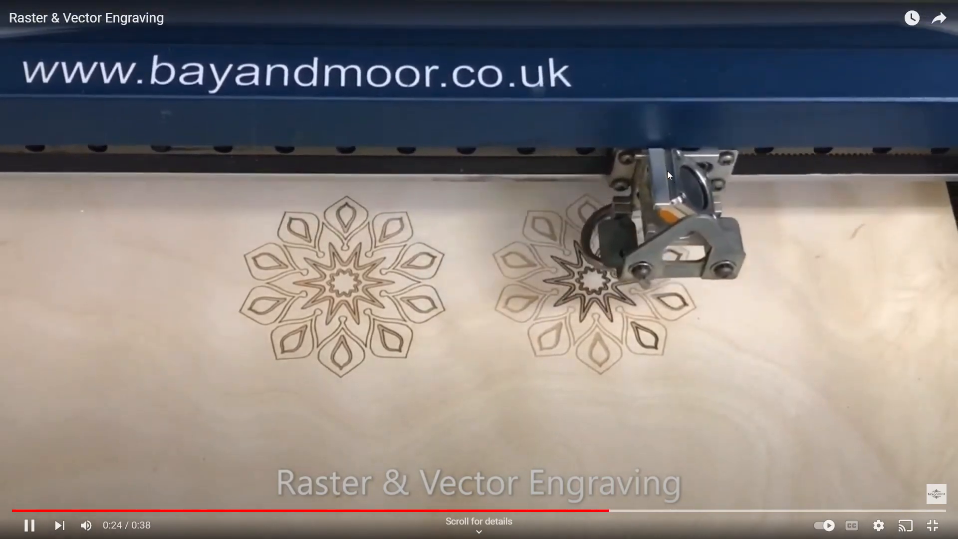
click(666, 170)
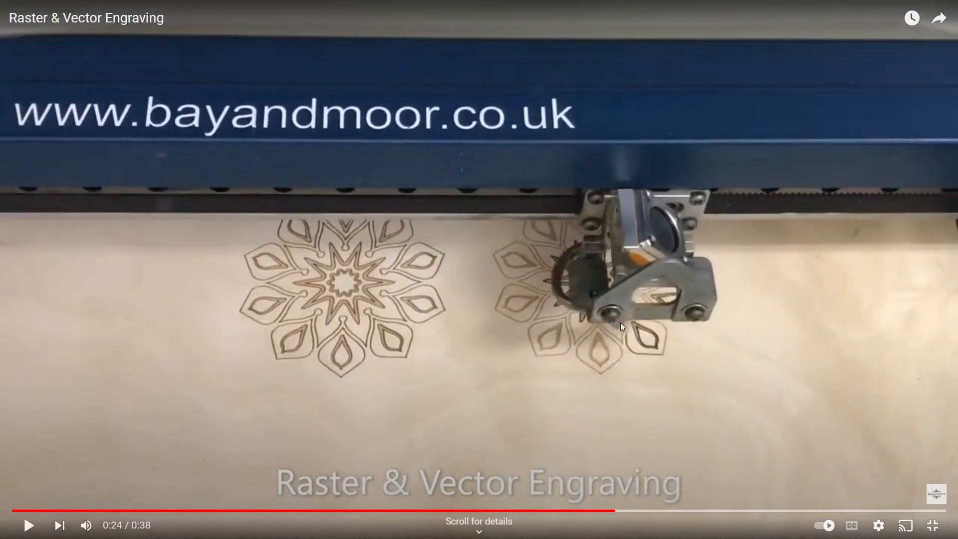
click(29, 525)
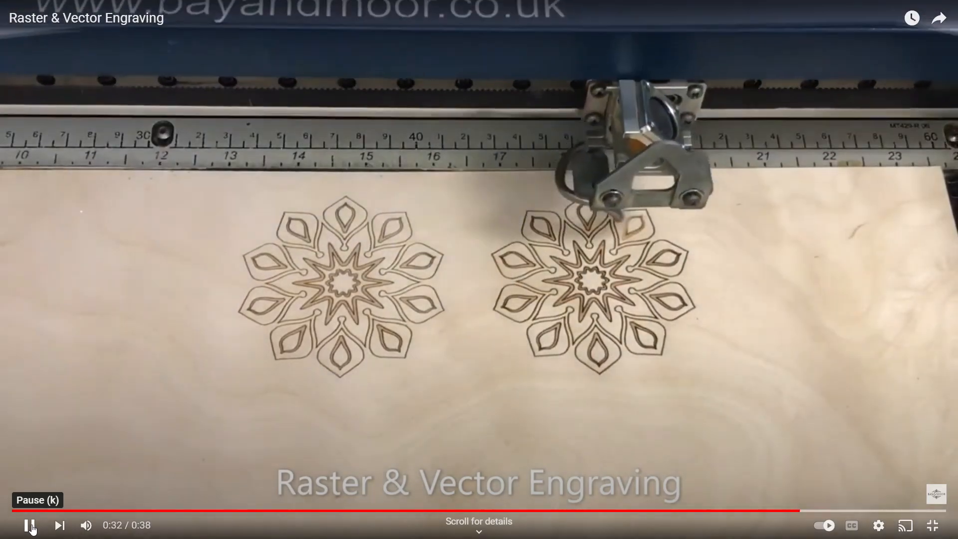
click(445, 419)
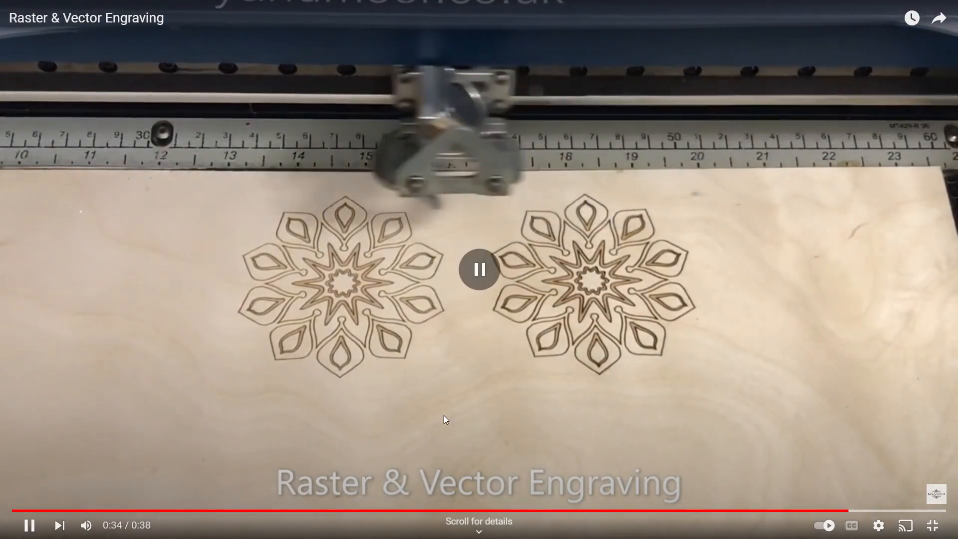
click(933, 528)
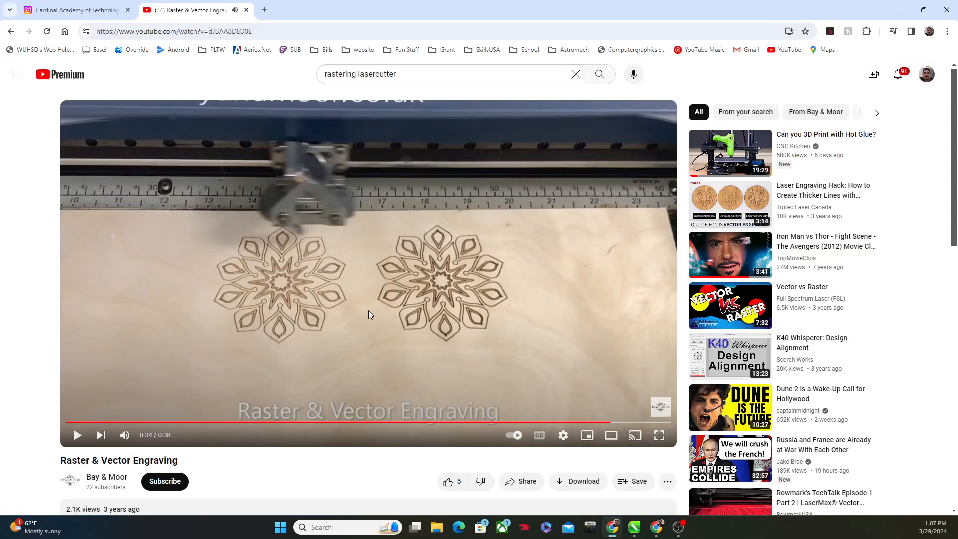
Step: Switch to CorelDRAW and create a new document named "Raser Ornament" with a 32 × 18 inch page
click(630, 527)
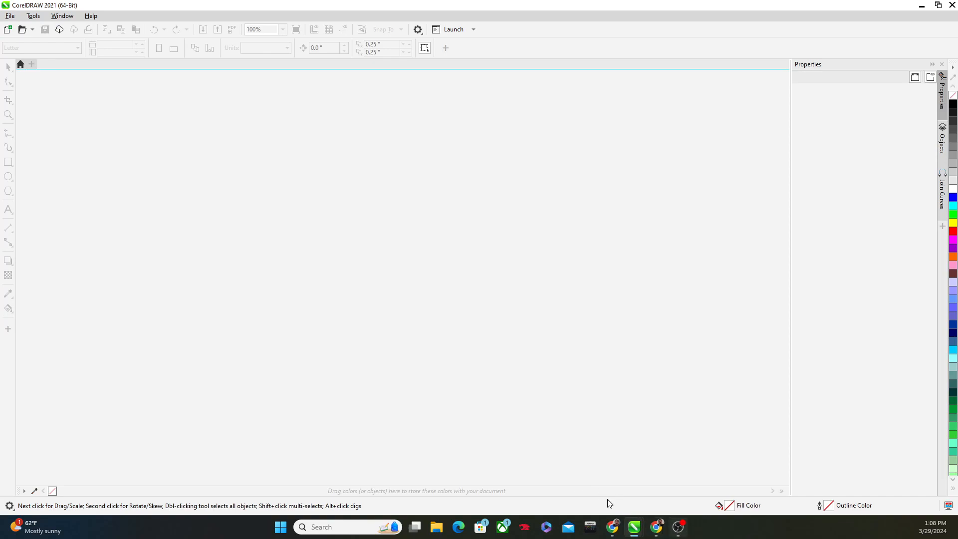
click(10, 15)
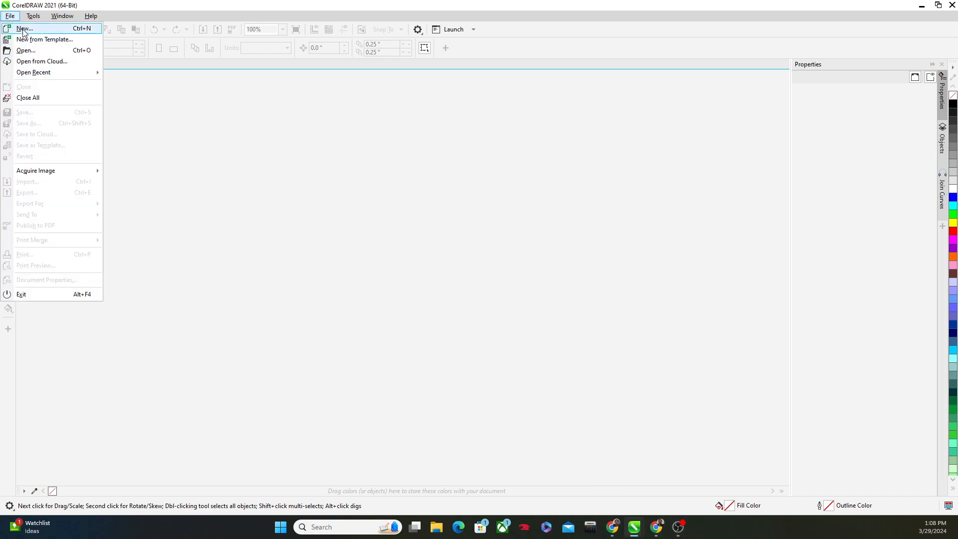
click(23, 28)
text(Raser Ornament)
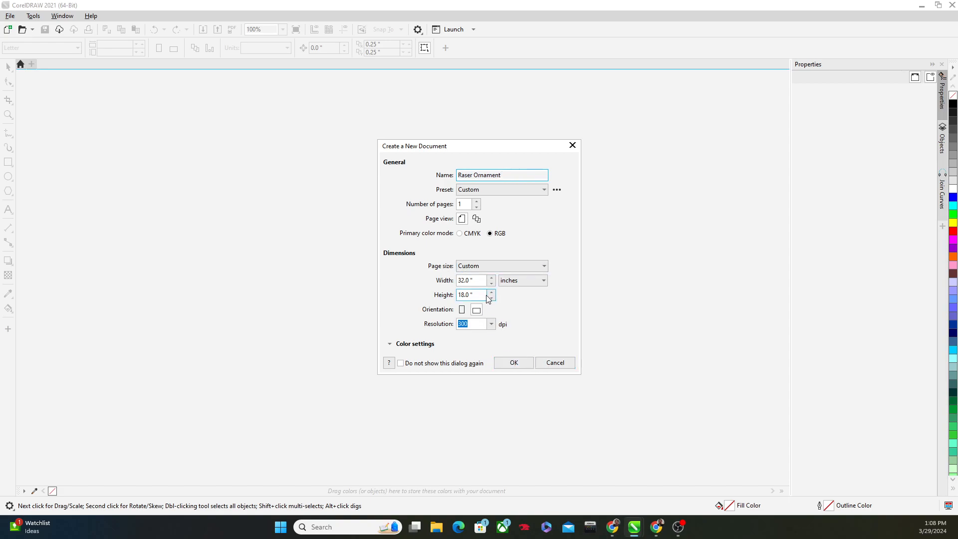
click(510, 361)
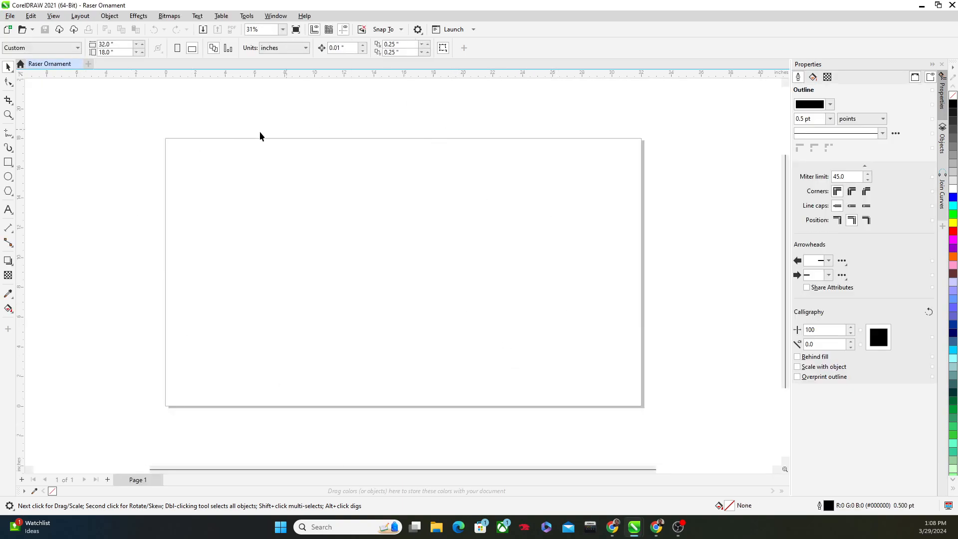
Step: Draw a circle in the upper-left area of the page and set its width and height to 3.7 inches
click(8, 177)
drag(221, 186, 276, 239)
click(95, 52)
text(3.)
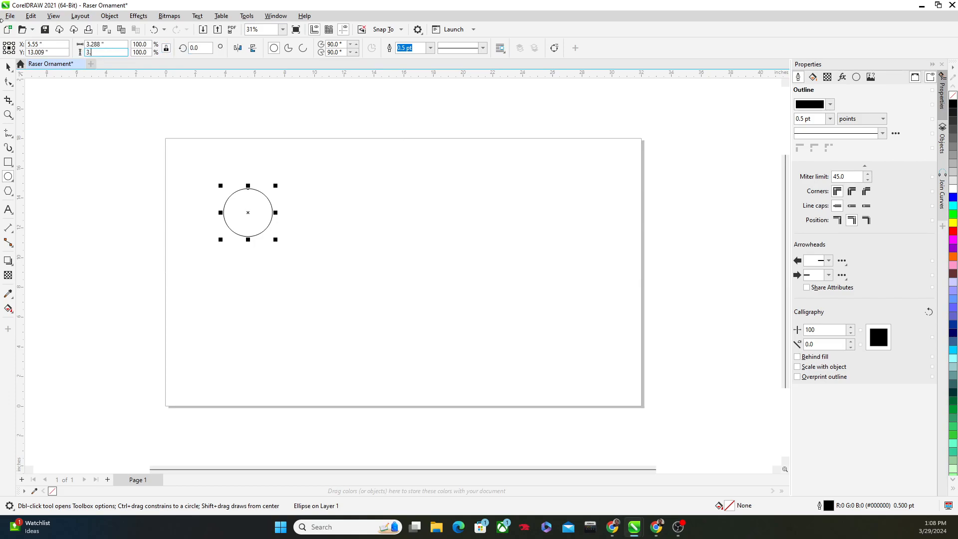
text(7)
key(Return)
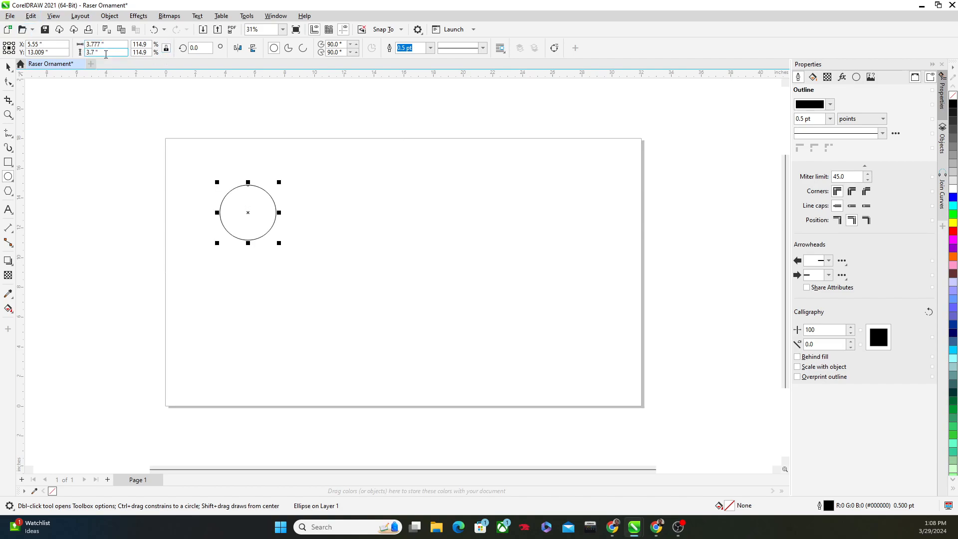
click(112, 44)
text(3.7)
key(Return)
Step: Draw a second circle beside the first one and set its width and height to 3.5 inches
click(8, 176)
drag(316, 185, 385, 249)
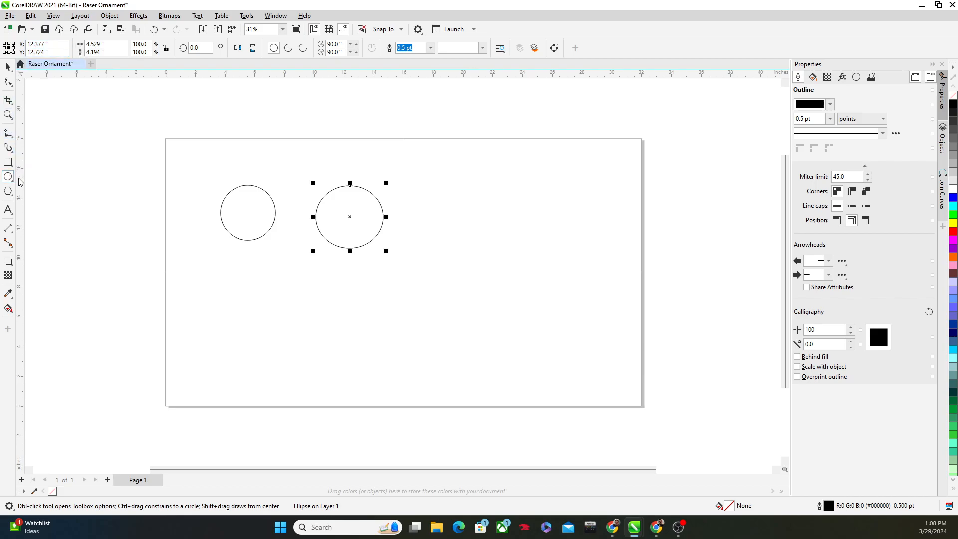
click(118, 45)
text(3.)
key(Return)
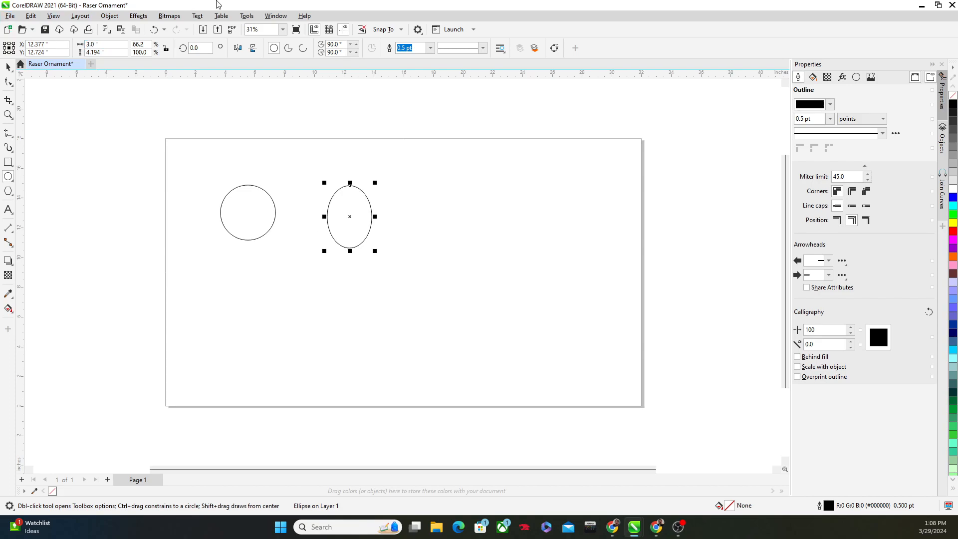
click(105, 44)
text(3.5)
key(Return)
click(105, 52)
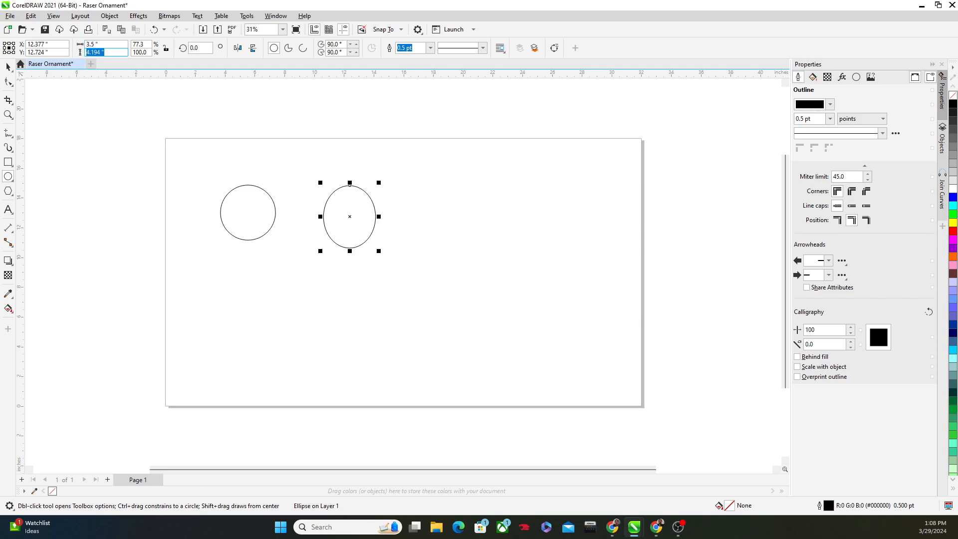
text(3.5)
key(Return)
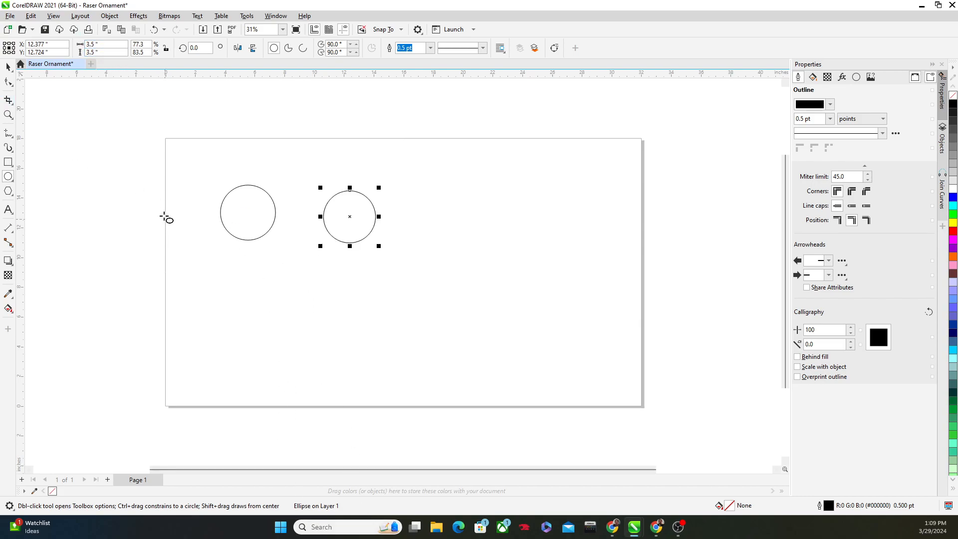
Step: Duplicate the 3.7-inch circle and centre the copy on the 3.5-inch circle
click(8, 66)
click(250, 223)
right_click(250, 223)
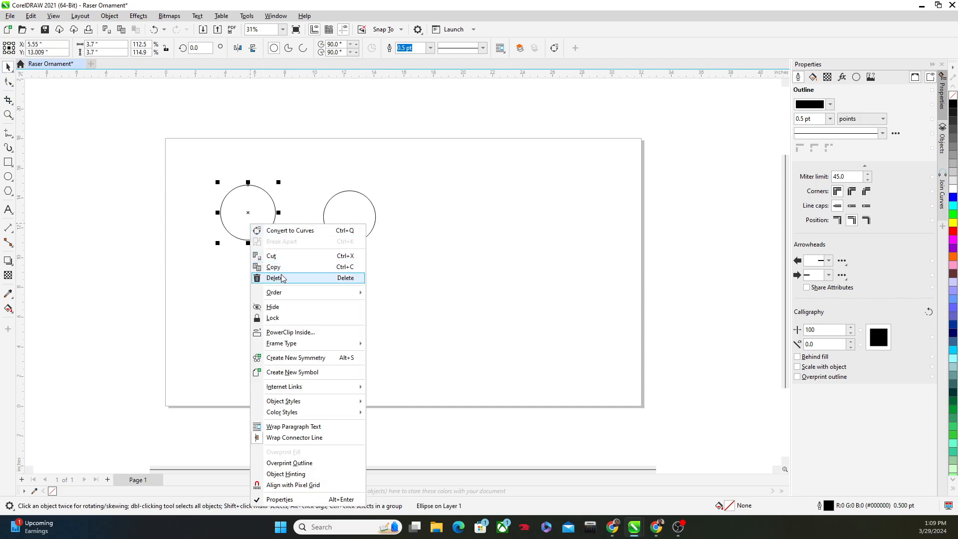
click(281, 268)
right_click(296, 291)
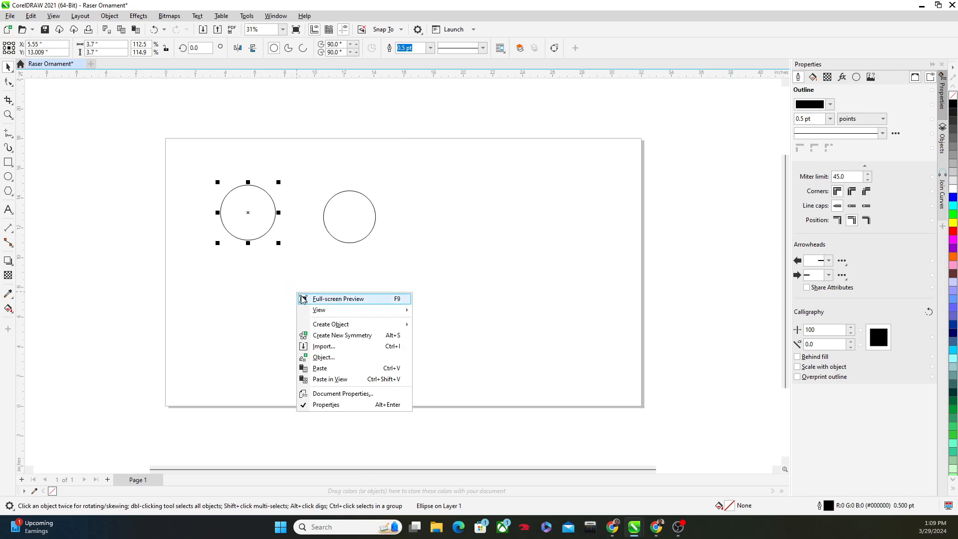
click(320, 369)
drag(248, 213, 350, 217)
scroll(371, 199, up, 3)
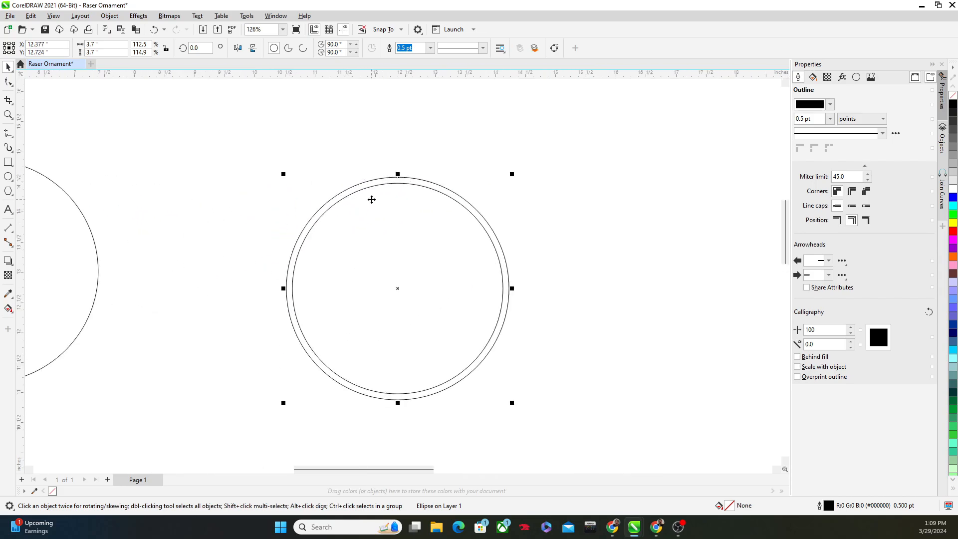
scroll(334, 206, down, 1)
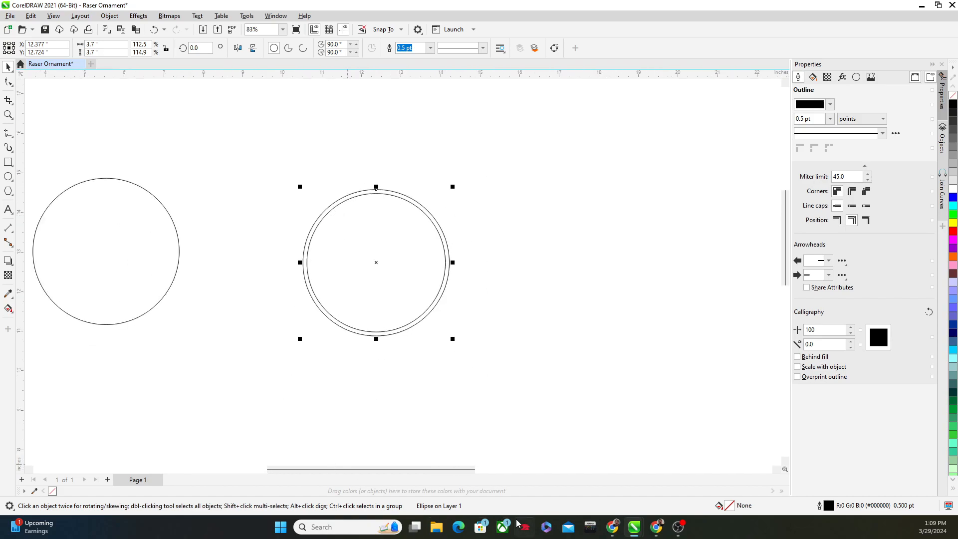
scroll(538, 453, down, 1)
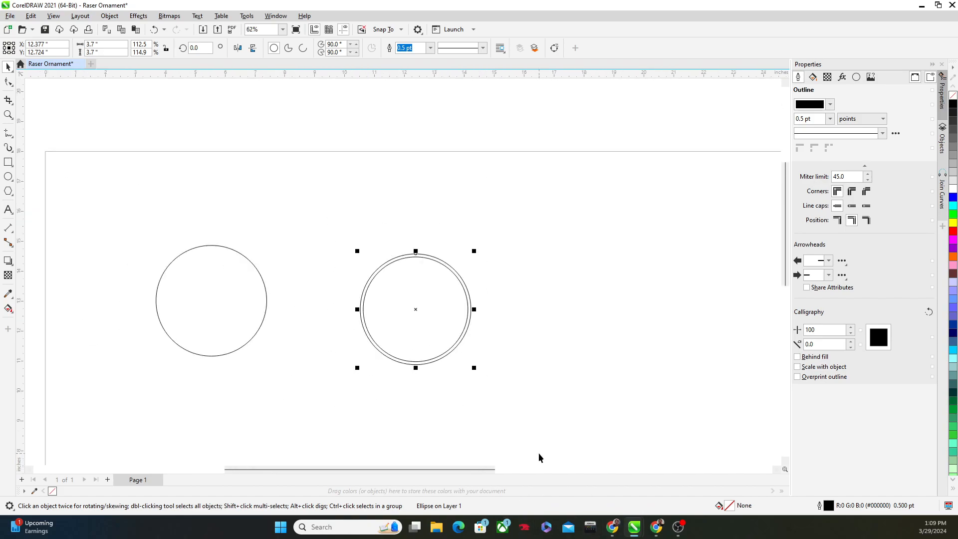
Step: Switch to Chrome to examine the hanging loop on the Instagram post's Christmas ornaments, and return to CorelDRAW
mouse_move(663, 530)
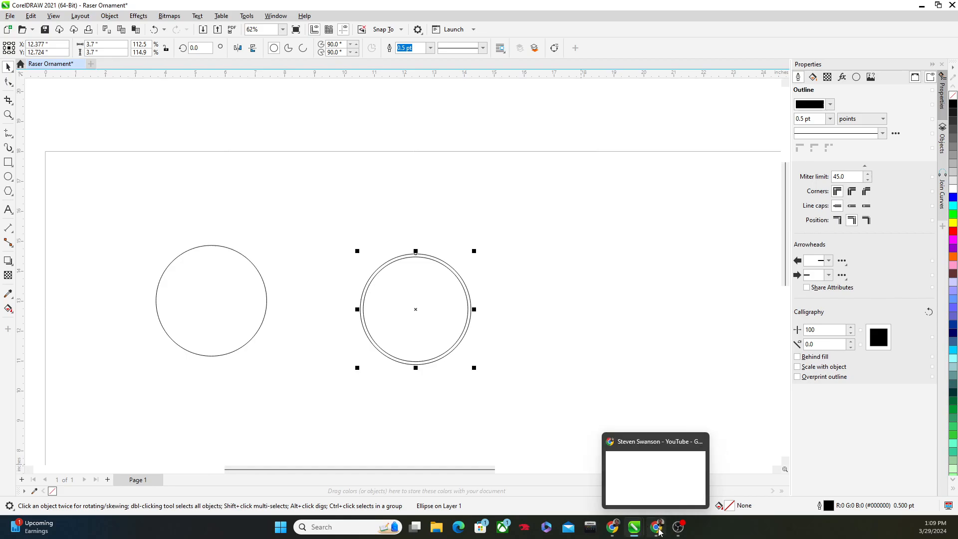
click(659, 529)
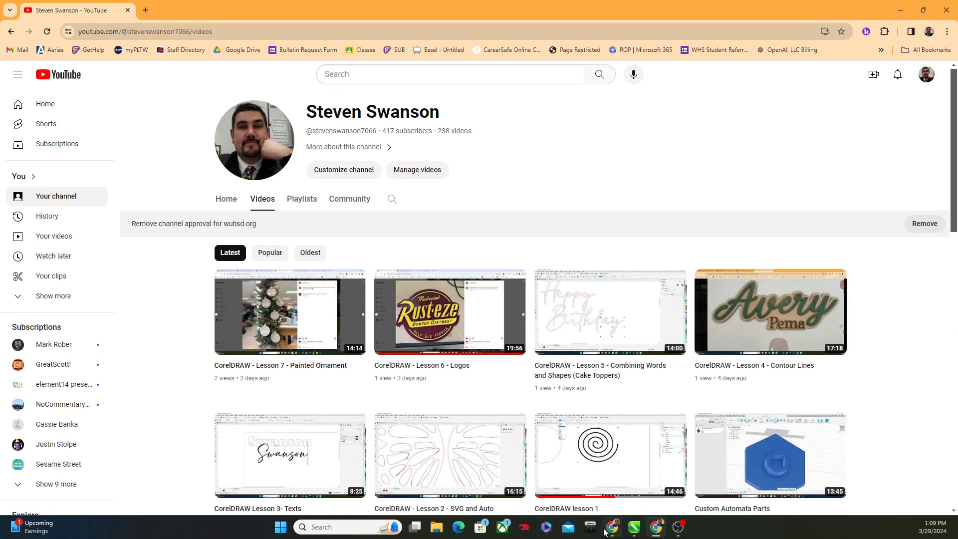
click(614, 530)
click(80, 10)
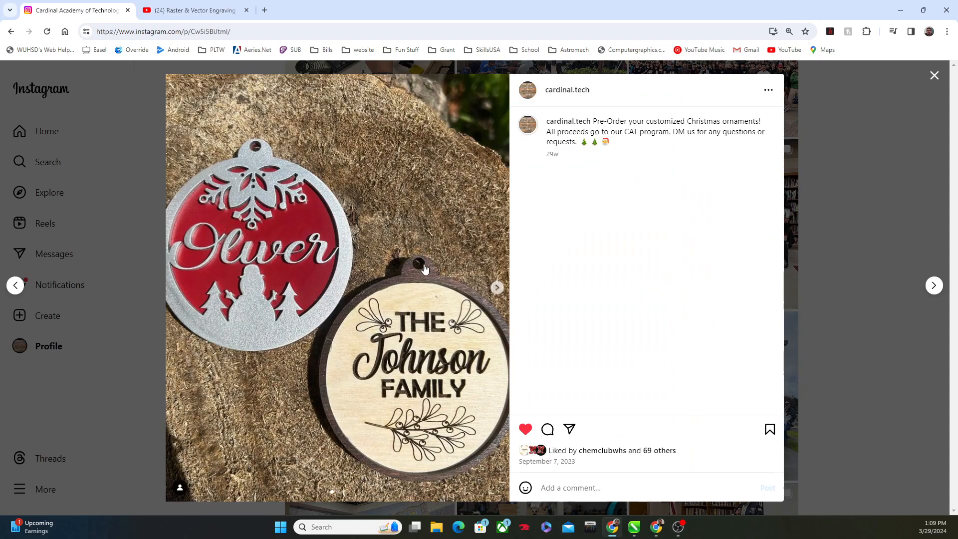
click(900, 10)
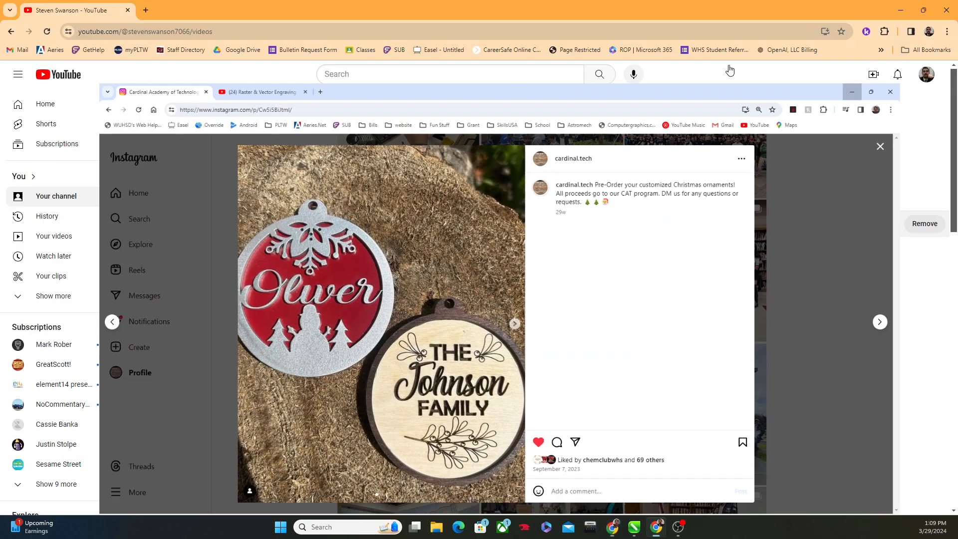
click(924, 9)
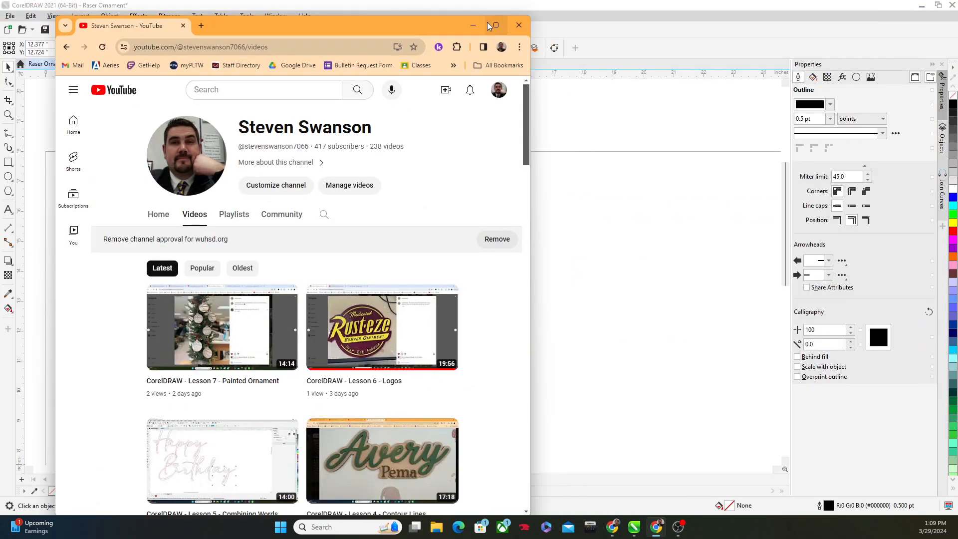
click(477, 11)
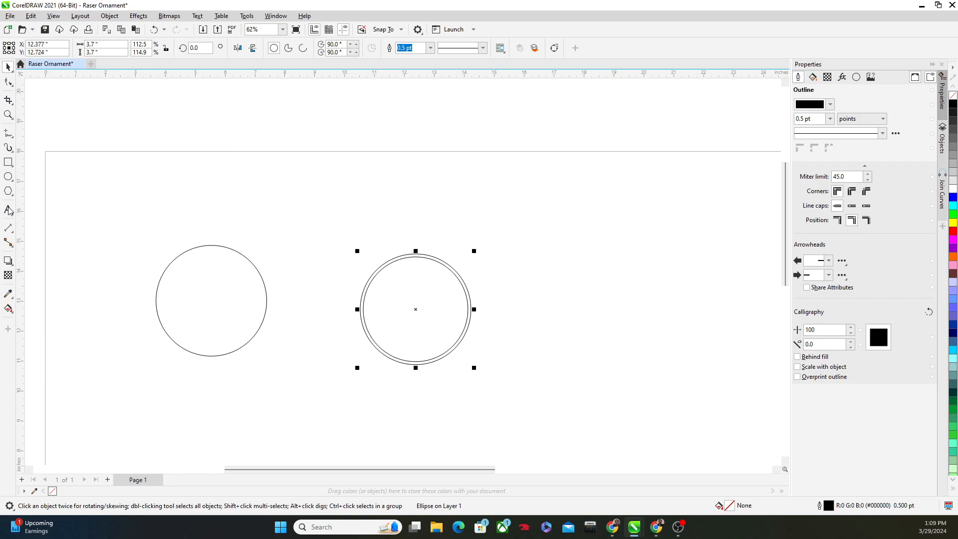
Step: Draw a small ellipse about 0.71 × 0.51 inches overlapping the upper edge of the concentric circles
click(10, 181)
scroll(424, 242, up, 4)
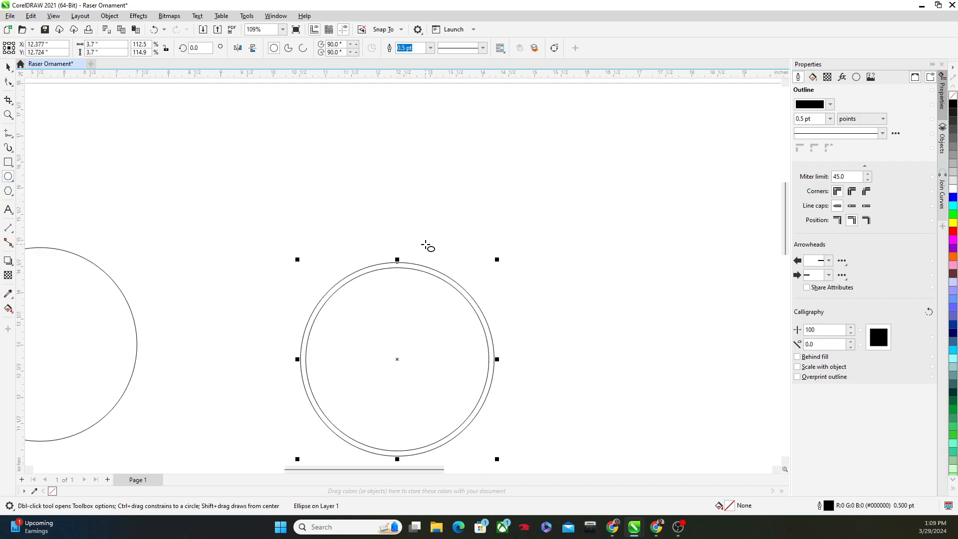
mouse_move(358, 234)
mouse_down()
mouse_move(409, 273)
mouse_move(392, 260)
mouse_up()
Step: Move the small ellipse down about 0.14 inches into the concentric circles and stretch it upward to about 0.56 inches tall
click(8, 66)
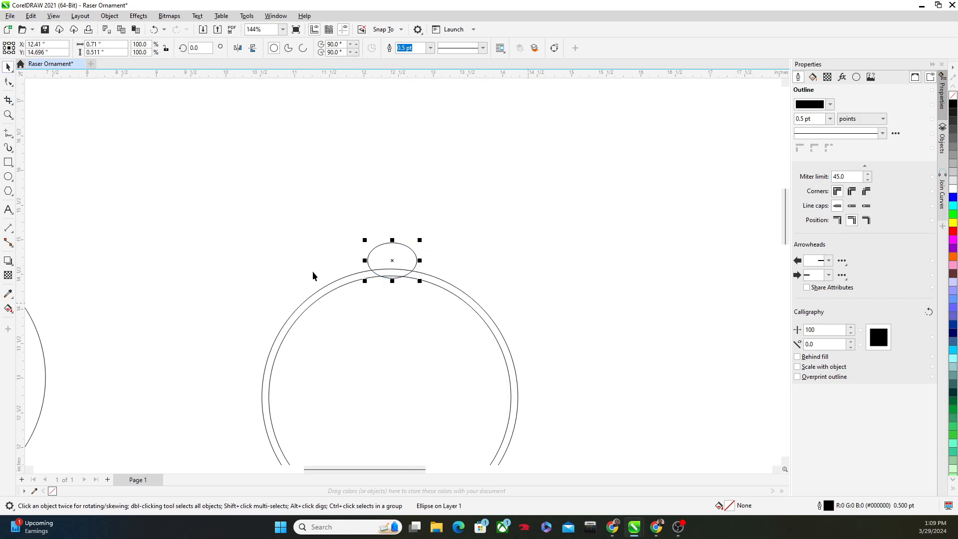
drag(392, 260, 391, 272)
key(Escape)
scroll(392, 272, up, 6)
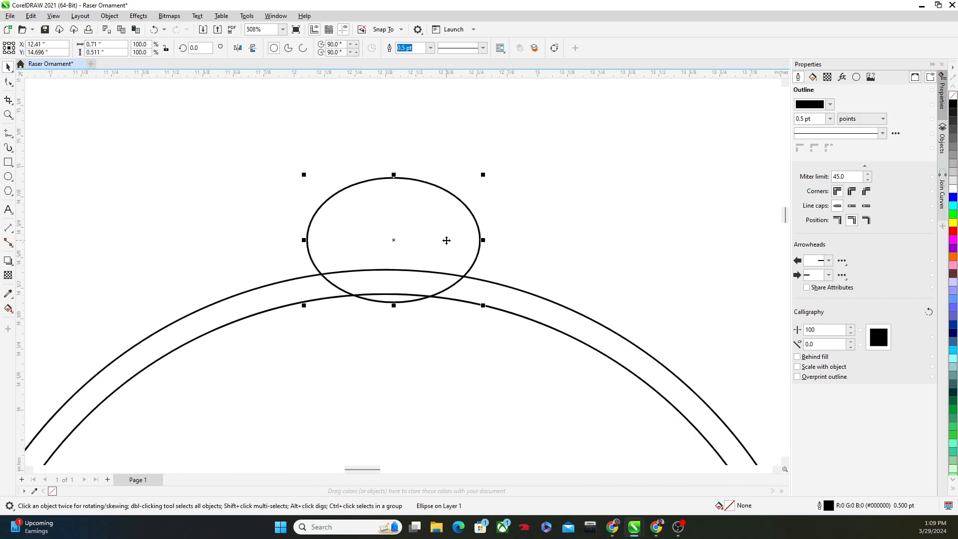
key(Down)
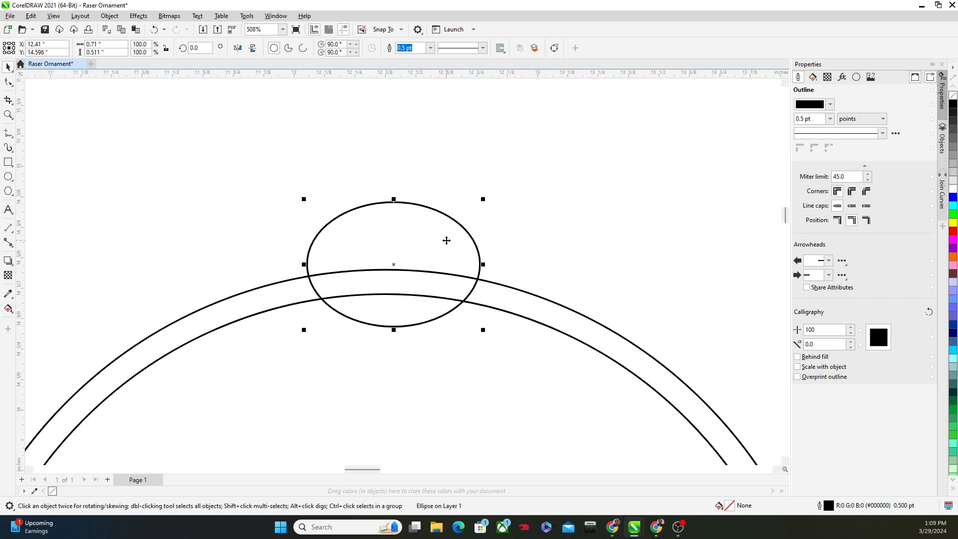
key(Down)
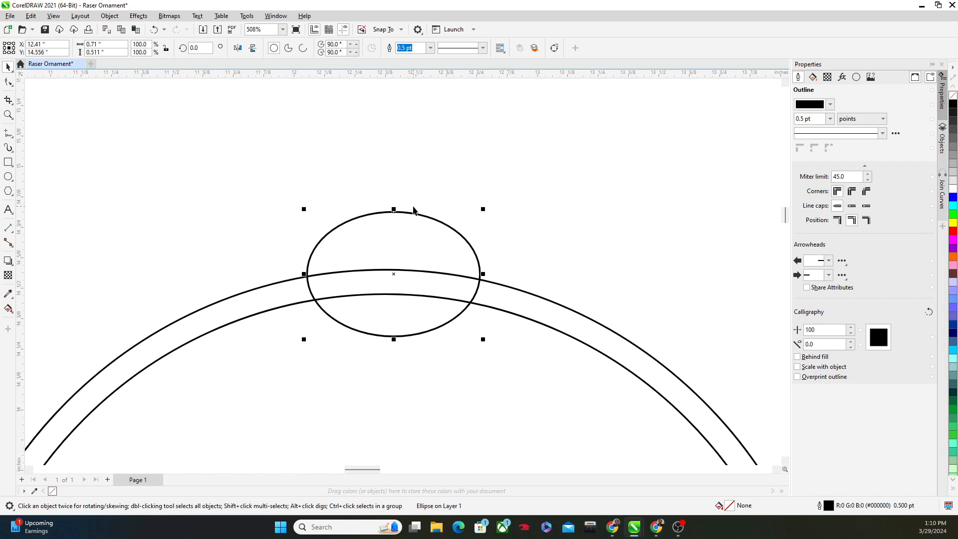
drag(393, 209, 394, 197)
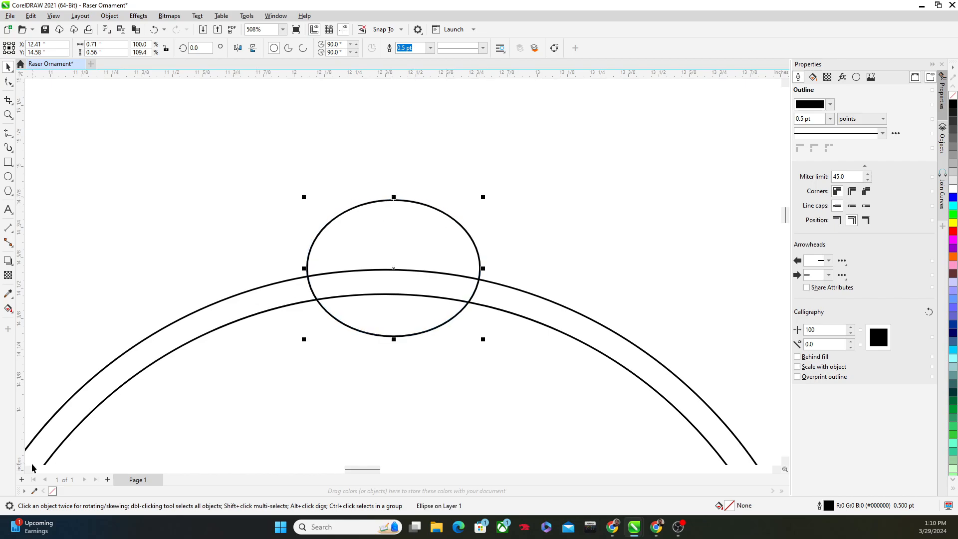
Step: Centre the small ellipse horizontally on the concentric circles by setting its X position to the 3.7-inch circle's 12.377 inches
scroll(118, 390, down, 3)
scroll(125, 393, down, 1)
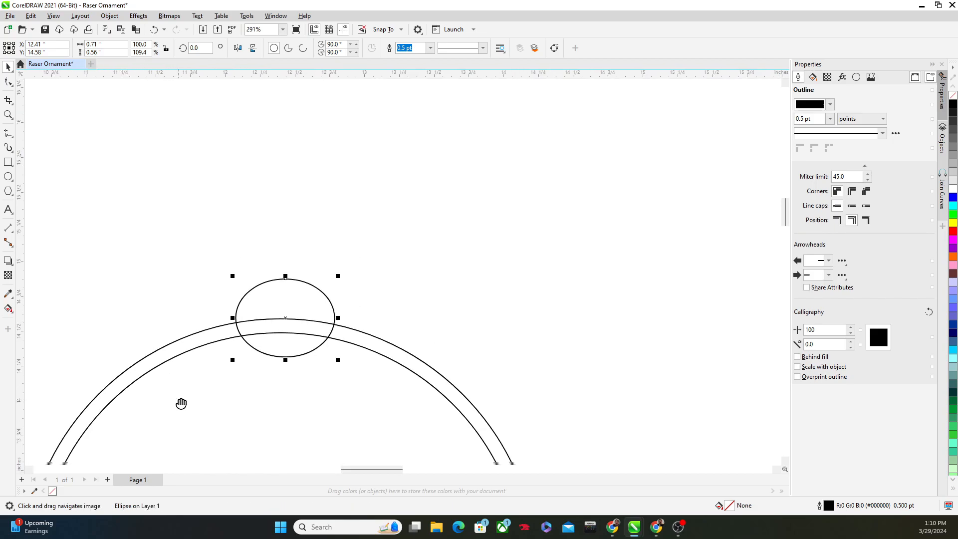
drag(182, 404, 212, 330)
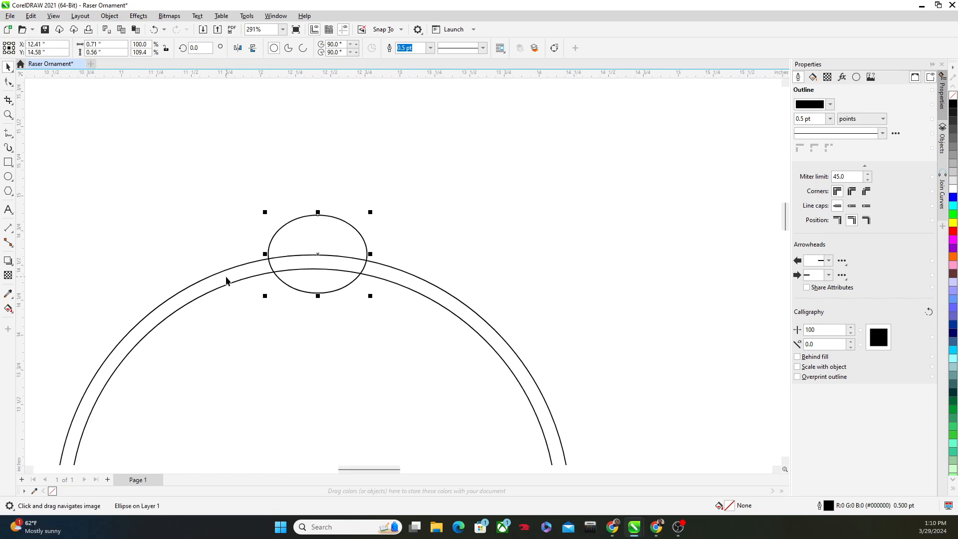
click(204, 280)
scroll(198, 358, down, 2)
scroll(198, 359, down, 1)
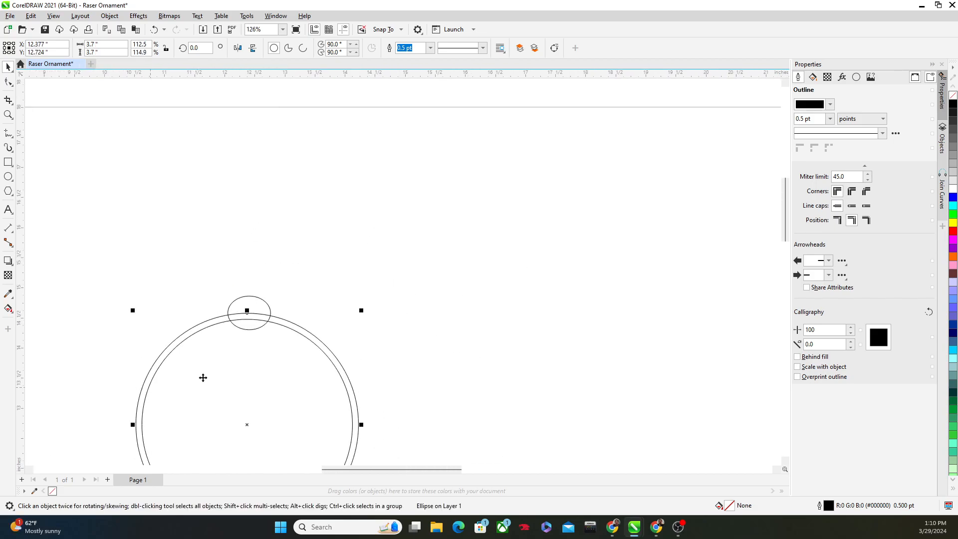
click(45, 44)
click(254, 297)
click(55, 44)
text(1)
text(77)
key(Return)
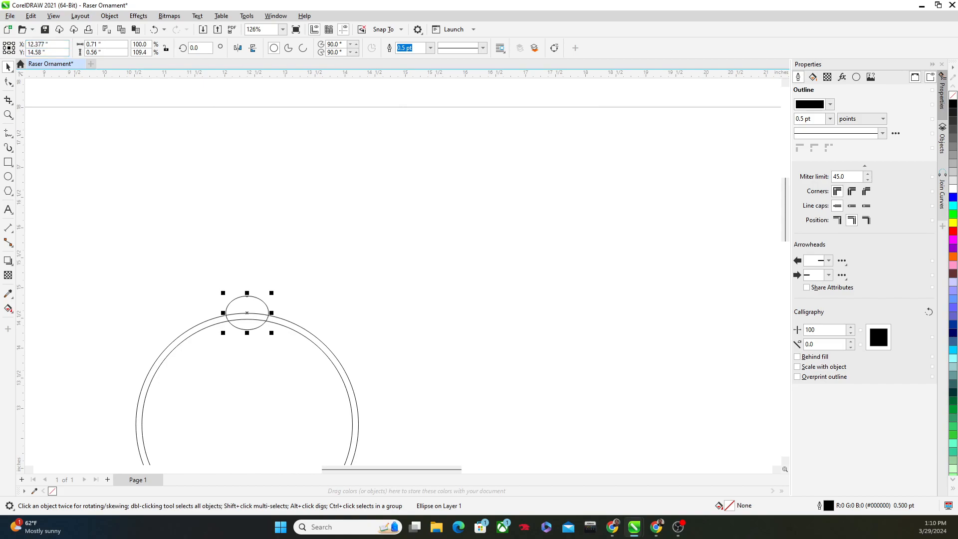
scroll(124, 335, down, 1)
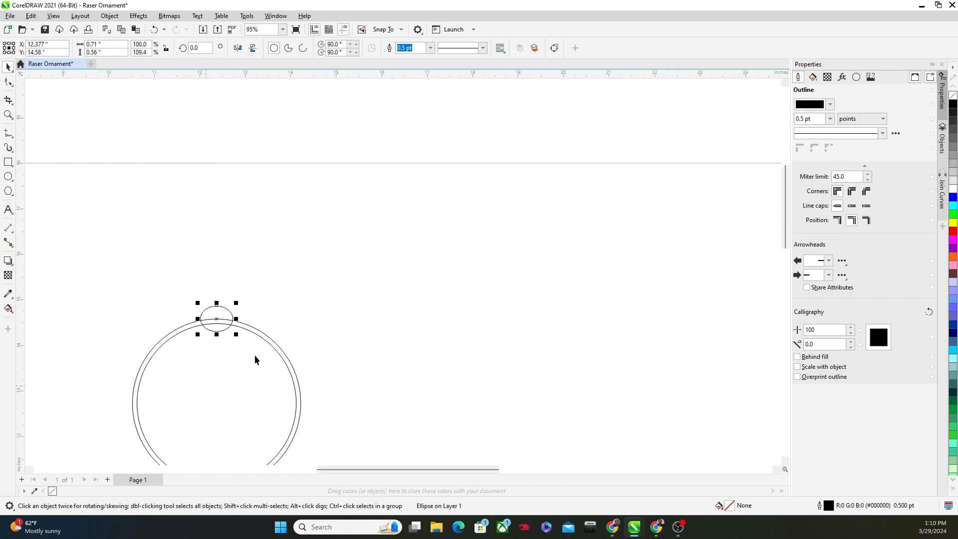
Step: Trim the ellipse's lower segments and the outer circle's arc inside it with Virtual Segment Delete to form one loop outline
scroll(232, 143, up, 4)
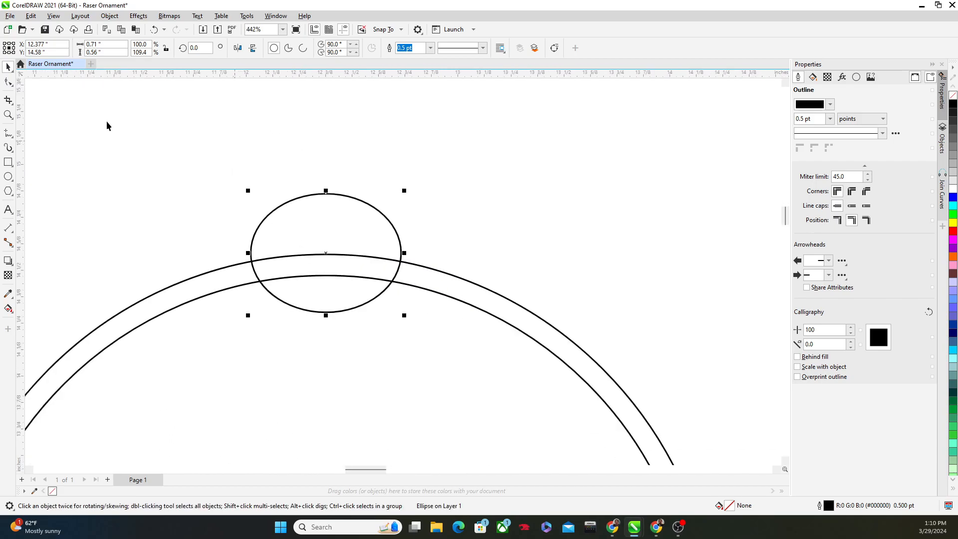
click(8, 100)
click(12, 105)
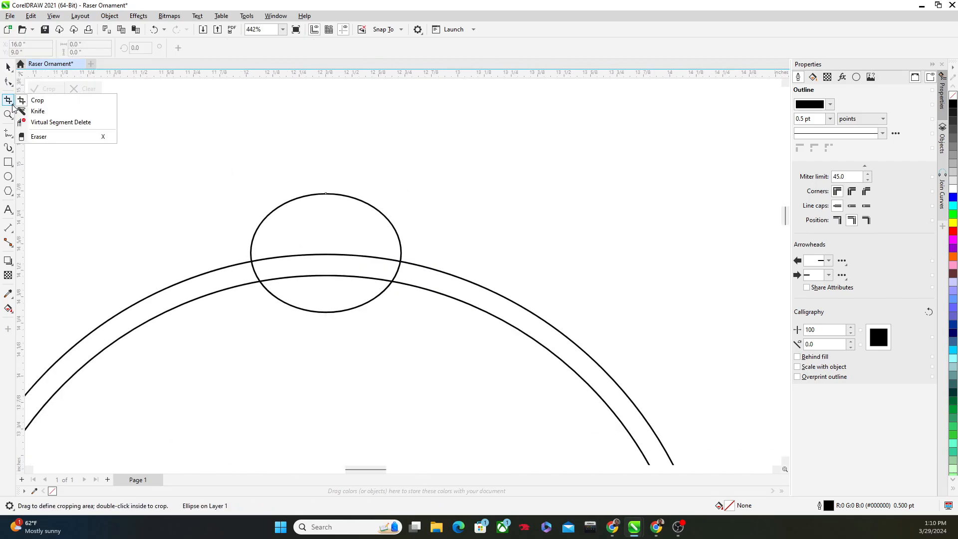
click(59, 122)
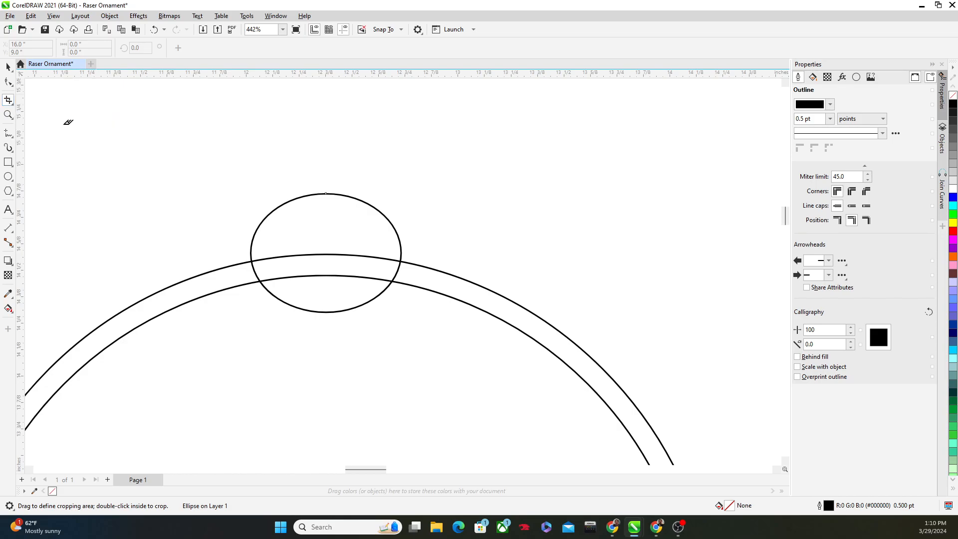
scroll(284, 268, up, 2)
drag(272, 334, 272, 333)
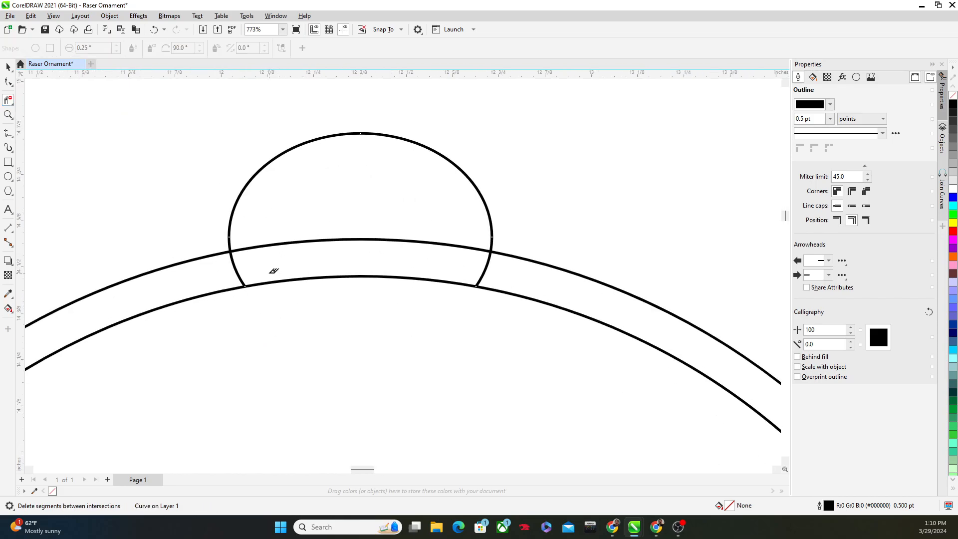
click(230, 259)
click(263, 246)
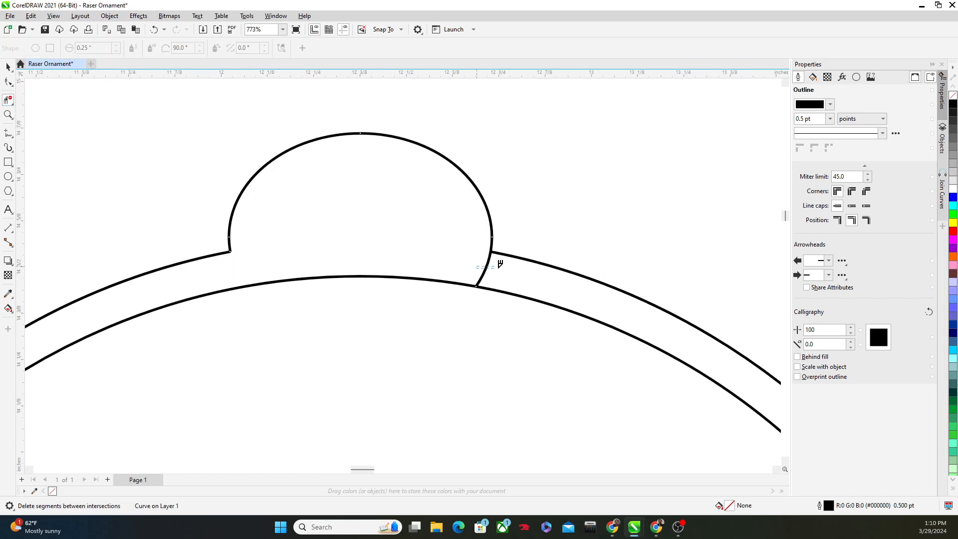
click(487, 263)
Step: Draw a small ellipse outside the ornament beside the loop and size it to a 0.25 × 0.25 inch circle
scroll(494, 269, down, 6)
click(8, 176)
drag(242, 171, 257, 183)
click(109, 44)
text(0)
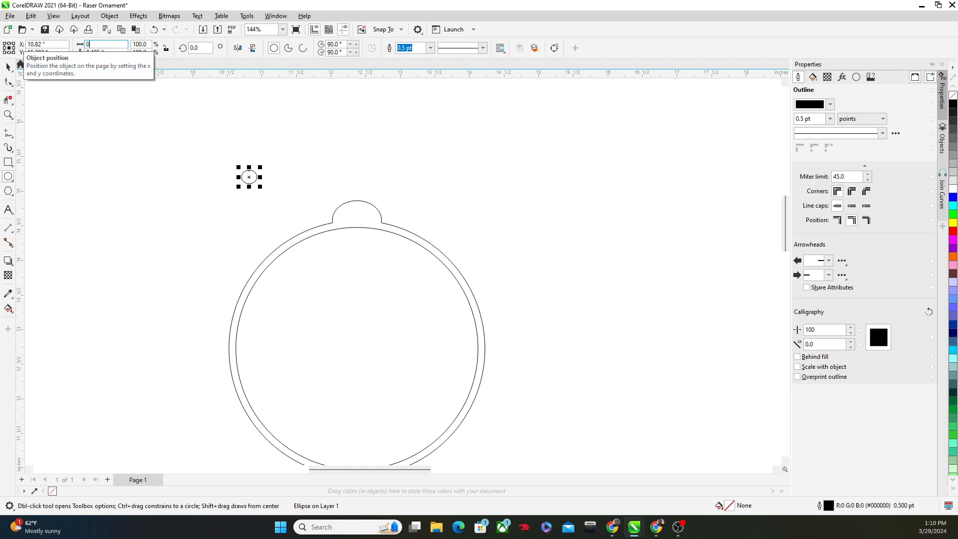
text(.256)
key(Return)
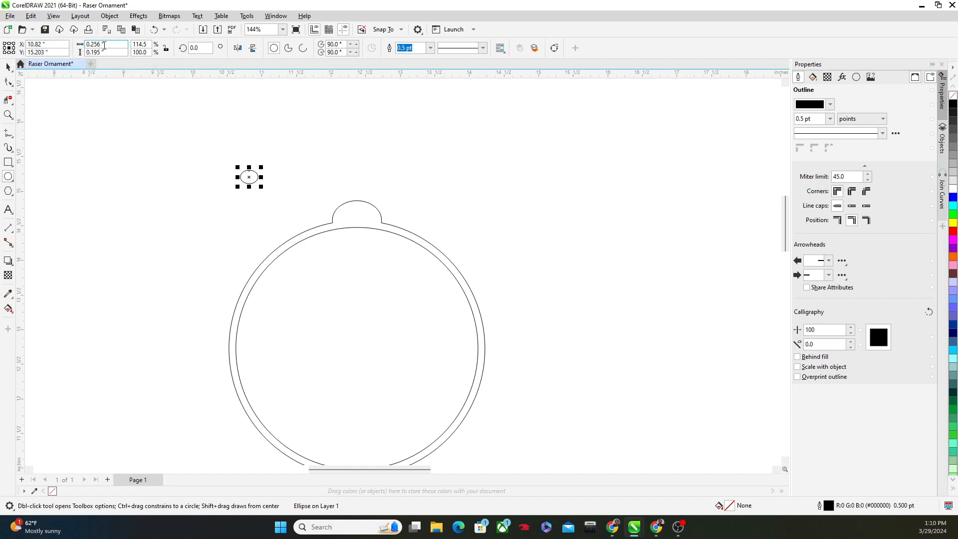
text(0)
click(106, 52)
text(0.25)
key(Return)
Step: Move the 0.25-inch circle into the hanging loop, centred at X 12.377 and Y 14.66 inches
mouse_move(251, 176)
mouse_down()
mouse_move(357, 212)
mouse_move(324, 163)
mouse_up()
scroll(361, 171, up, 5)
scroll(327, 185, up, 1)
key(Down)
key(Down)
key(Down)
key(Down)
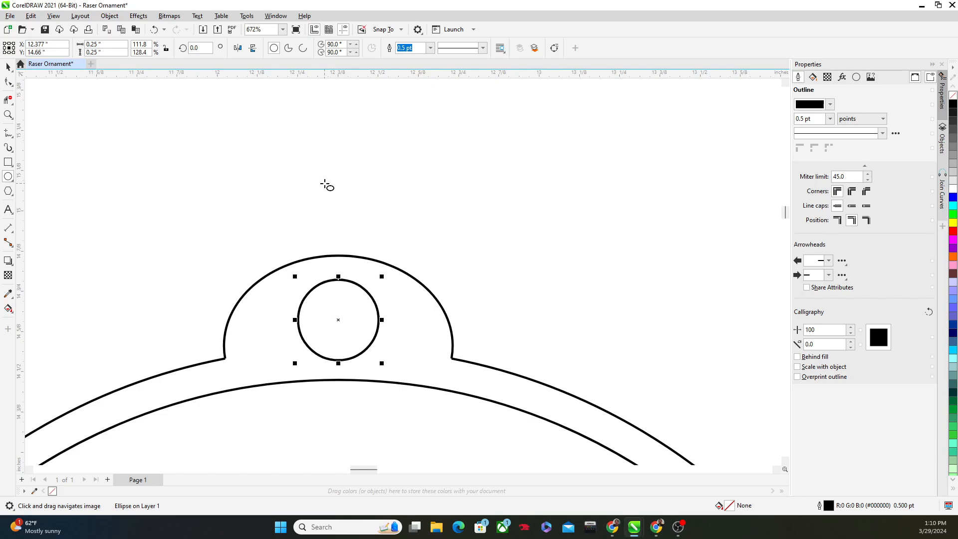
Step: Duplicate the whole ornament outline with its loop and hole, and place the copy about 4.5 inches to its right
scroll(326, 185, down, 5)
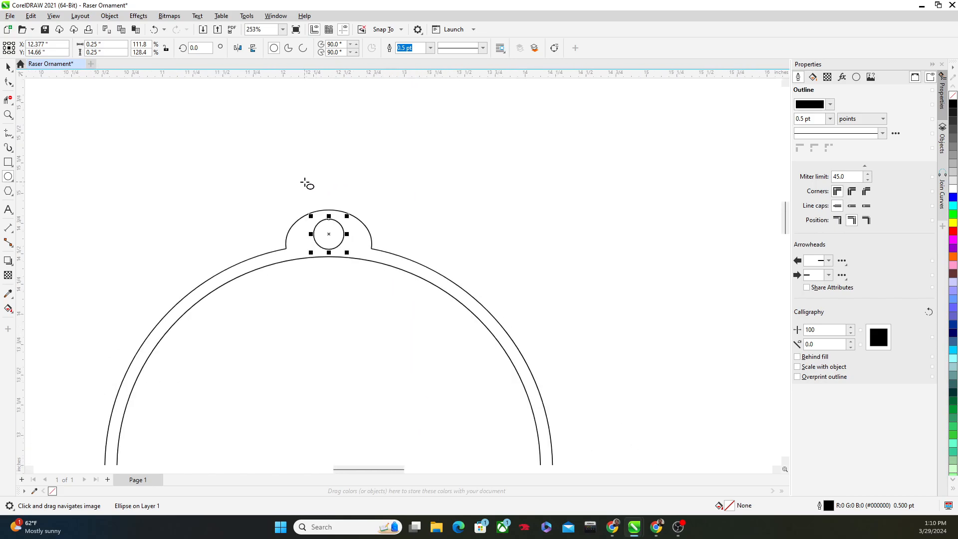
click(8, 67)
scroll(151, 157, down, 3)
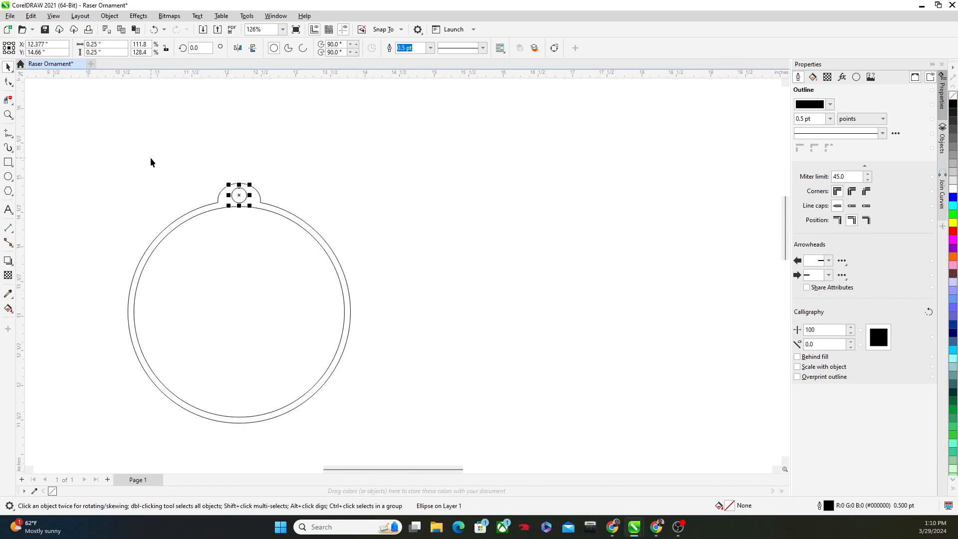
click(150, 182)
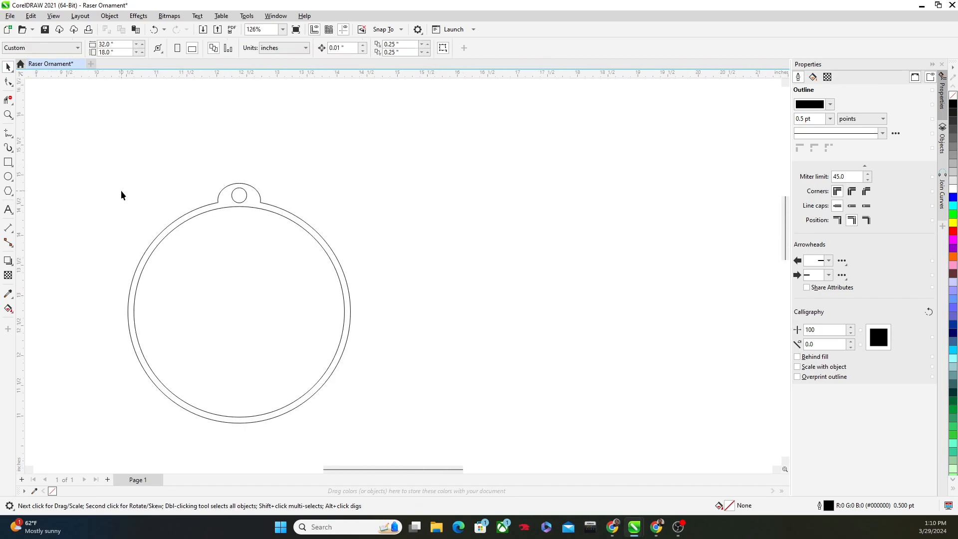
scroll(100, 175, down, 1)
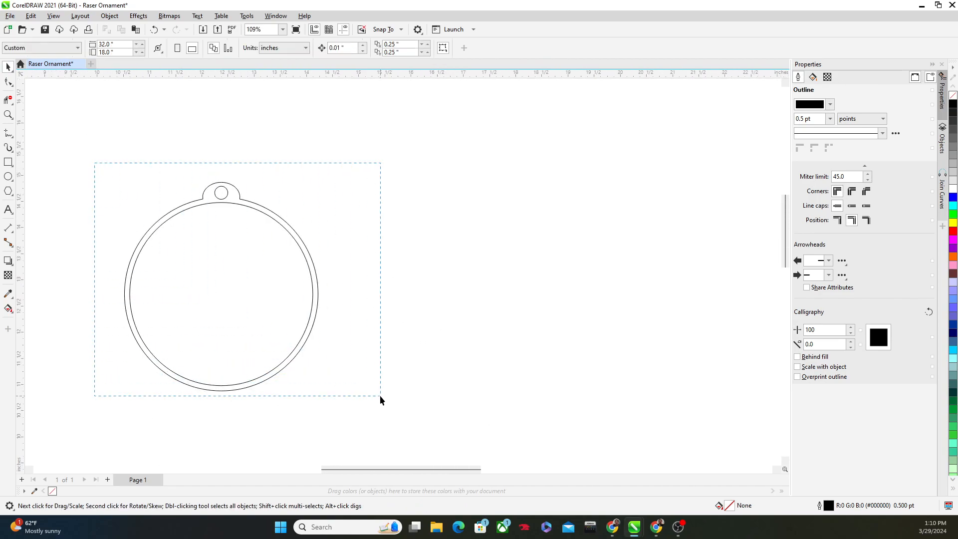
drag(379, 399, 379, 399)
right_click(271, 298)
click(300, 86)
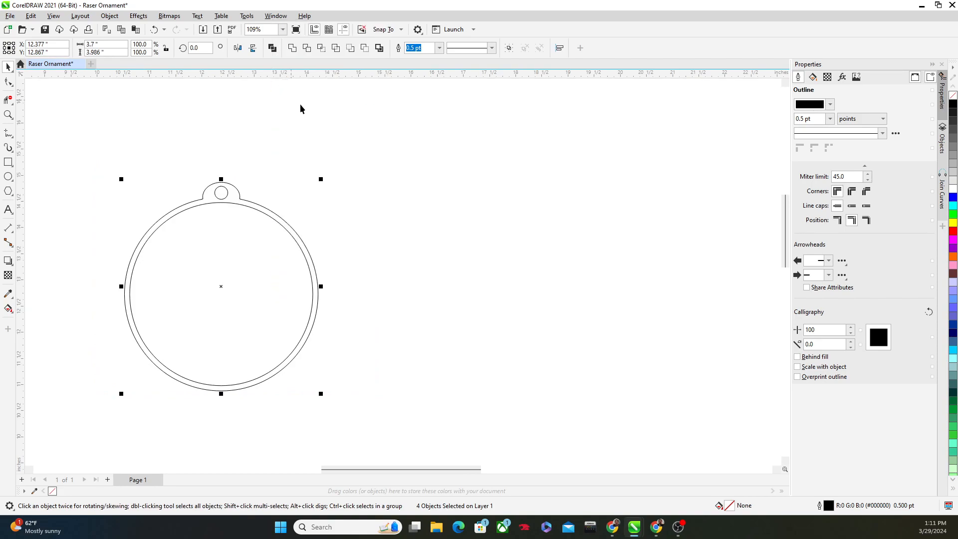
right_click(297, 108)
click(226, 263)
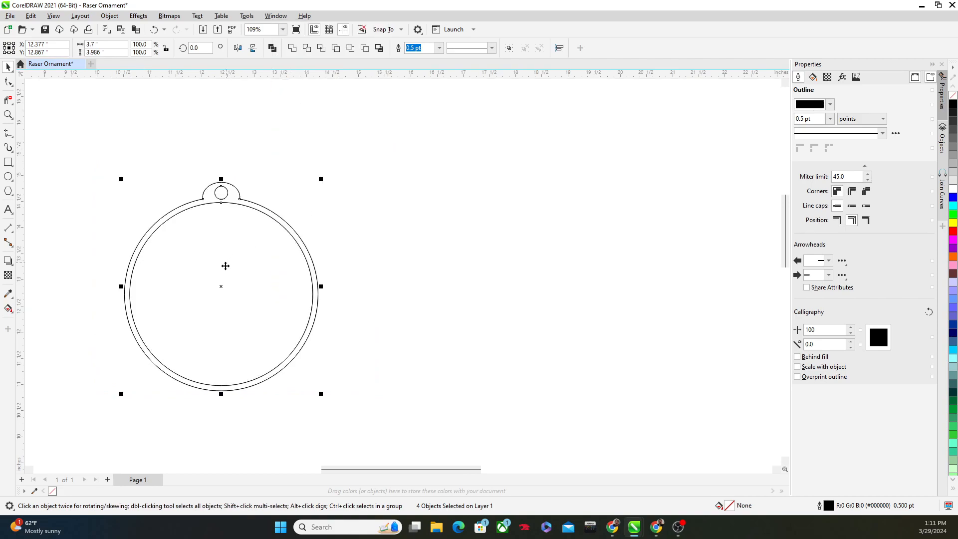
drag(219, 288, 443, 297)
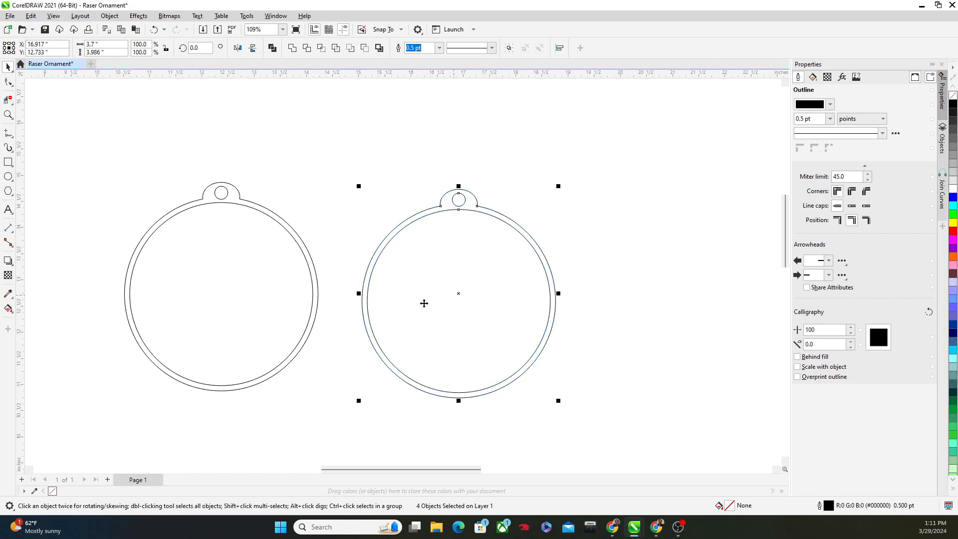
Step: Delete the leftover single 3.7-inch circle to the left of the two ornaments
scroll(232, 305, down, 3)
click(74, 265)
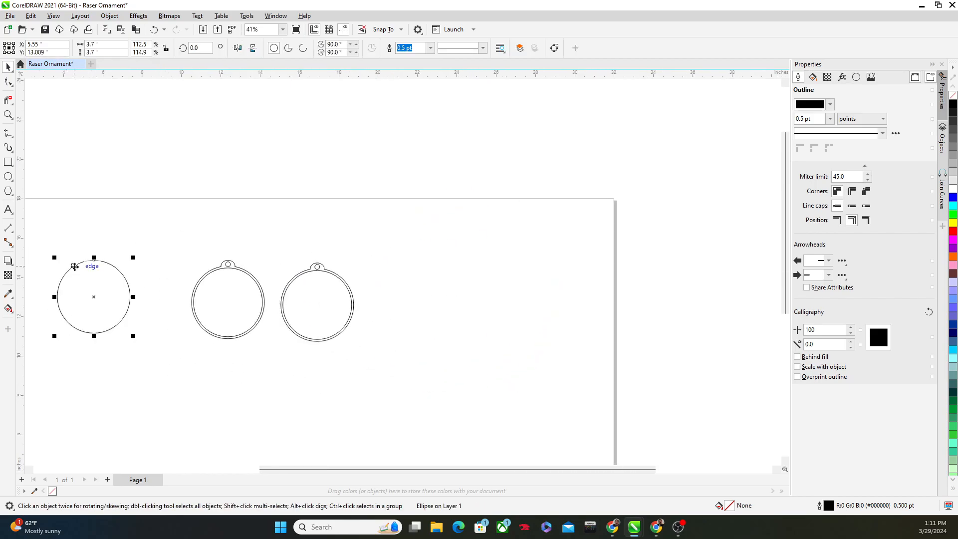
key(Delete)
scroll(282, 305, up, 4)
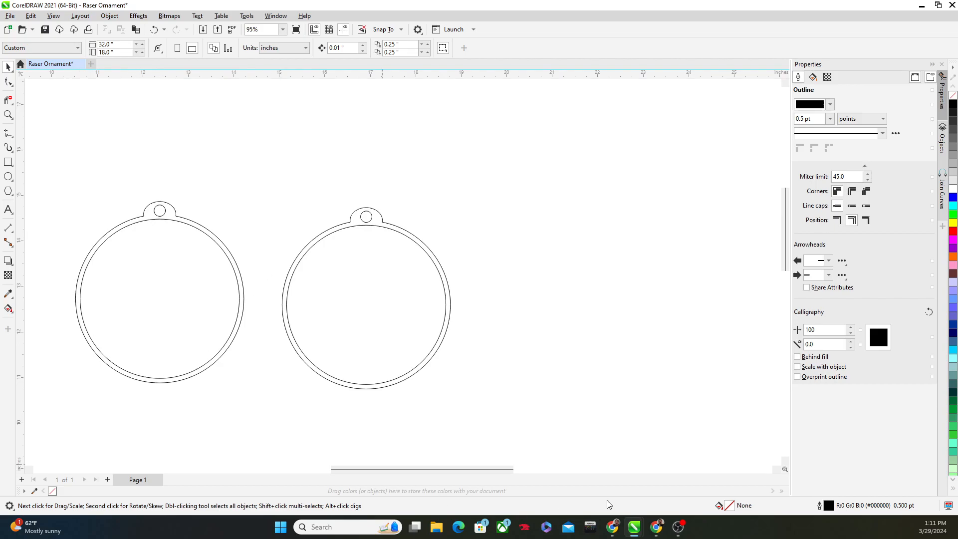
Step: Check the Christmas ornaments on the Instagram post in Chrome, return to CorelDRAW and delete the copied ornament's inner circle
click(613, 528)
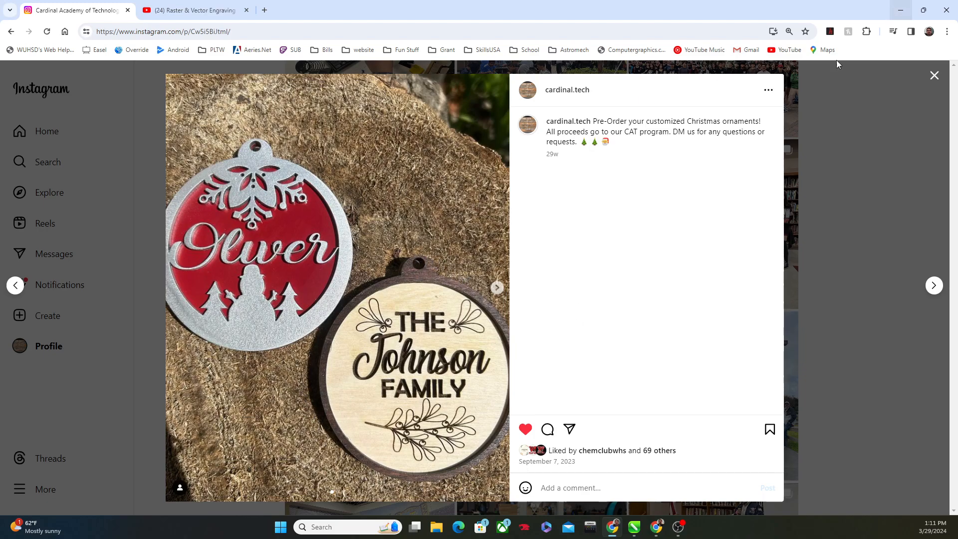
click(903, 6)
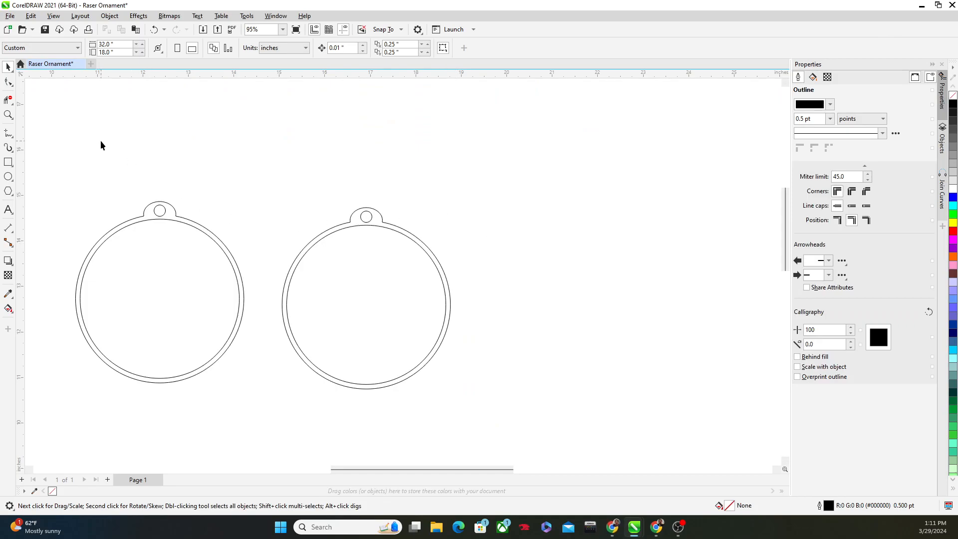
click(8, 100)
scroll(344, 242, up, 3)
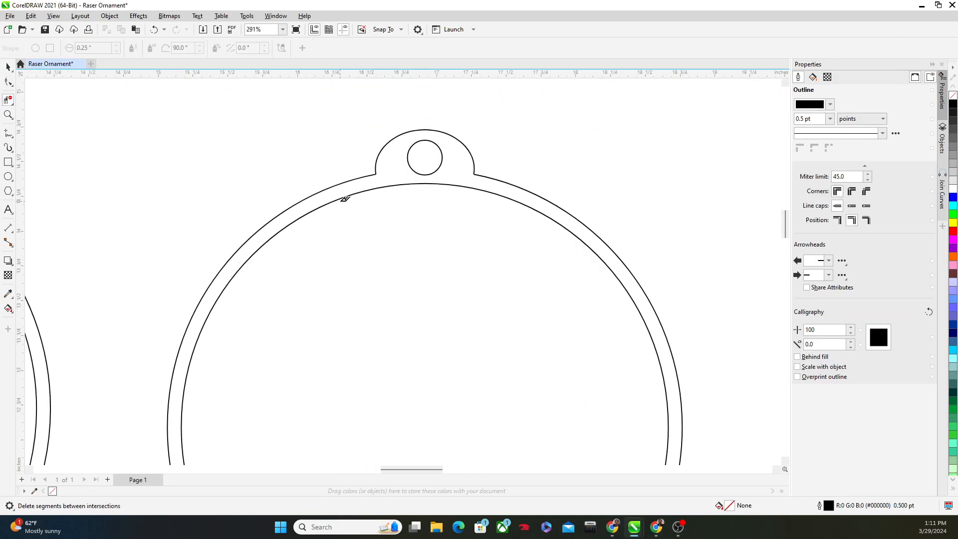
click(343, 195)
scroll(356, 220, down, 4)
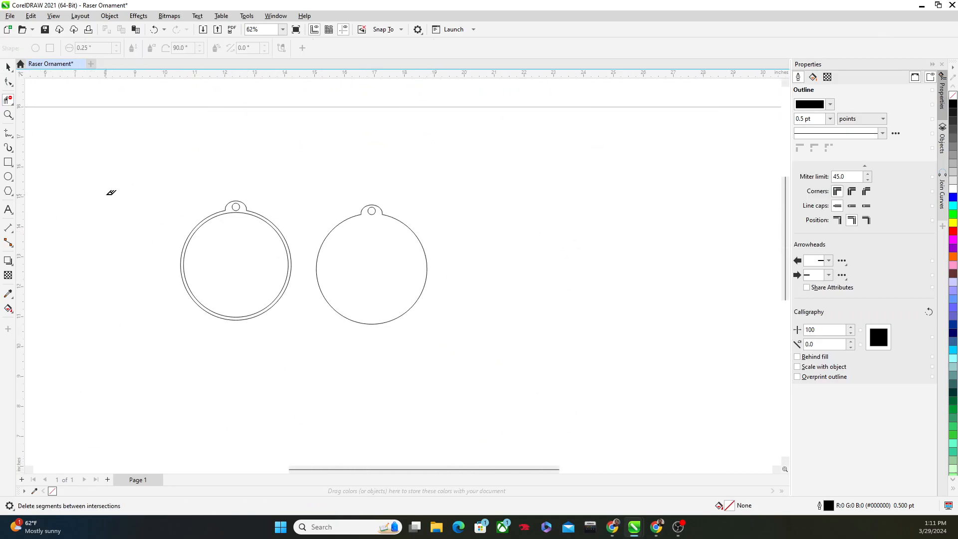
Step: Give all outlines of the original double-circle ornament a Hairline width and red colour, RGB 255, 0, 0
click(8, 66)
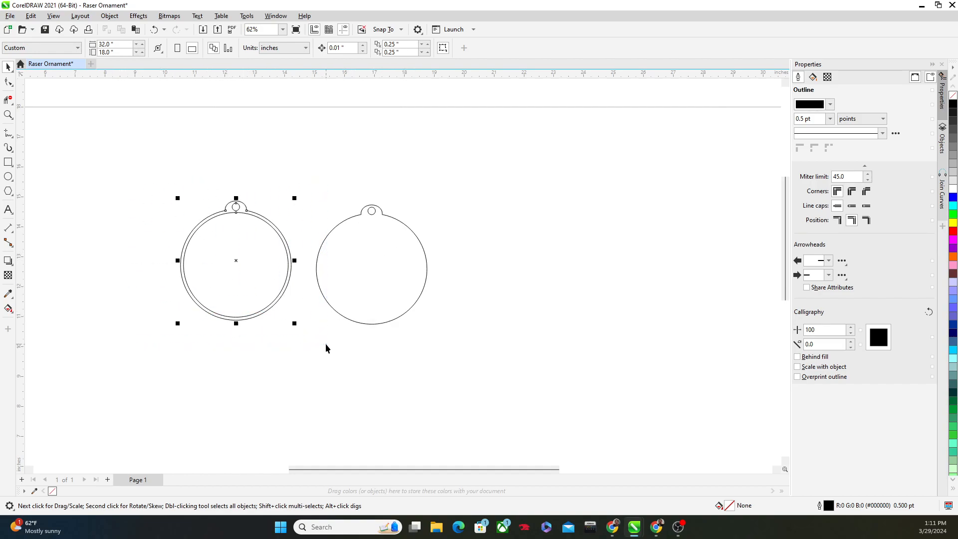
click(829, 119)
click(806, 134)
click(829, 105)
click(830, 106)
click(831, 107)
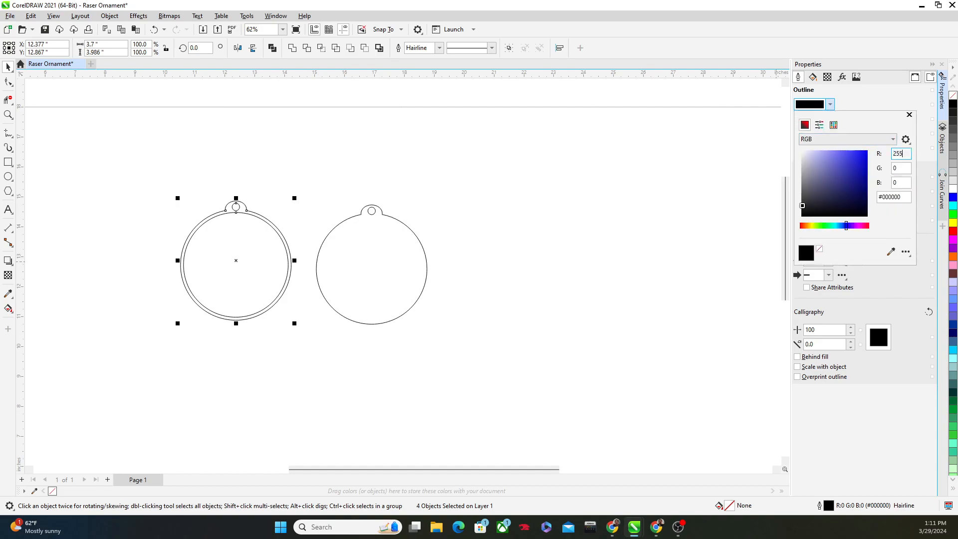
key(Return)
click(492, 190)
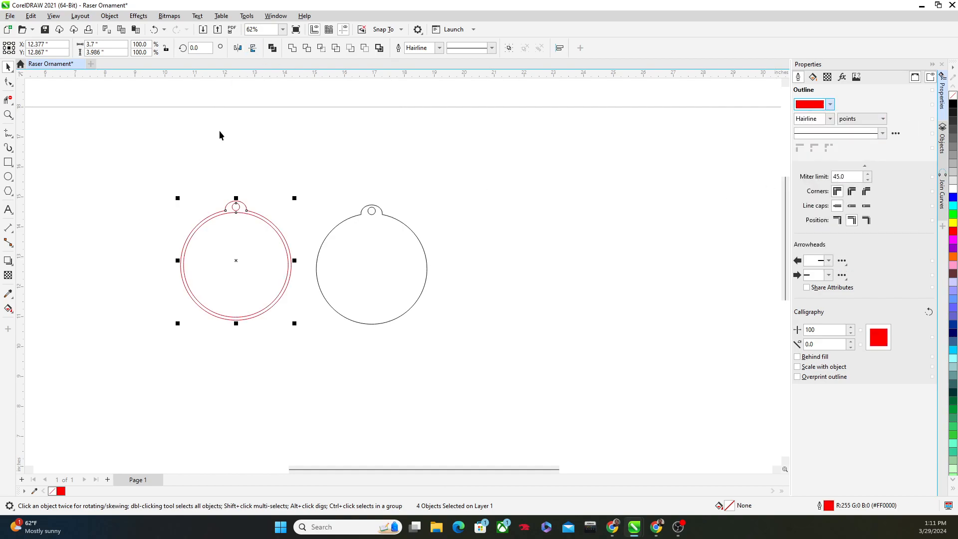
Step: Select the copied ornament's outline, switch to Chrome to examine the Instagram ornaments again, and return to CorelDRAW
scroll(223, 208, down, 1)
click(339, 256)
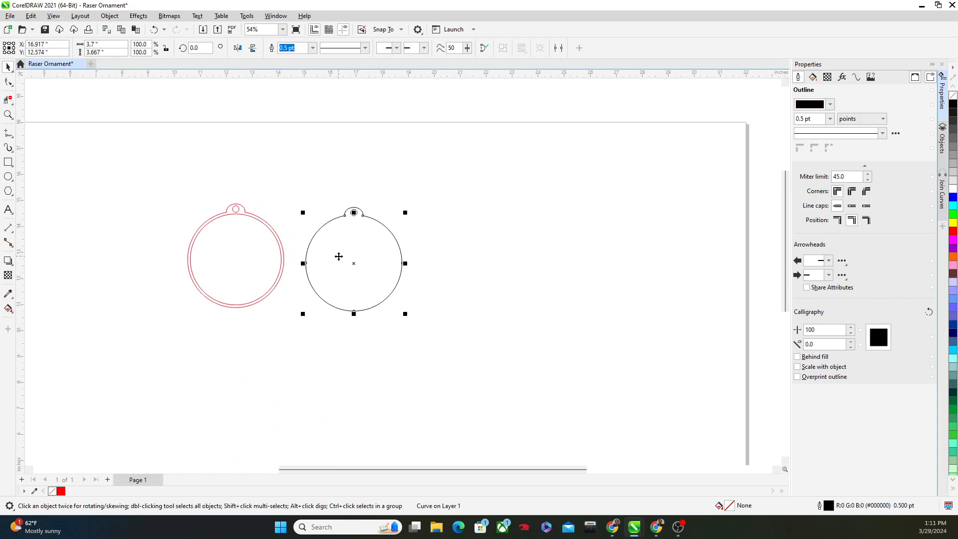
click(655, 528)
click(640, 531)
click(611, 531)
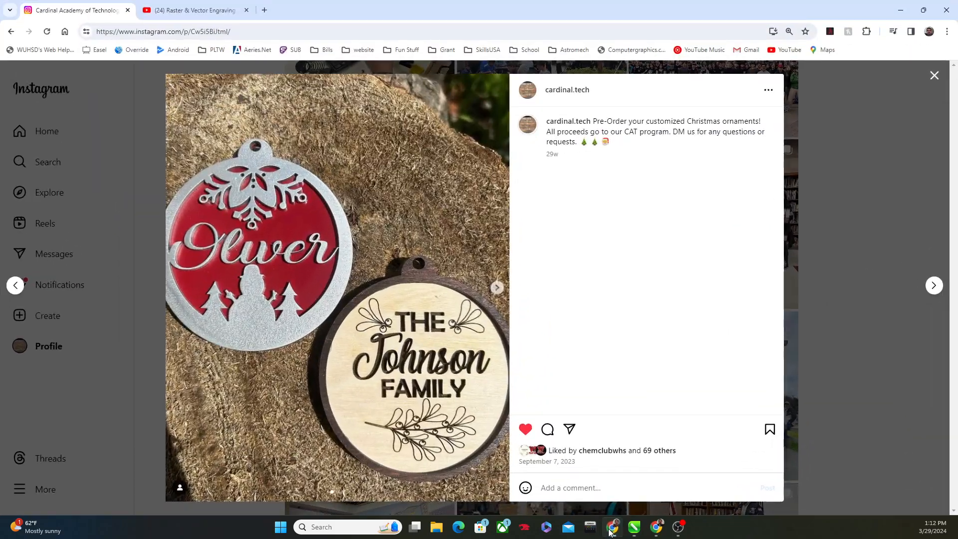
click(612, 530)
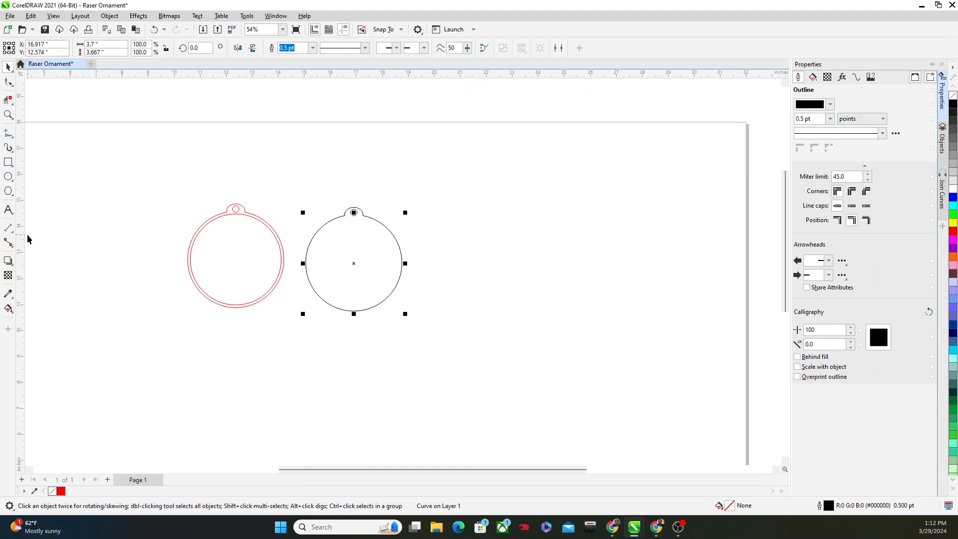
click(8, 209)
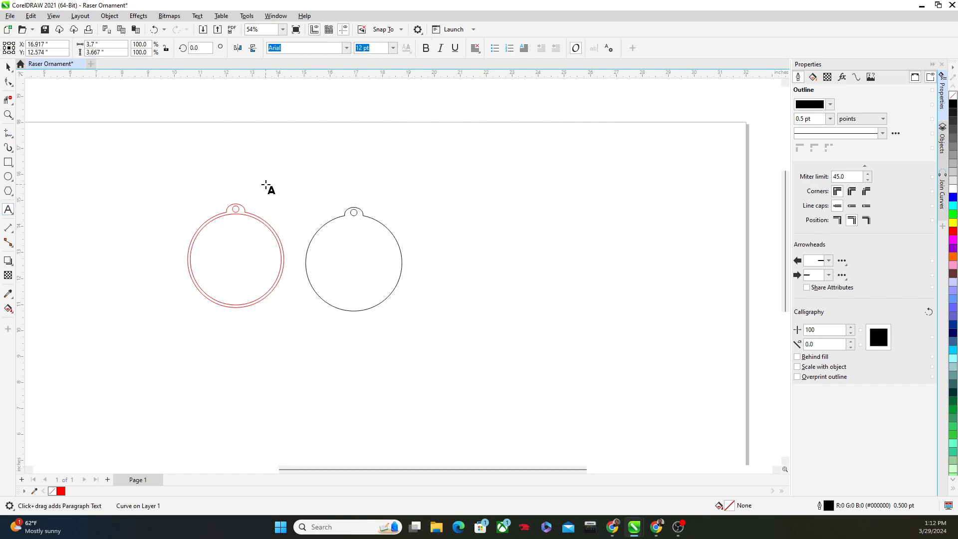
click(347, 48)
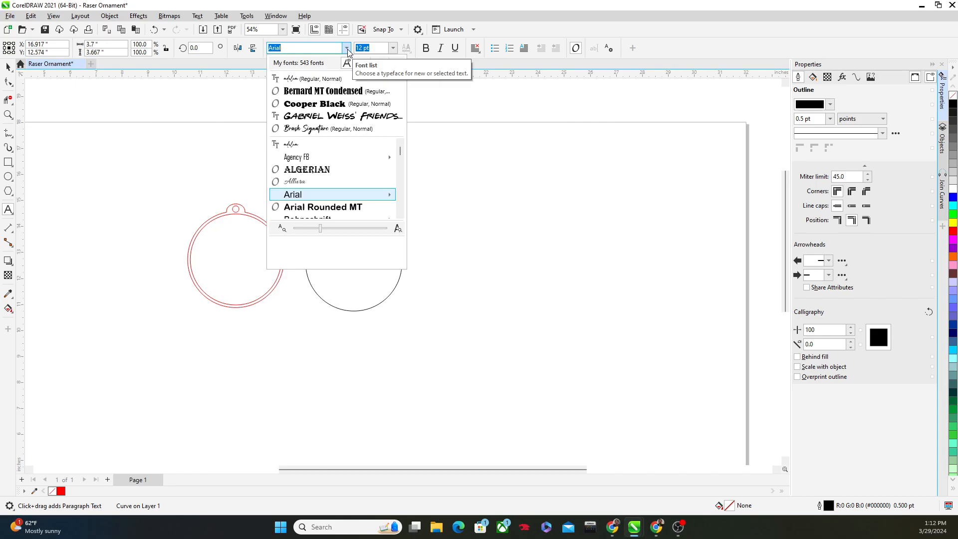
click(344, 94)
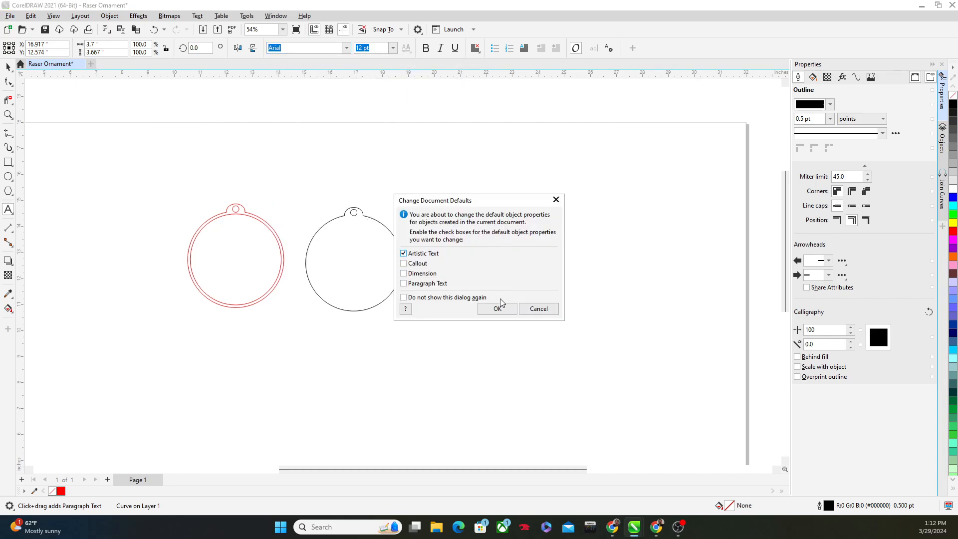
click(555, 199)
click(425, 175)
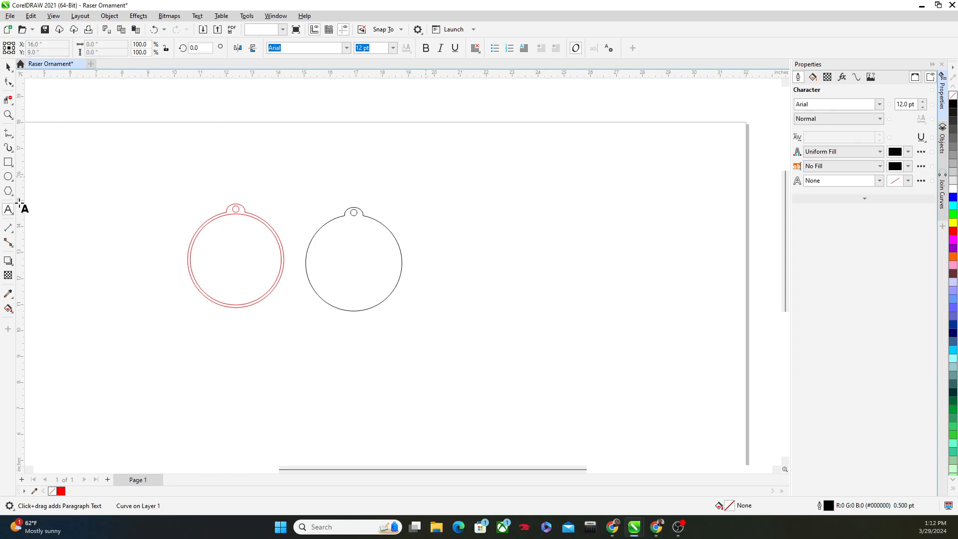
click(316, 181)
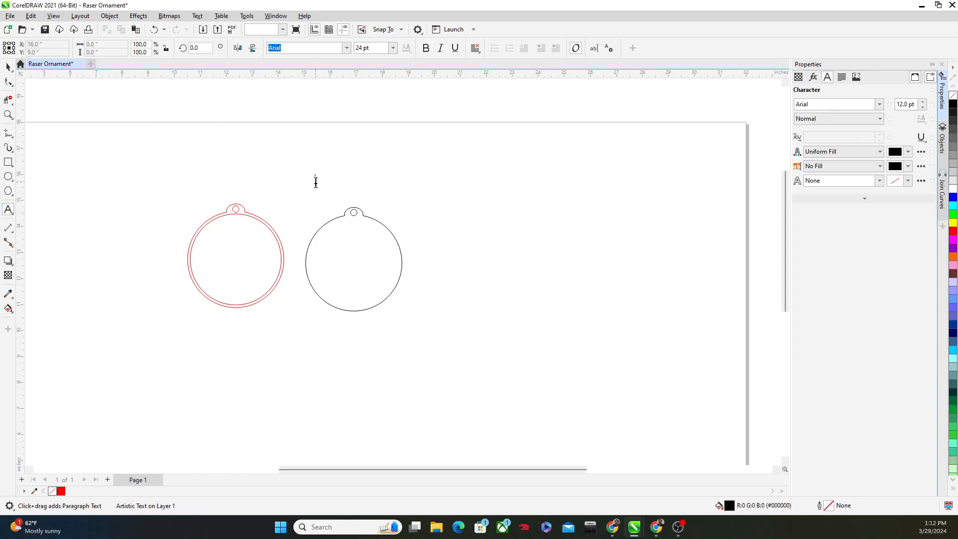
click(346, 48)
click(349, 48)
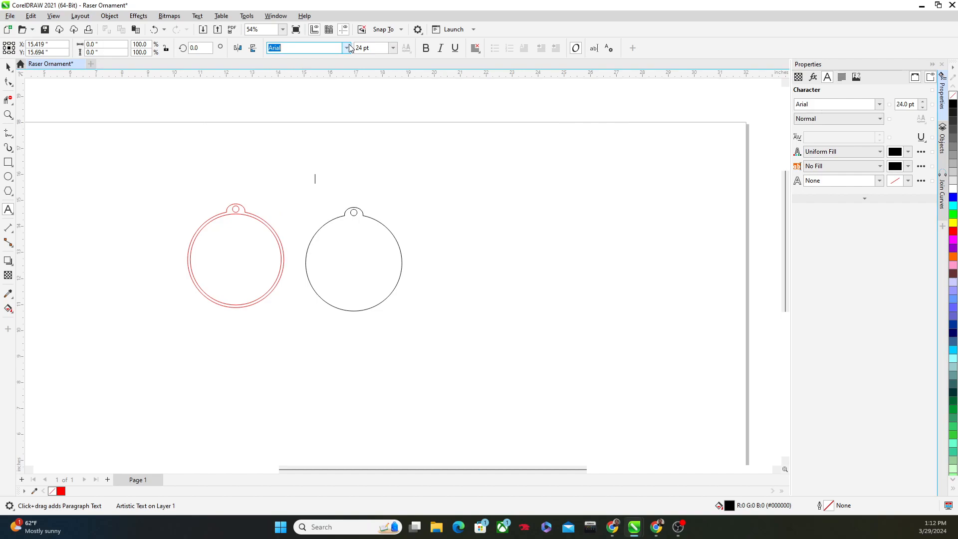
text(The)
key(BackSpace)
key(BackSpace)
key(BackSpace)
click(9, 67)
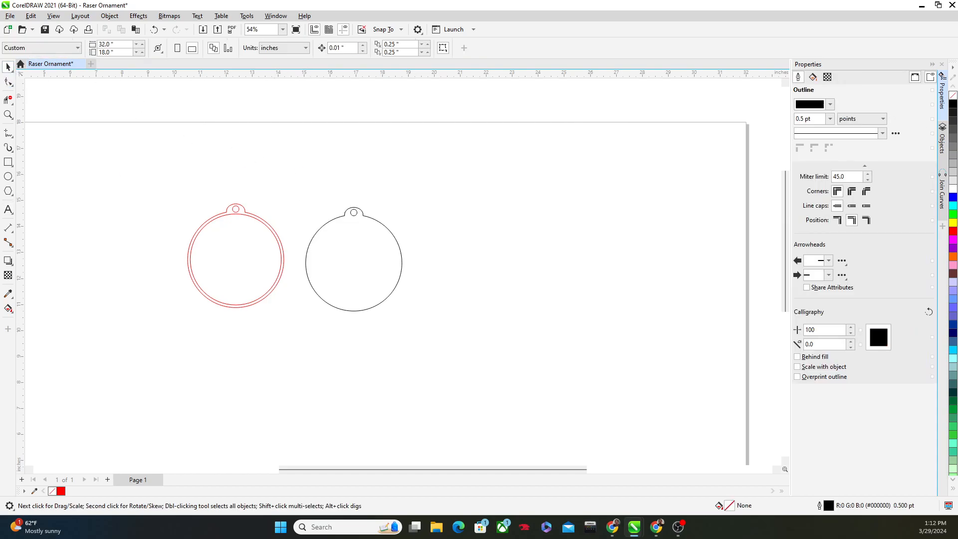
Step: Add the artistic text "The" above the copied black ornament and select it
click(8, 209)
click(345, 168)
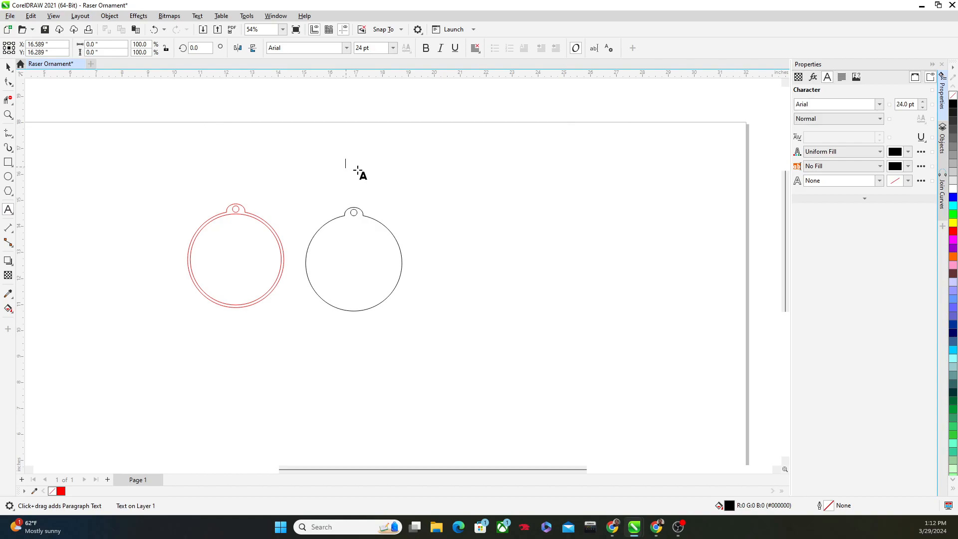
text(The)
click(352, 163)
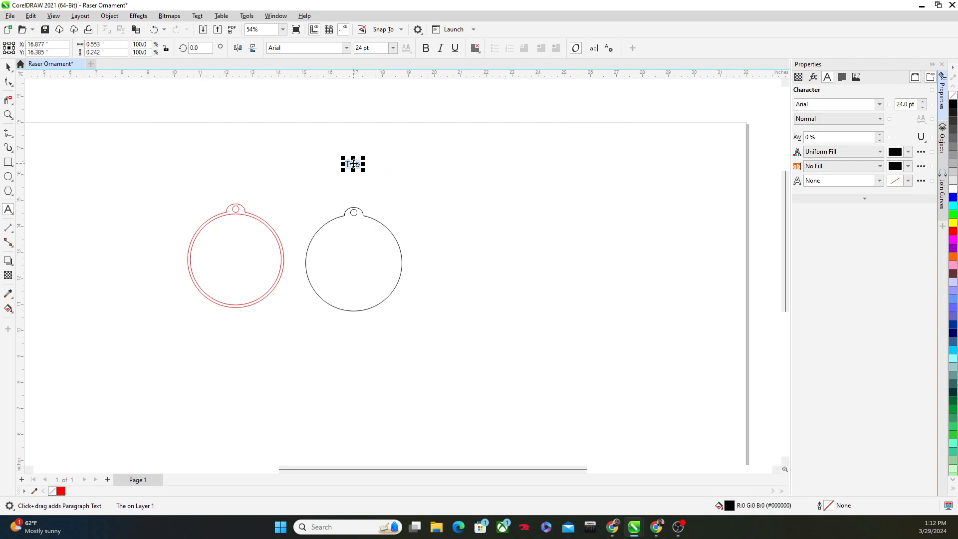
Step: Set the text "The" in Bernard MT Condensed and enlarge it to about 48 pt
scroll(352, 134, up, 3)
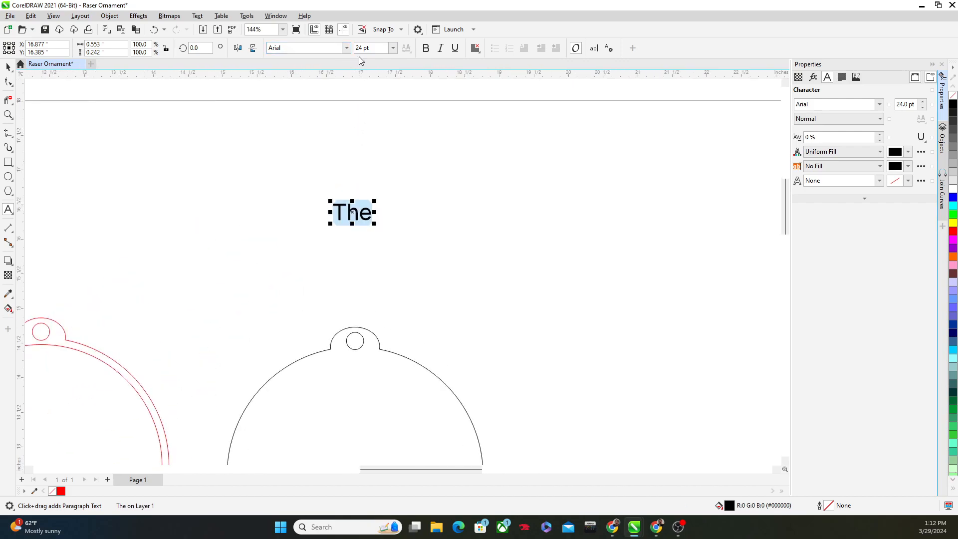
click(346, 48)
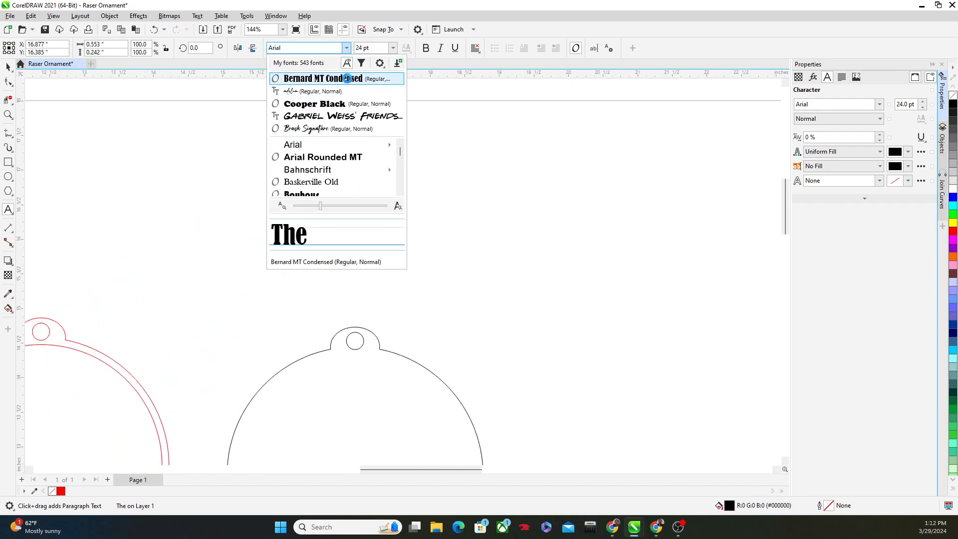
click(347, 78)
click(8, 66)
drag(369, 197, 399, 179)
scroll(405, 201, down, 1)
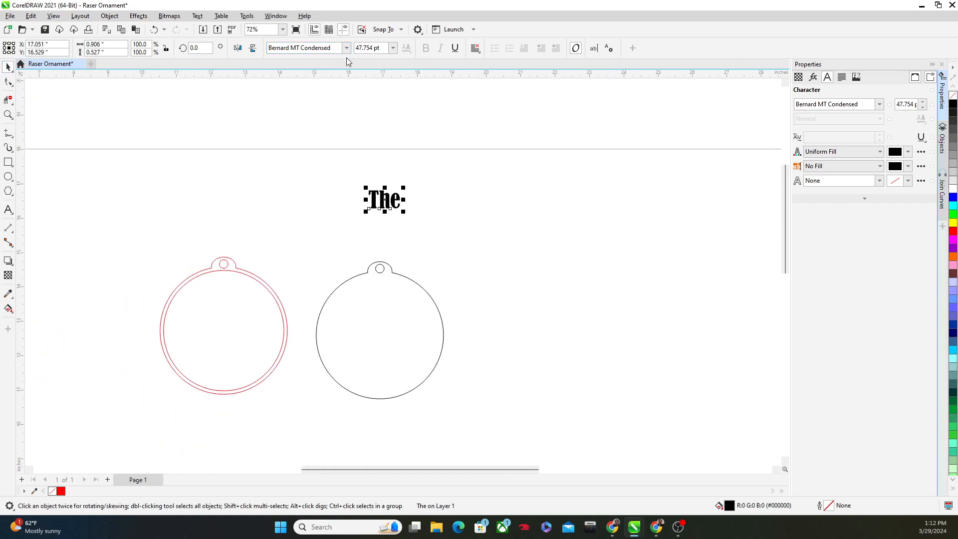
Step: Change the font of "The" to Britannic Bold and move the word into the upper part of the black ornament
double_click(383, 206)
double_click(383, 206)
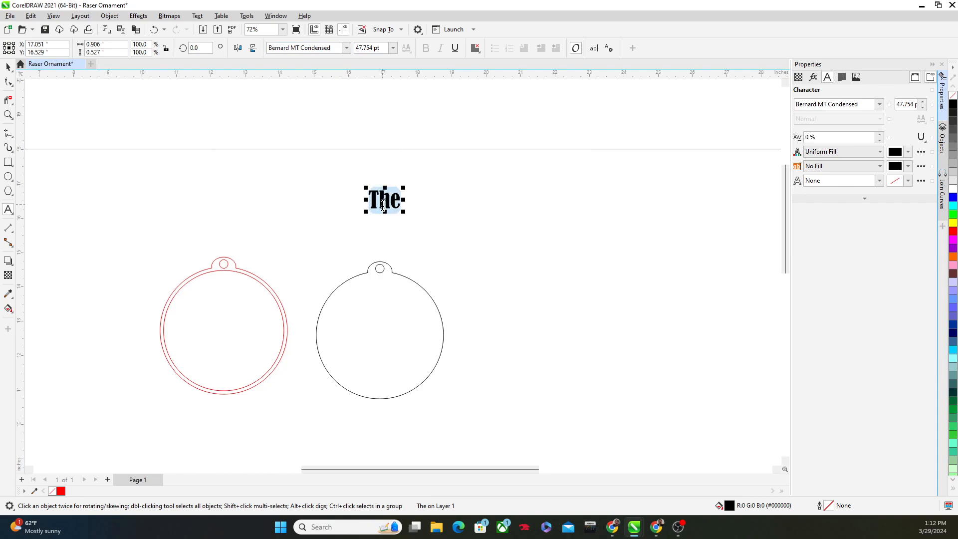
click(347, 47)
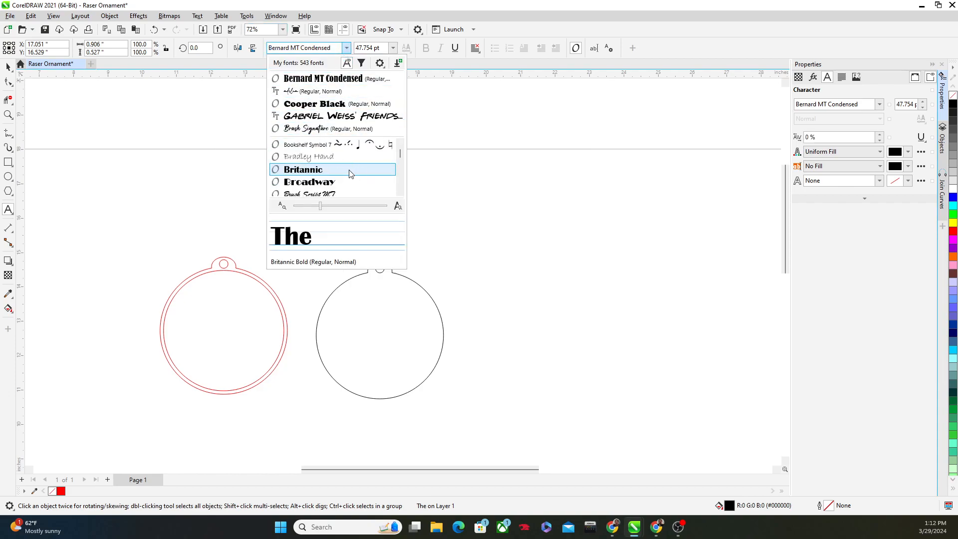
scroll(349, 172, down, 1)
scroll(349, 172, up, 2)
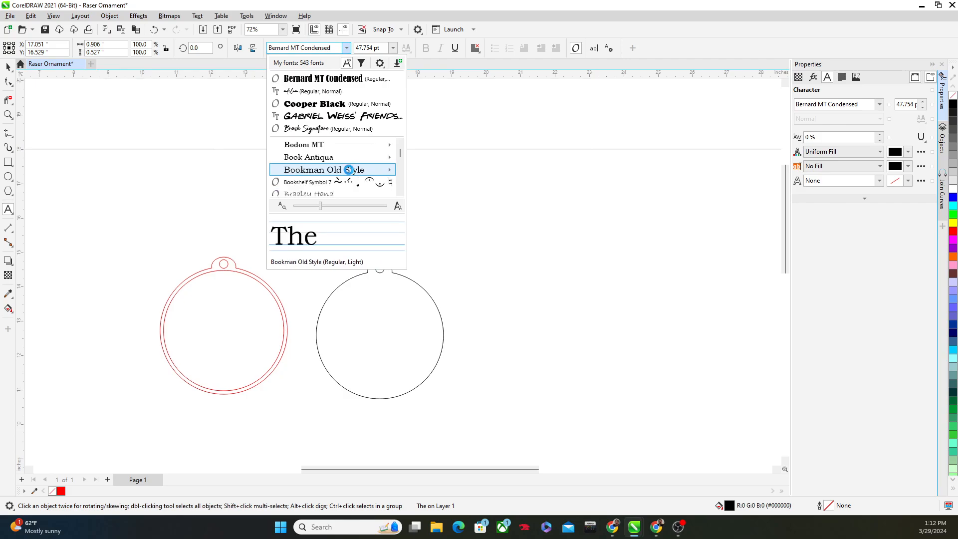
scroll(349, 172, down, 1)
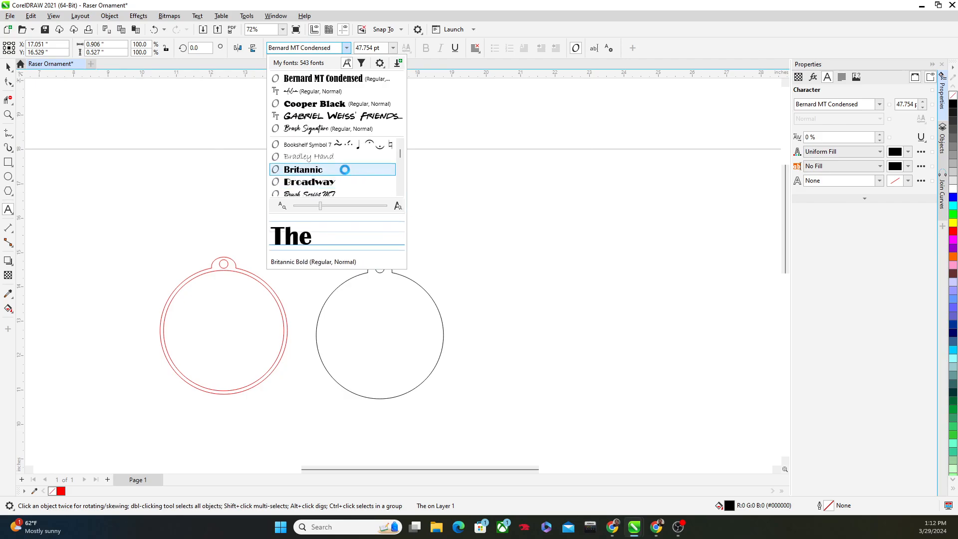
click(347, 172)
drag(387, 202, 360, 300)
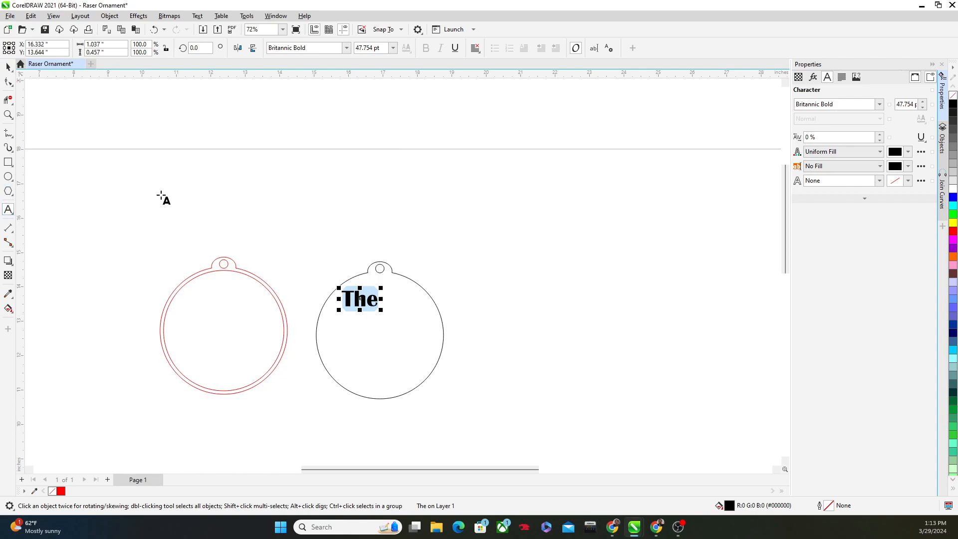
Step: Add the family surname as a separate text above the ornaments and set it in the adelia font
click(209, 180)
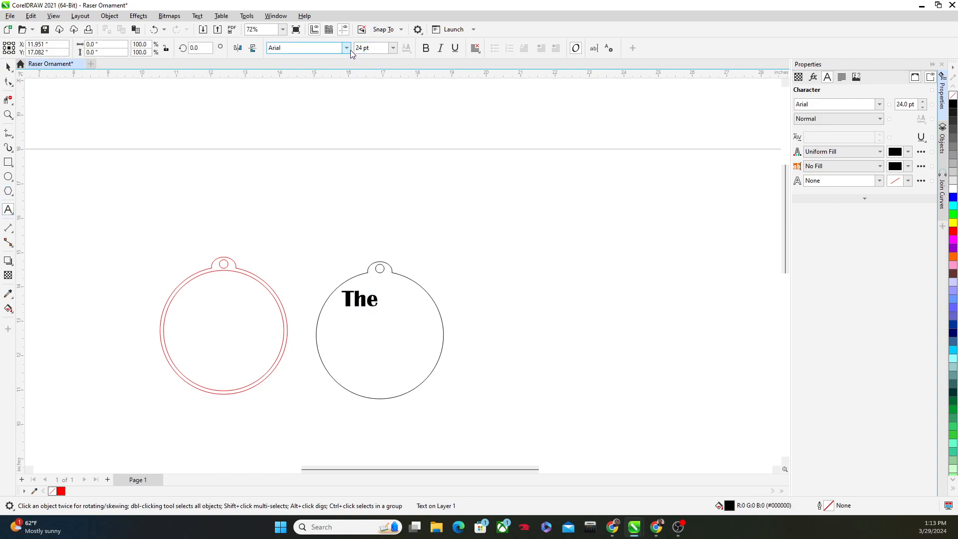
text(Swanson)
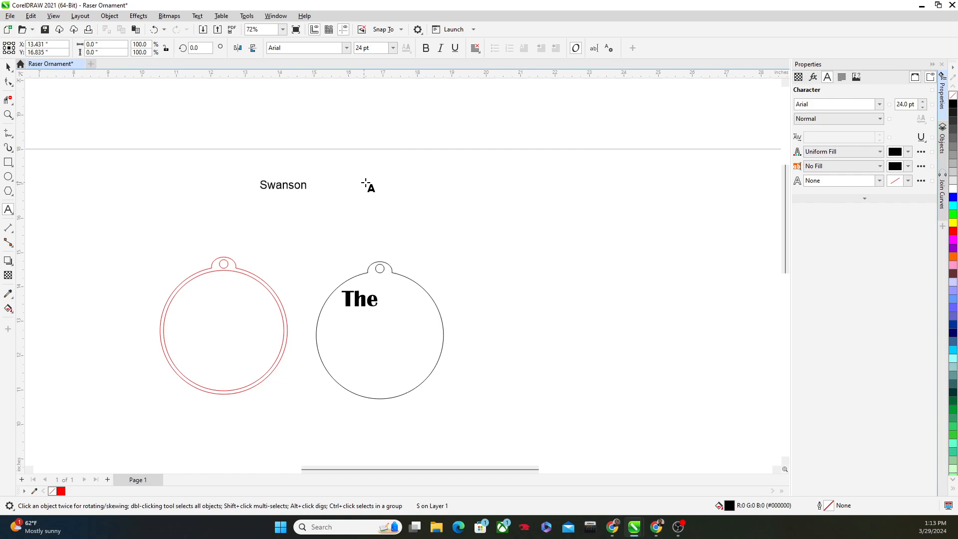
double_click(278, 188)
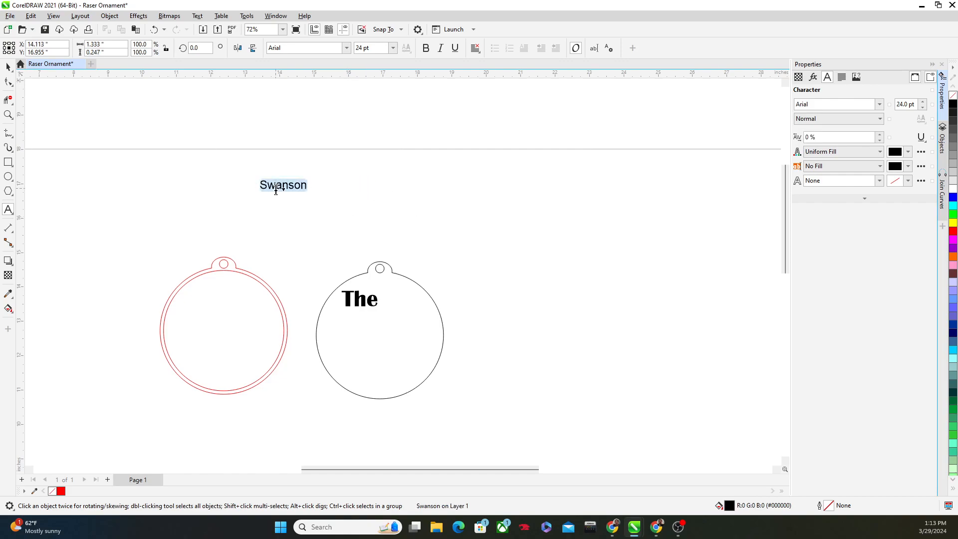
click(350, 47)
click(339, 98)
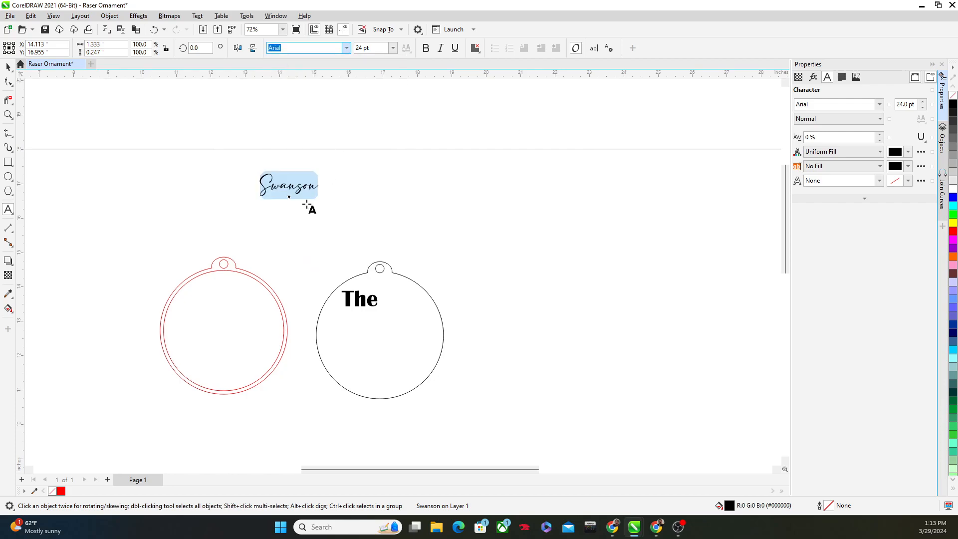
Step: Move the surname into the black ornament beneath "The" and scale it to about 3.12 inches wide
drag(322, 199, 352, 229)
drag(307, 192, 375, 330)
drag(423, 351, 439, 357)
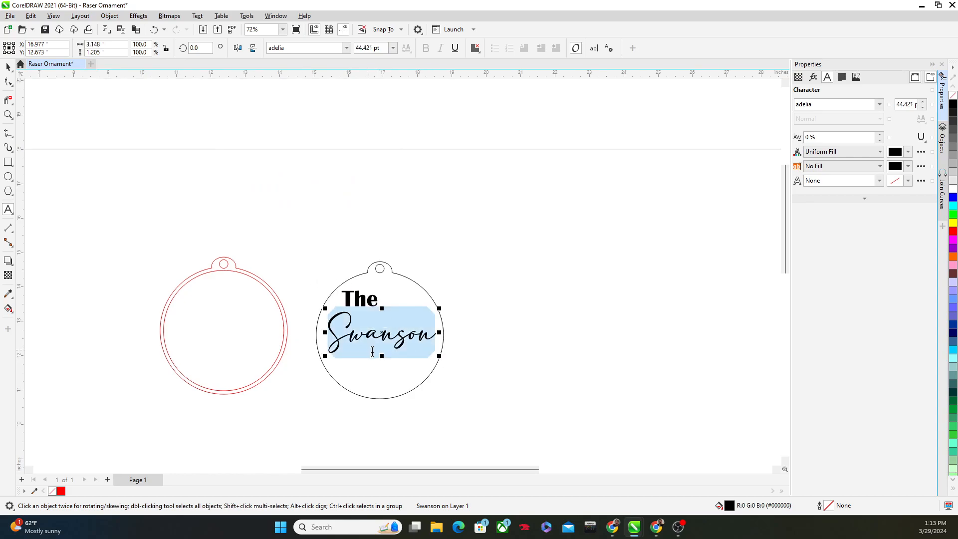
scroll(371, 352, up, 3)
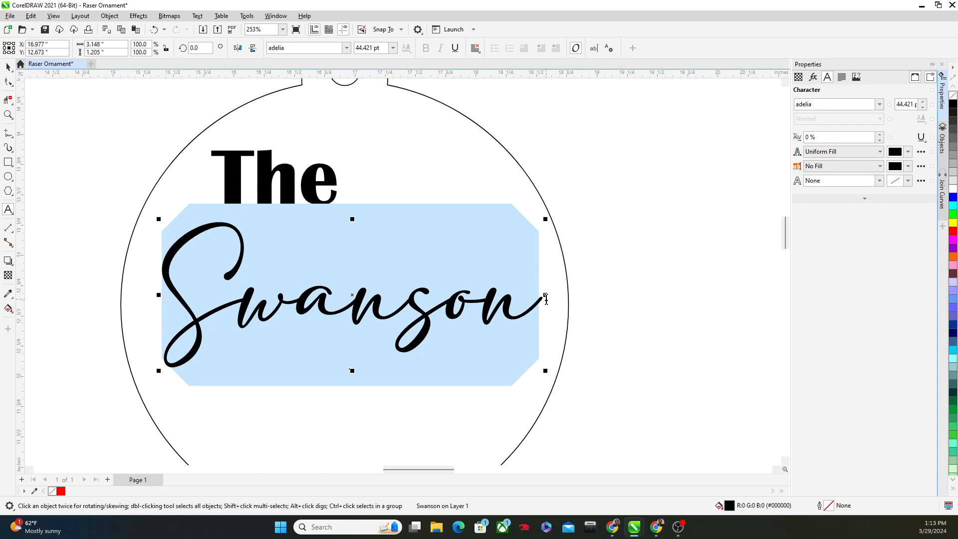
scroll(546, 300, down, 3)
scroll(306, 263, up, 2)
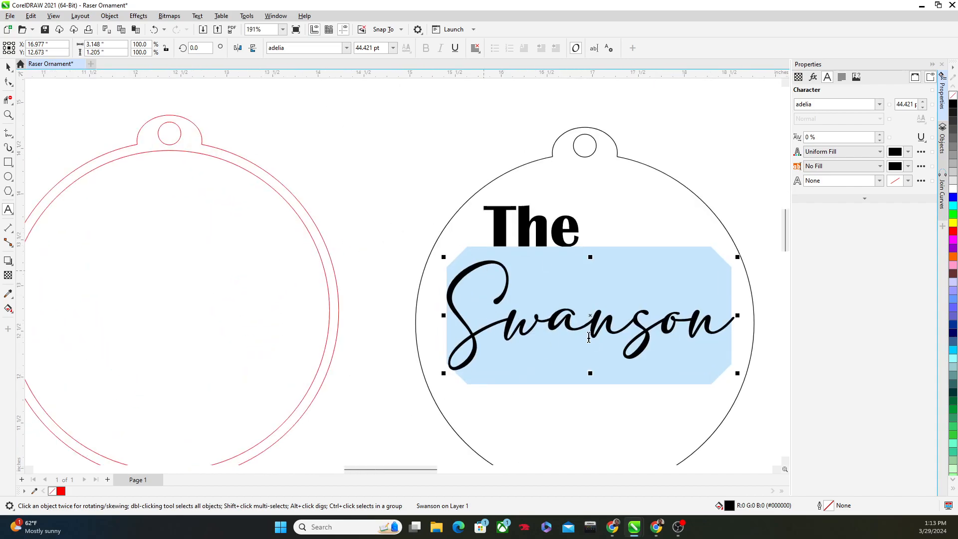
drag(442, 371, 418, 380)
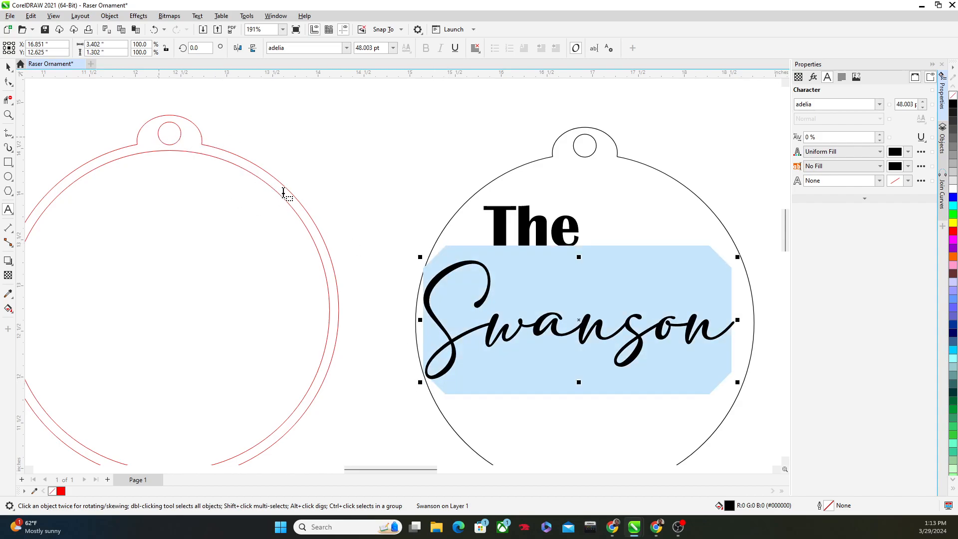
drag(428, 379, 462, 358)
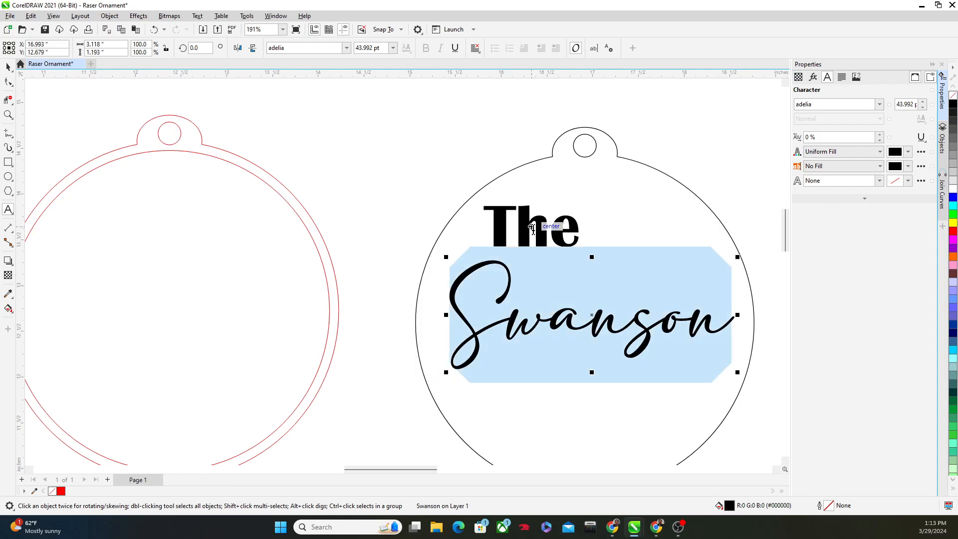
Step: Shift "The" slightly so that it sits above the surname, and fine-tune the surname's position inside the ornament
click(8, 66)
click(546, 230)
drag(547, 229, 553, 235)
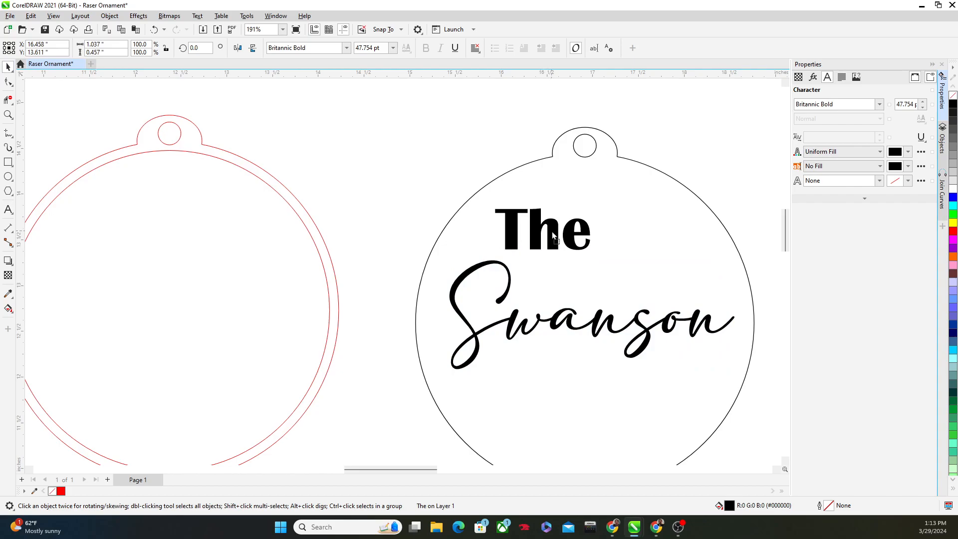
click(558, 324)
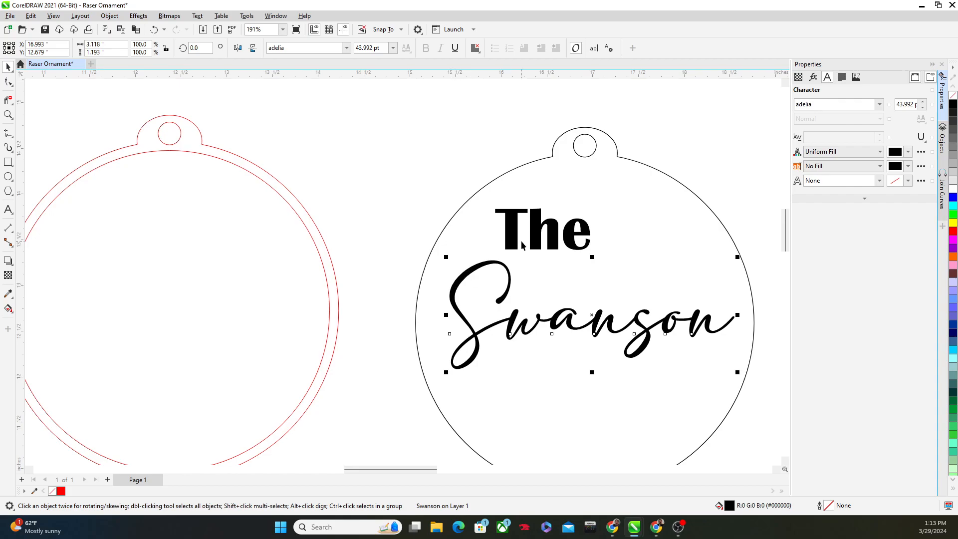
scroll(521, 240, down, 3)
drag(473, 318, 475, 316)
Step: Overlay the red ring ornament on the black one to check the text's fit, and undo the move
drag(158, 144, 445, 407)
drag(318, 273, 551, 281)
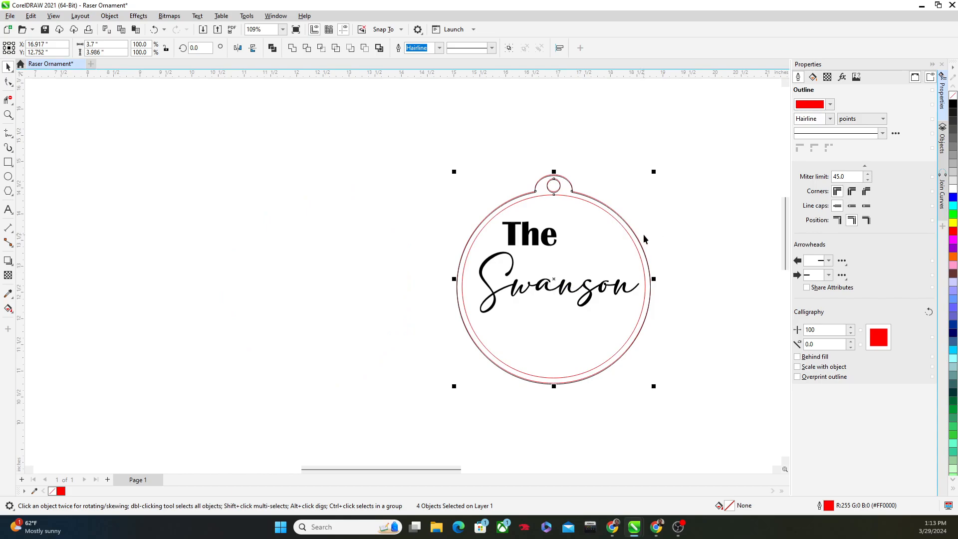
click(153, 30)
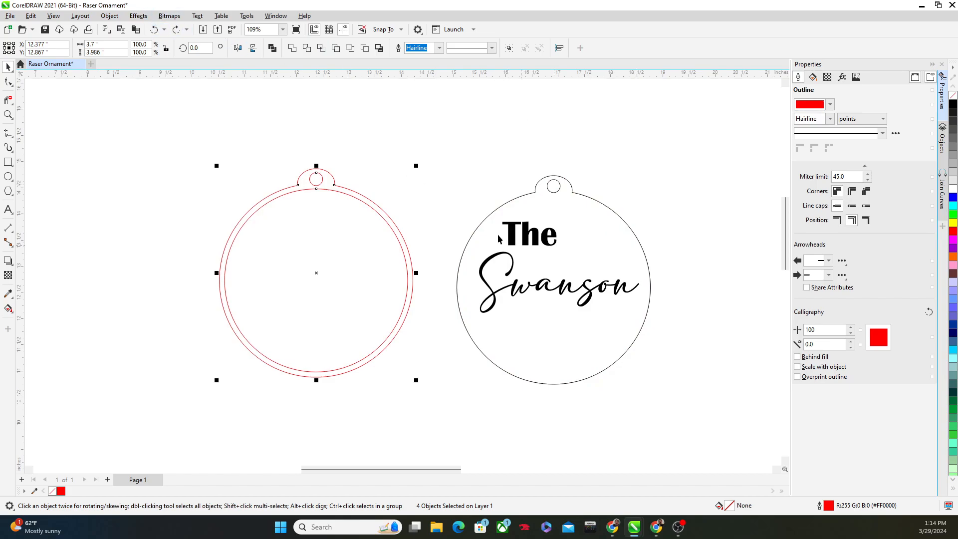
Step: Add "Family" as a separate text above the ornaments and set it in the Book Antiqua font
click(439, 48)
click(439, 50)
click(8, 214)
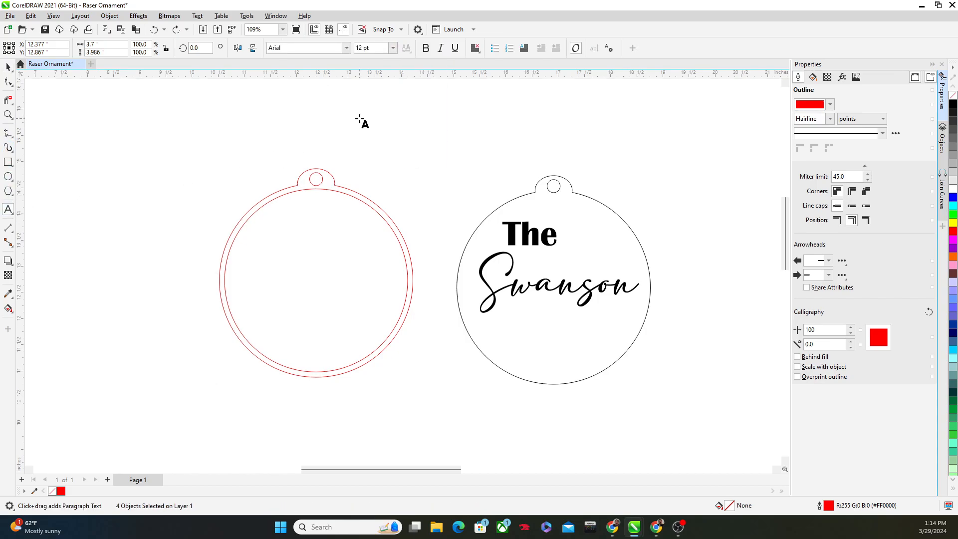
click(360, 119)
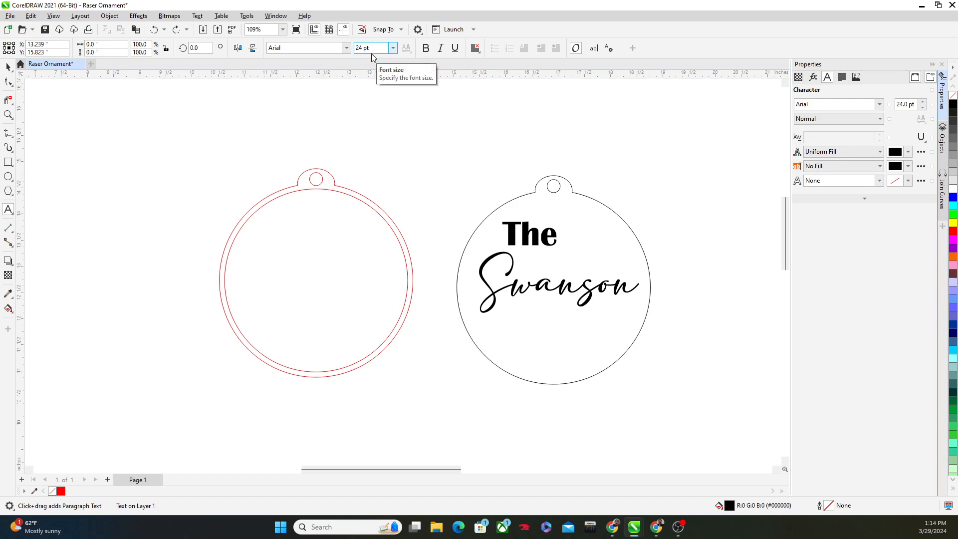
text(Family)
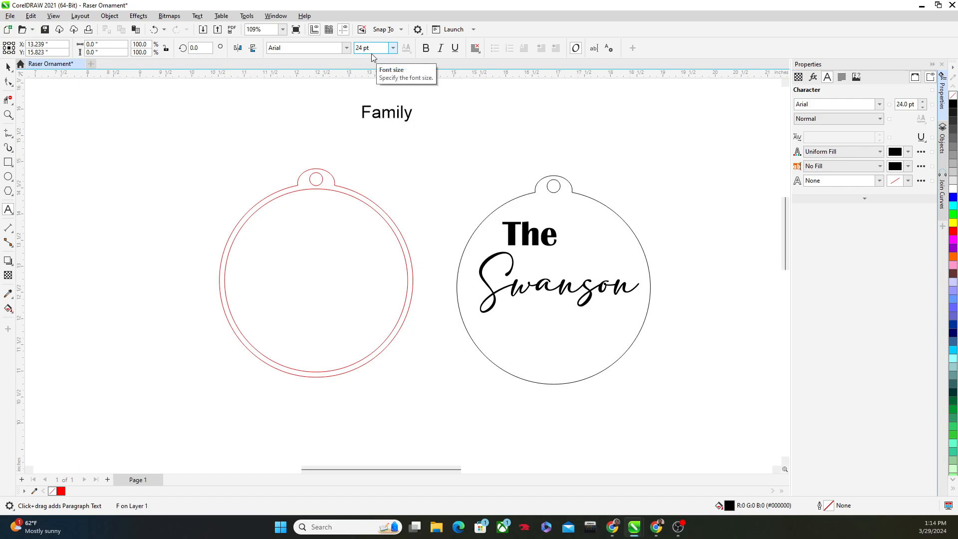
double_click(396, 117)
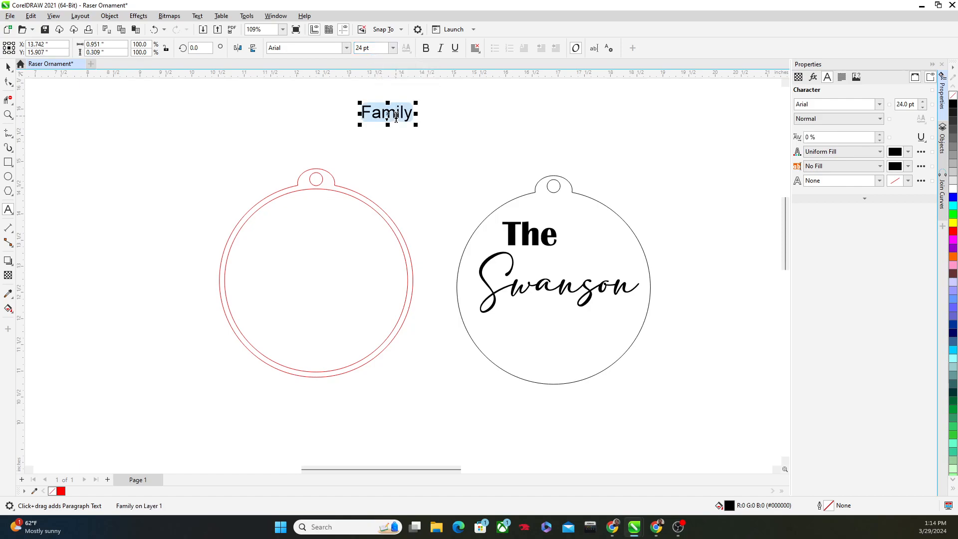
click(346, 48)
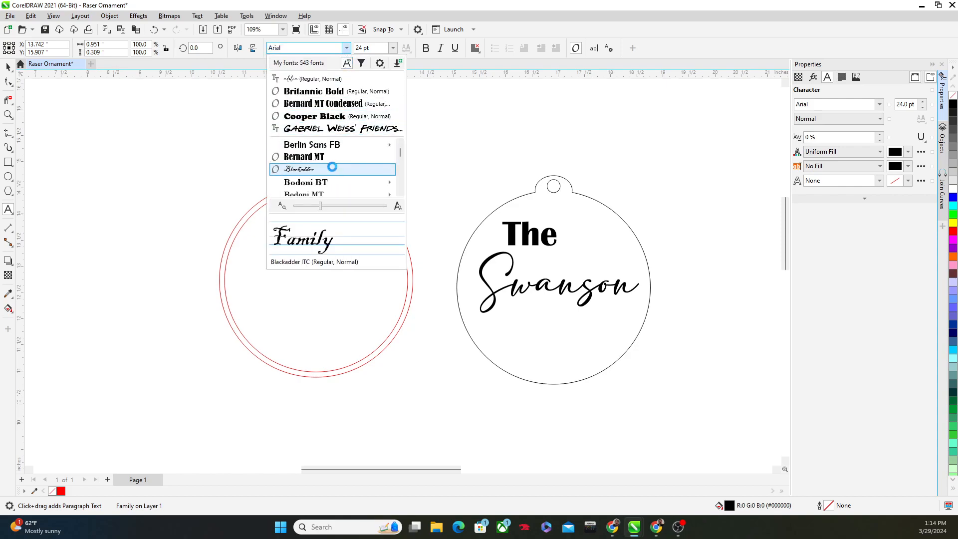
scroll(332, 167, down, 1)
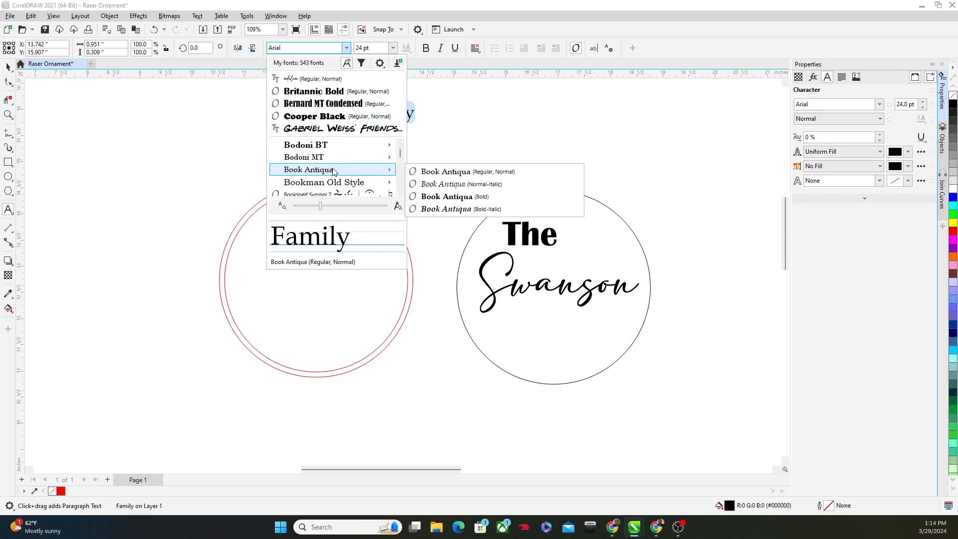
click(334, 170)
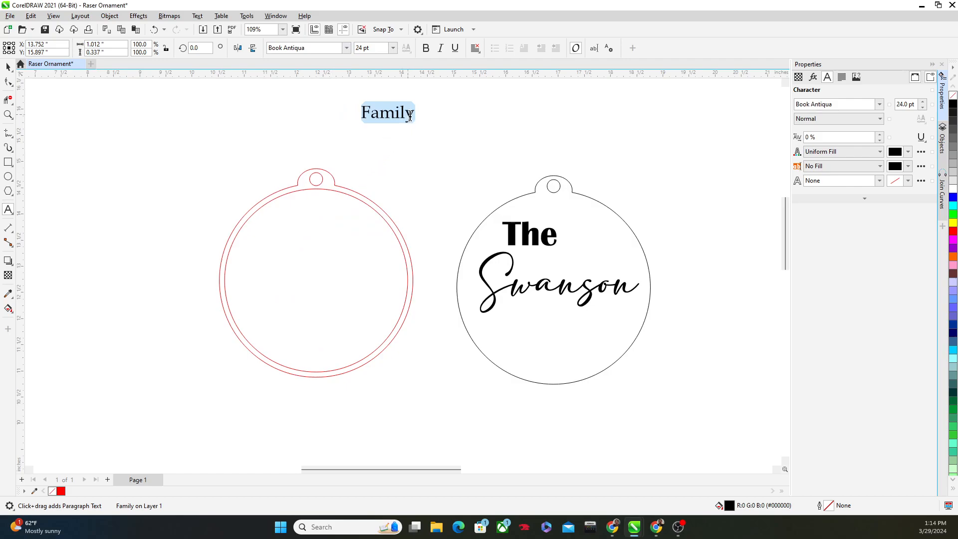
Step: Move "Family" into the black ornament beneath the surname and scale it to about 1.75 inches wide
click(8, 66)
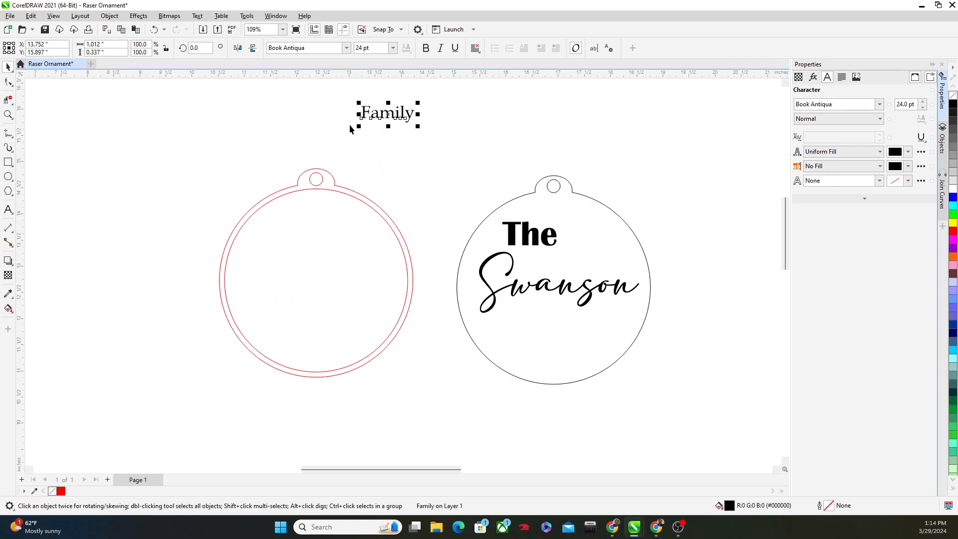
drag(418, 126, 555, 327)
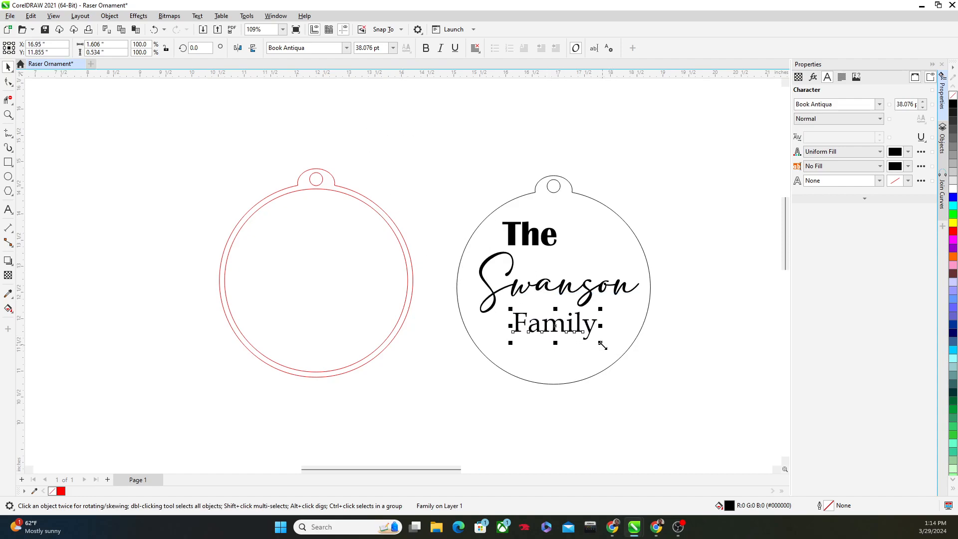
mouse_move(599, 343)
mouse_down()
mouse_move(660, 384)
mouse_move(609, 342)
mouse_up()
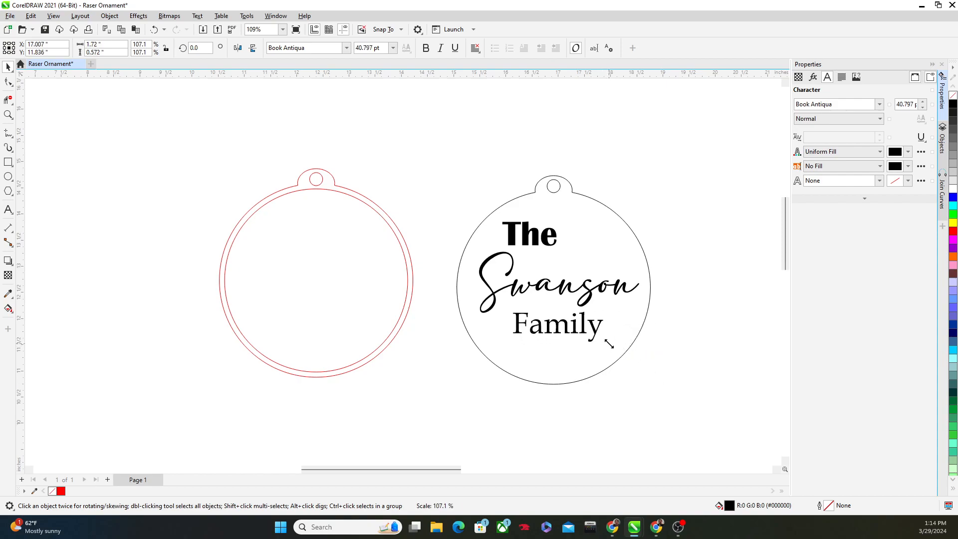
Step: Change "The" to the Book Antiqua font and scale it down to about 0.87 inches wide
click(535, 240)
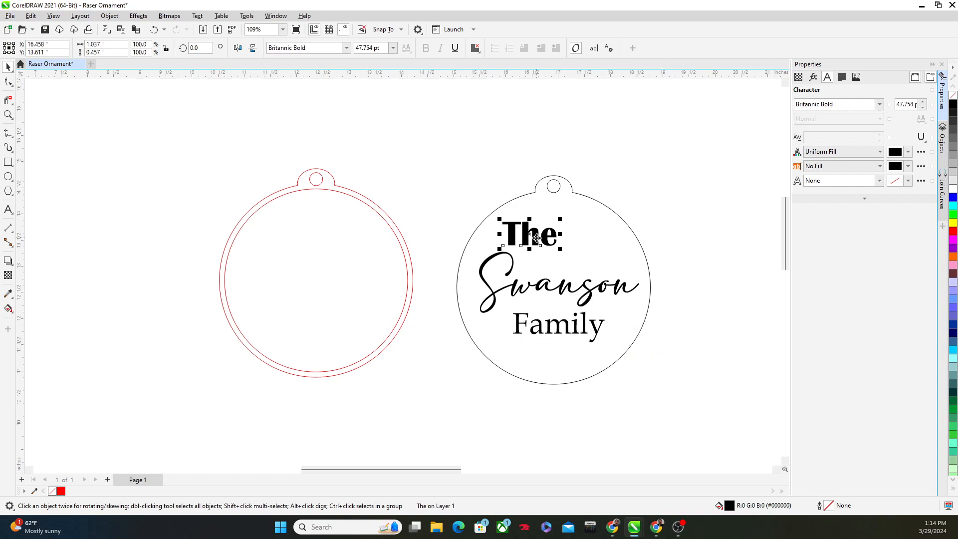
click(348, 47)
click(337, 81)
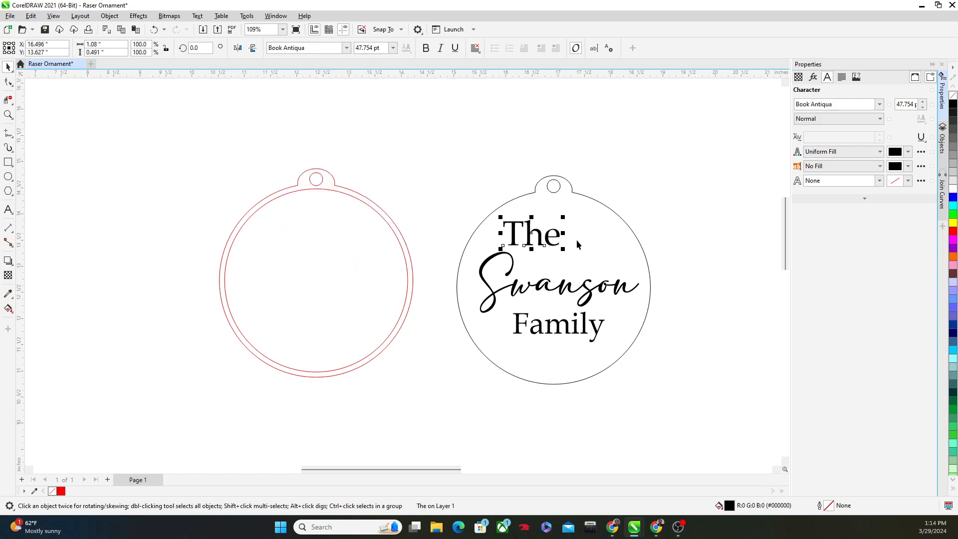
drag(563, 249, 551, 244)
Step: Try a width of 0.5 inches for "Family" without locked proportions, and undo the change
click(566, 331)
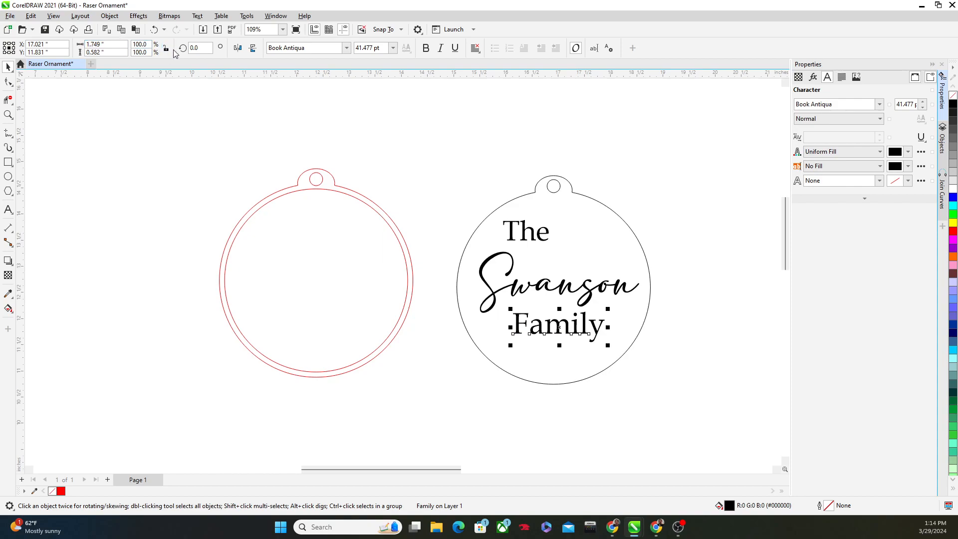
click(116, 43)
text(0.5)
key(Return)
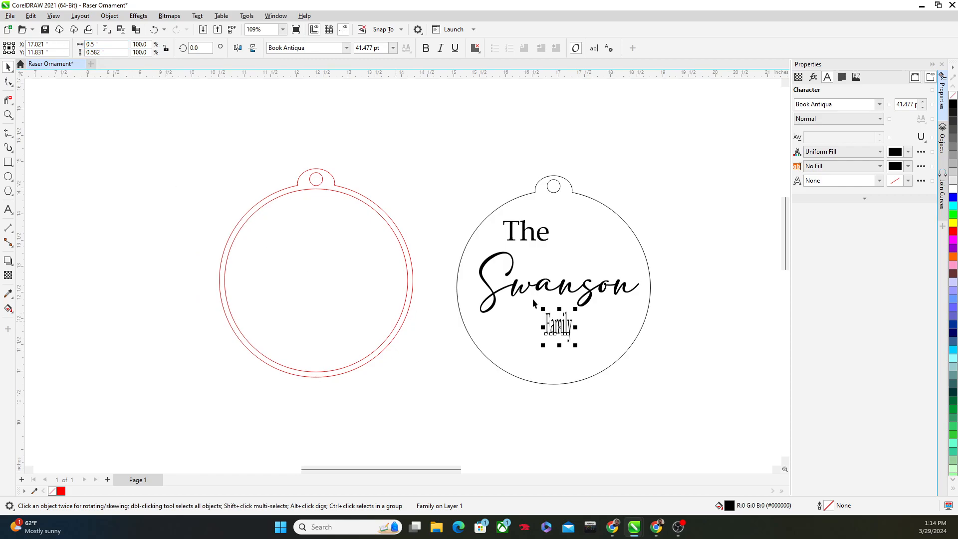
scroll(564, 315, up, 3)
scroll(565, 357, down, 3)
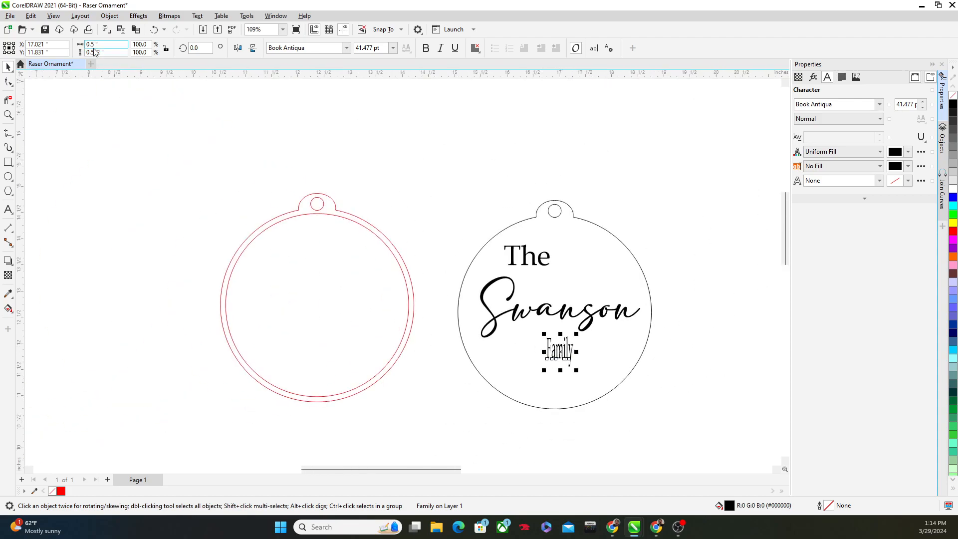
click(154, 29)
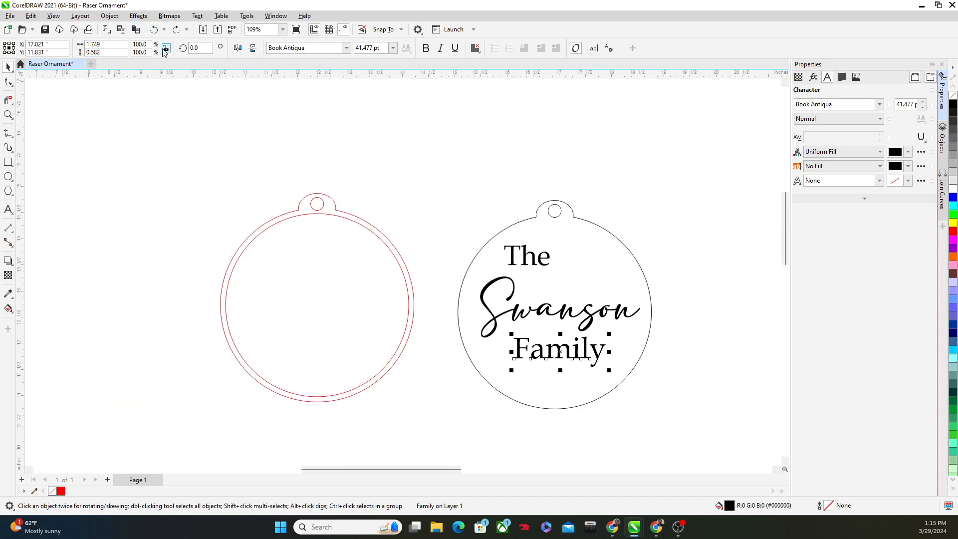
Step: Lock the proportions of "Family" and resize it by height, trying 0.36 inches and settling on 0.6 inches
click(121, 48)
text(0.36)
key(Return)
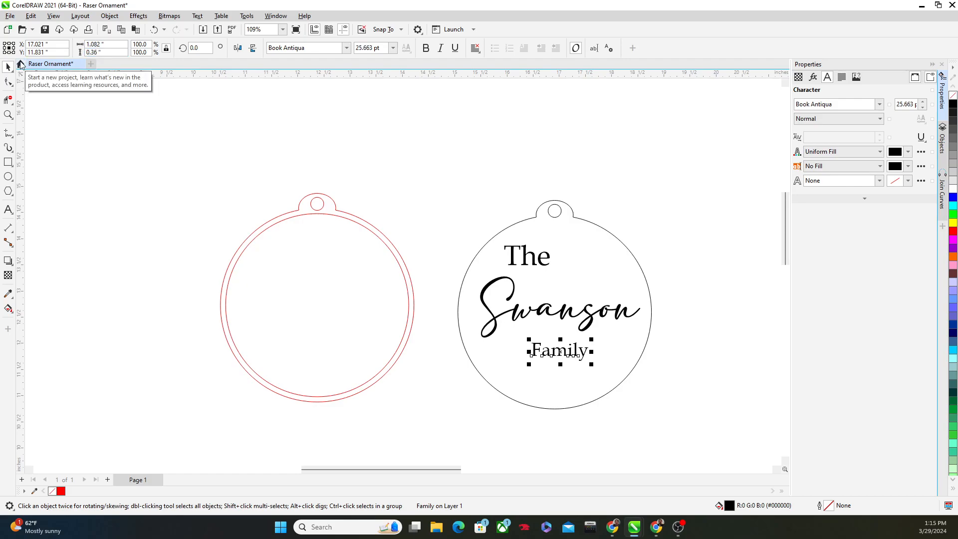
double_click(107, 53)
text(0.)
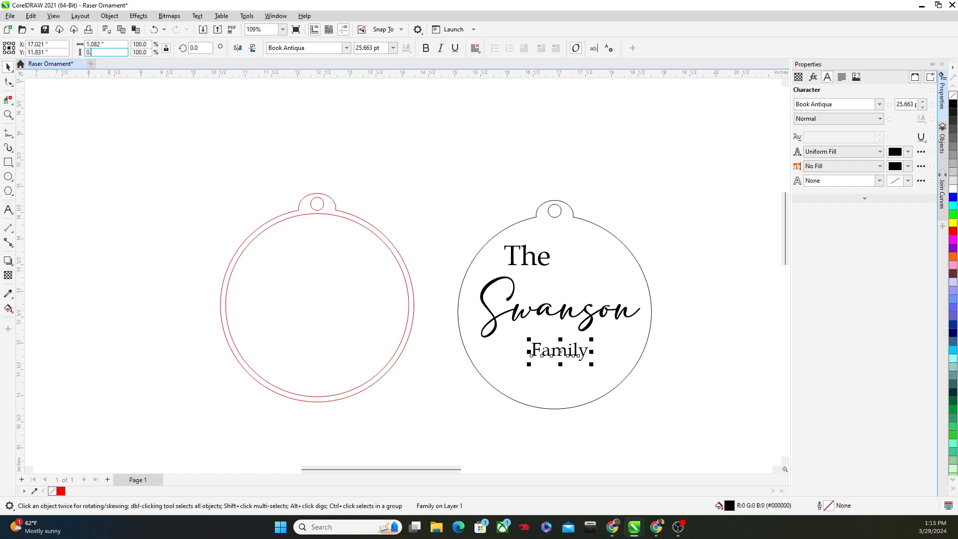
text(6)
key(Return)
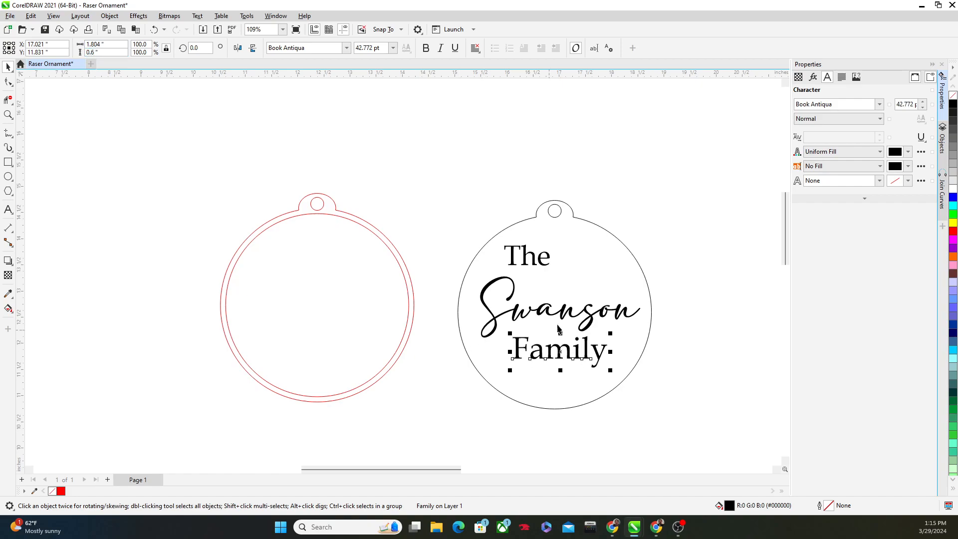
Step: Set the height of "The" to 0.6 inches with its proportions locked
click(543, 264)
double_click(107, 52)
text(0)
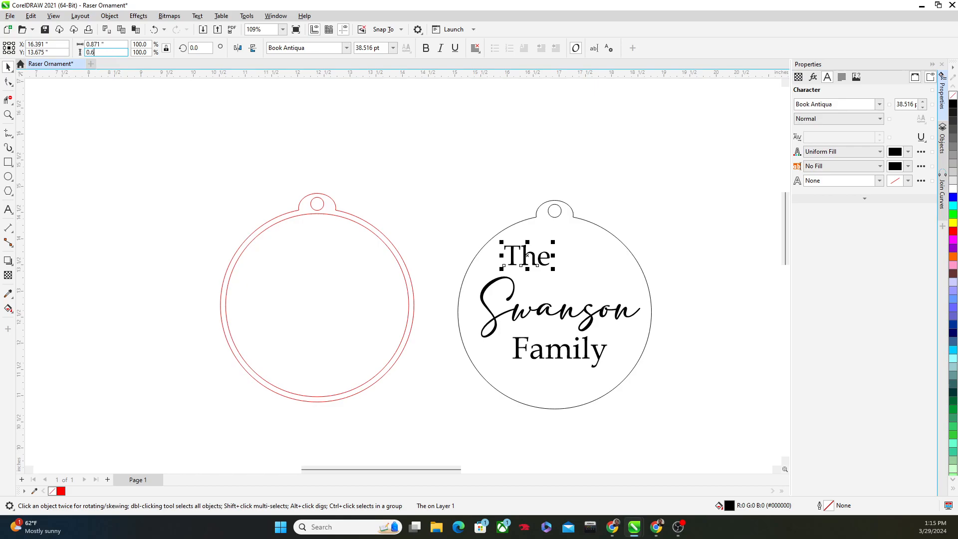
text(.6)
key(Return)
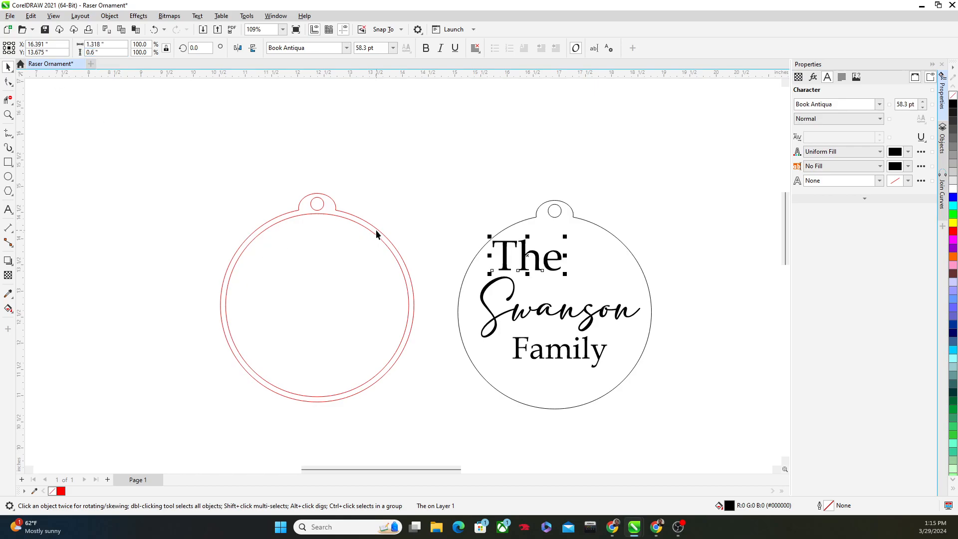
Step: Compare the font sizes of "The" and "Family", and scale "The" down to about 42.8 pt to match
click(554, 354)
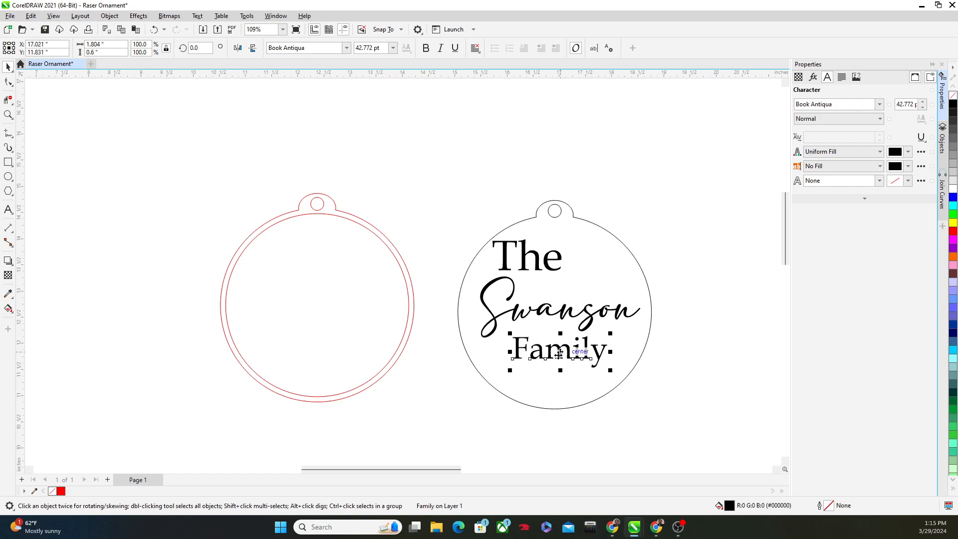
click(535, 261)
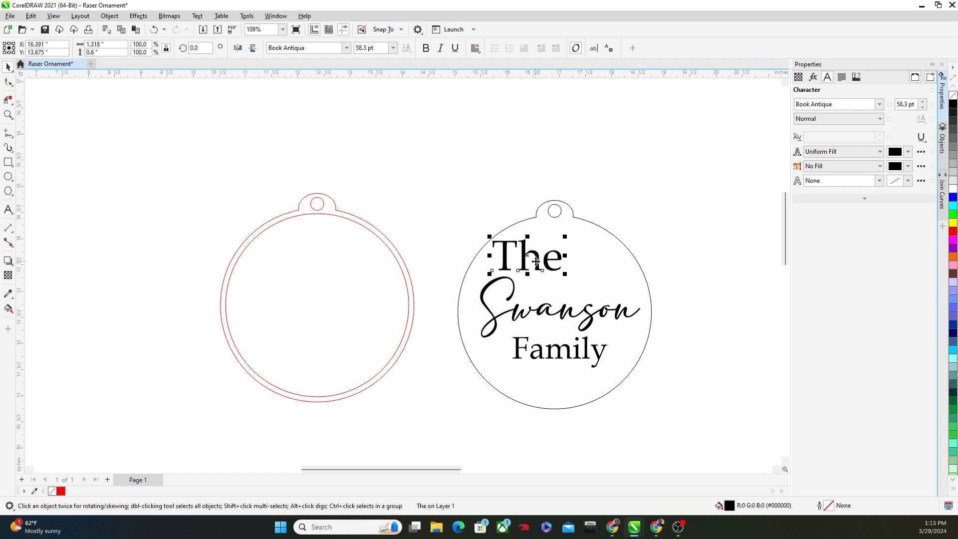
click(561, 343)
click(554, 346)
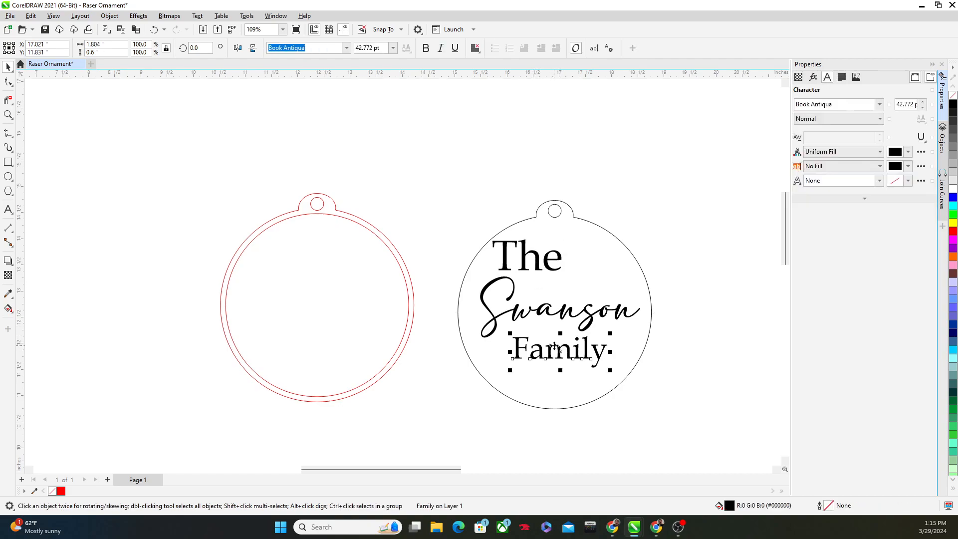
click(532, 258)
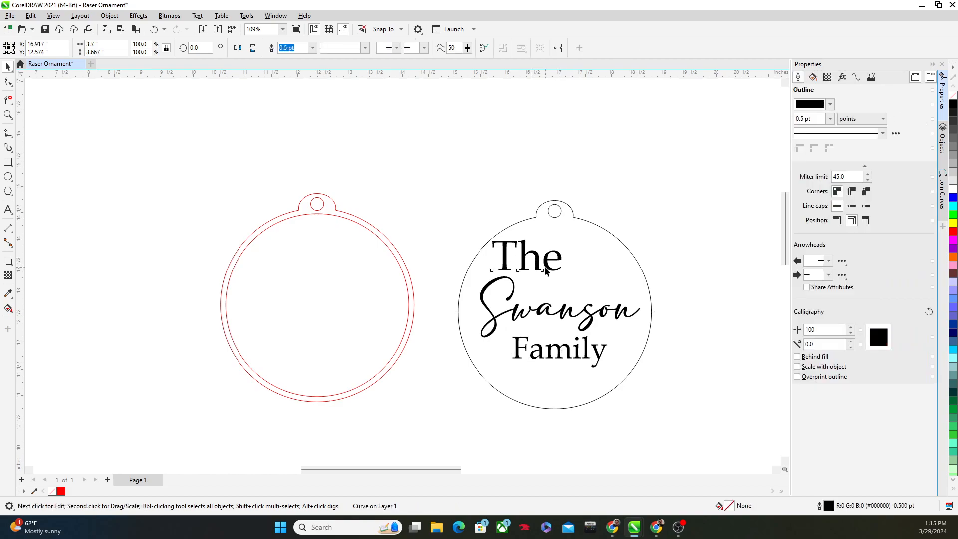
click(545, 268)
drag(564, 234, 540, 254)
click(689, 301)
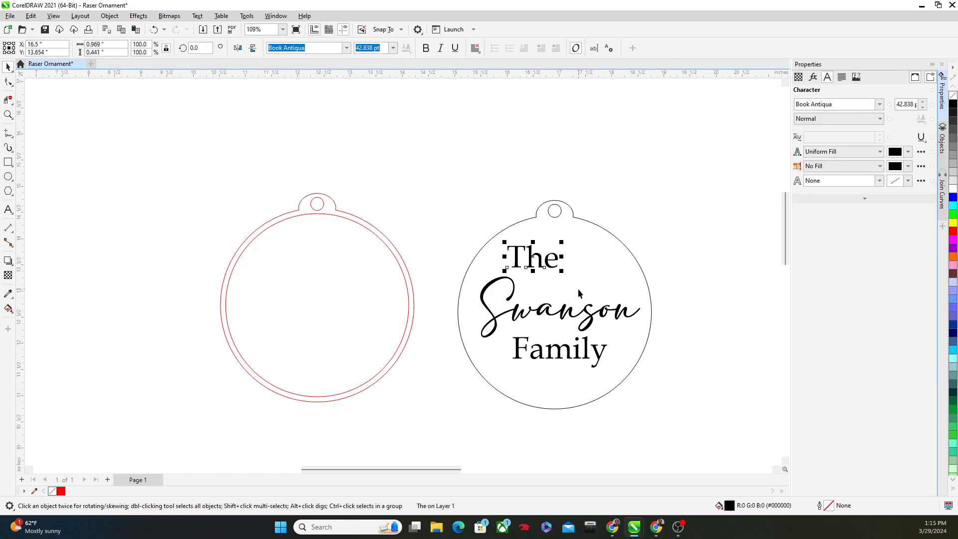
click(700, 324)
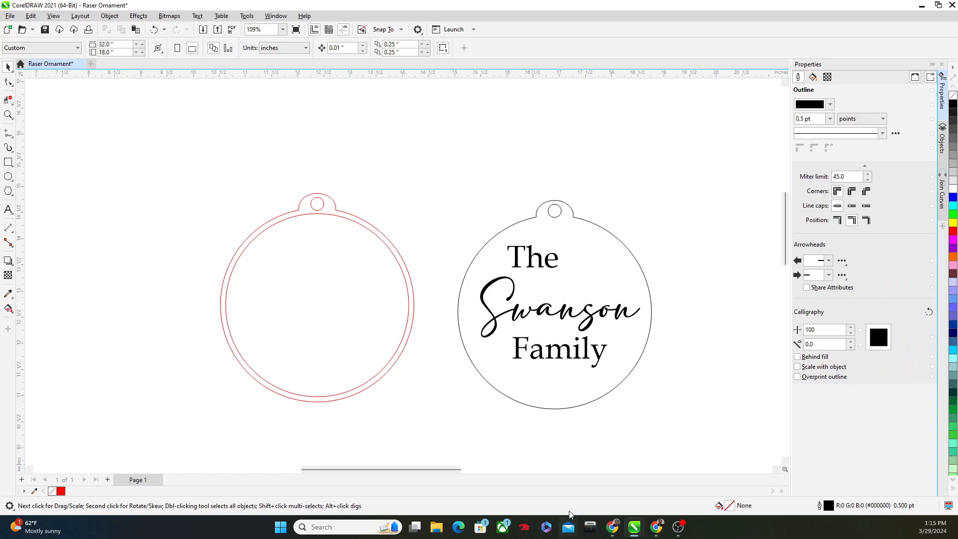
Step: Switch to Chrome and search Google Images in a new tab for "holly", refining the search to "holly vector"
click(656, 524)
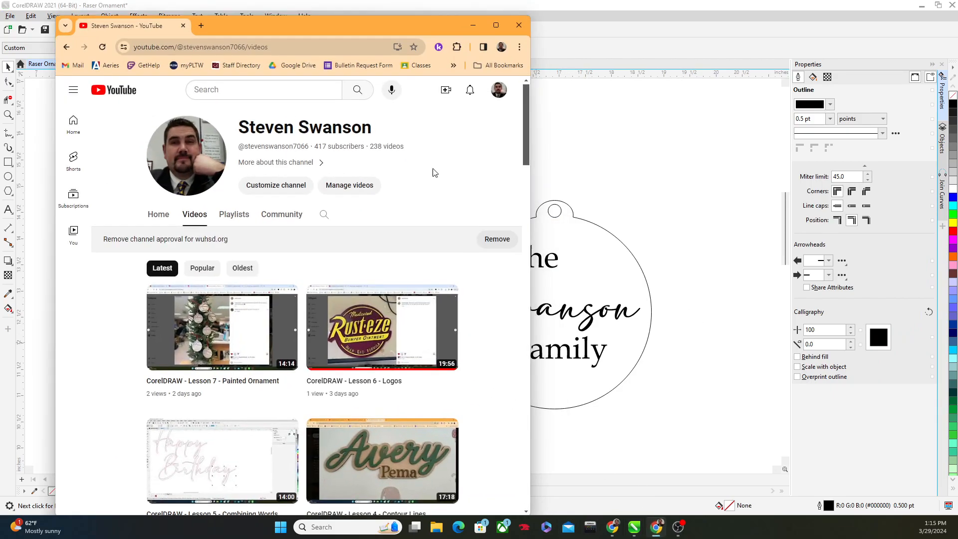
click(201, 25)
text(holly)
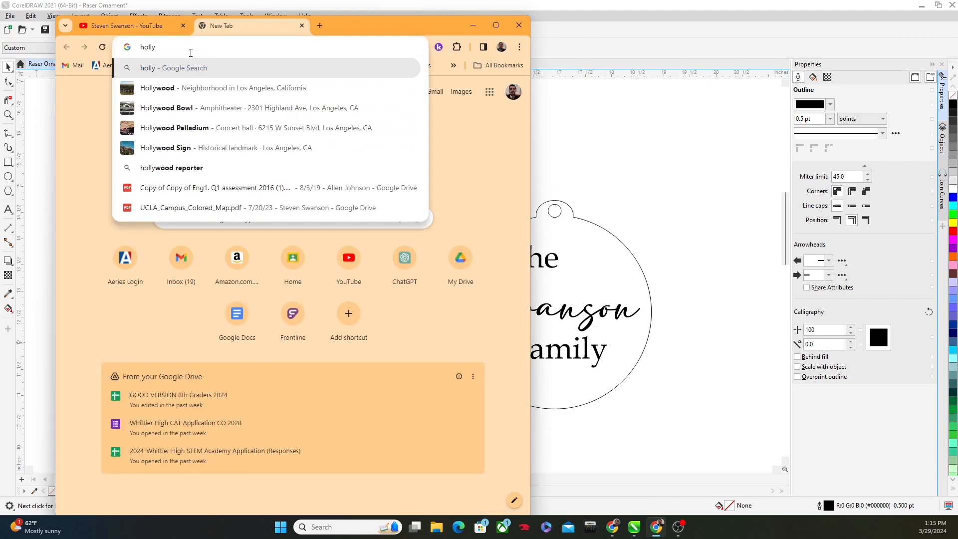
key(Return)
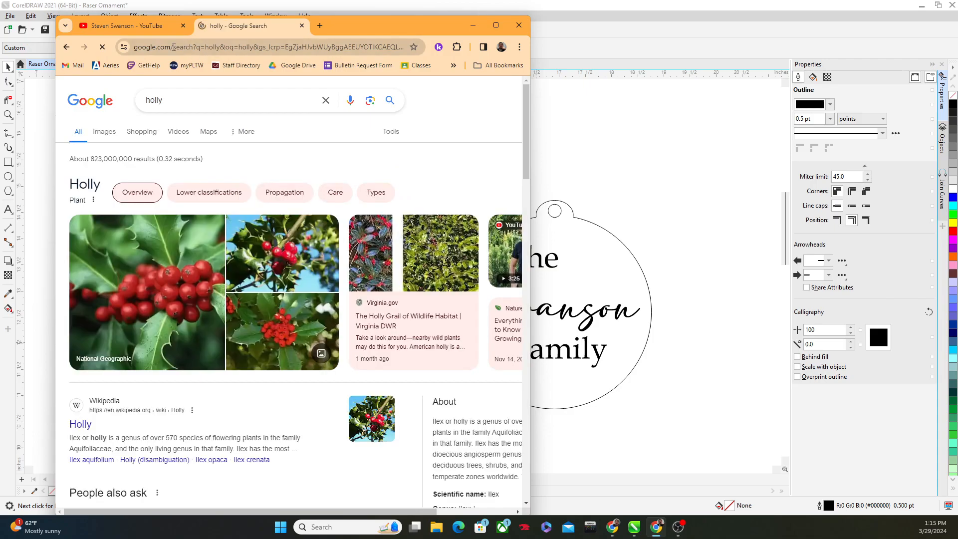
click(103, 132)
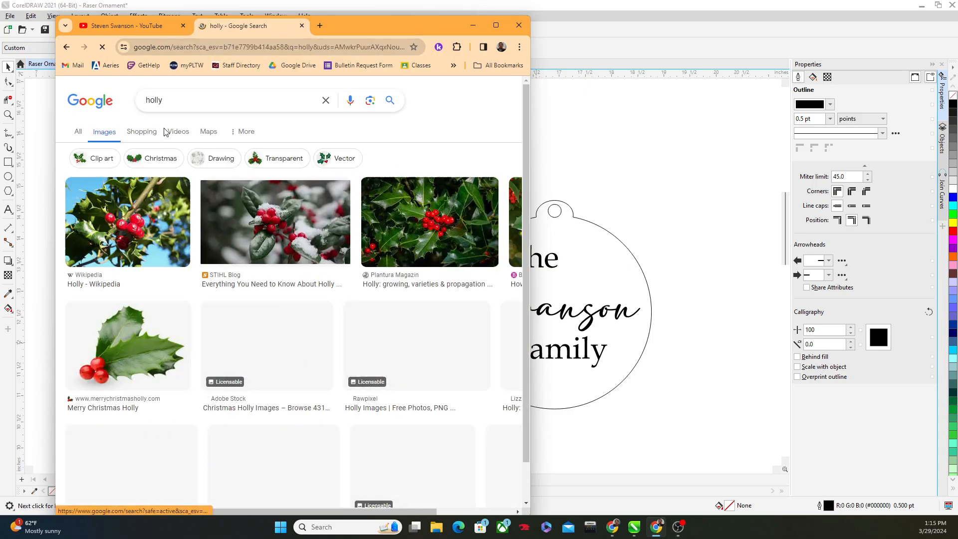
click(184, 103)
text(vector)
key(Return)
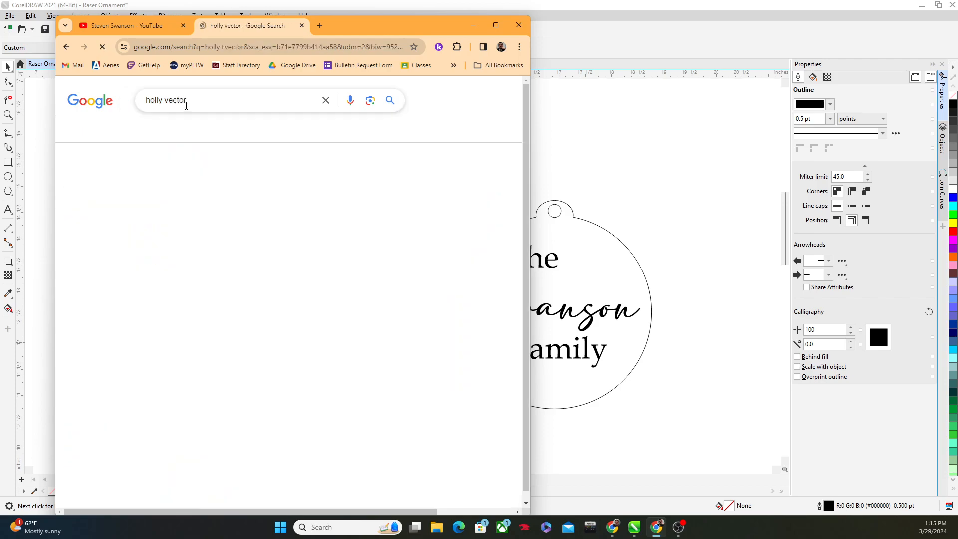
Step: Browse the holly vector images and open the preview of the Adobe Stock holly with three green leaves and red berries
scroll(246, 240, down, 5)
scroll(245, 239, down, 15)
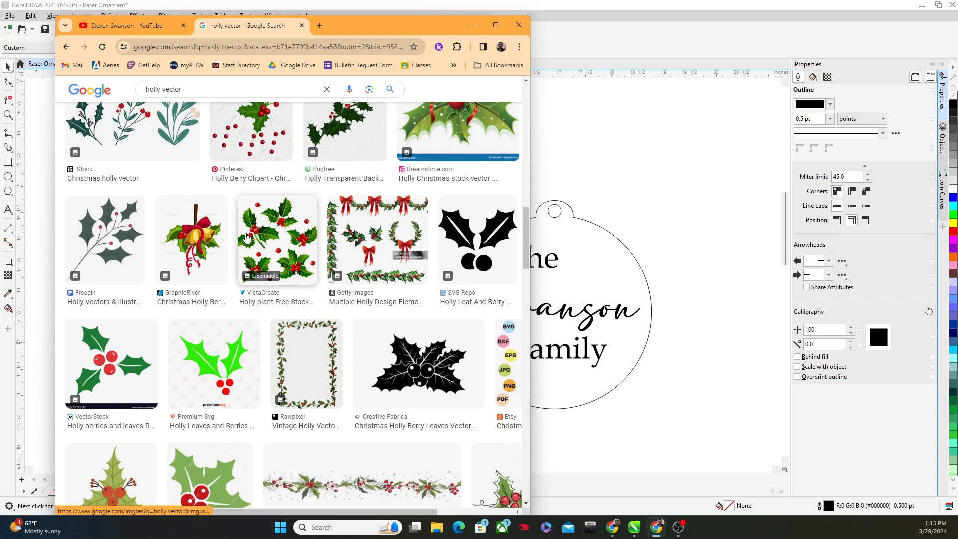
scroll(246, 237, down, 12)
scroll(245, 236, down, 8)
scroll(246, 229, up, 8)
scroll(245, 227, up, 15)
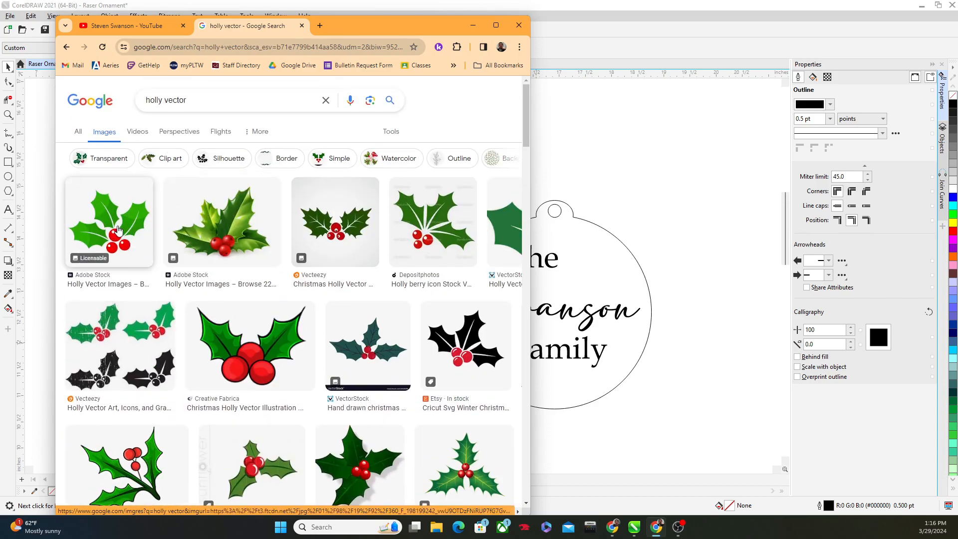
click(111, 232)
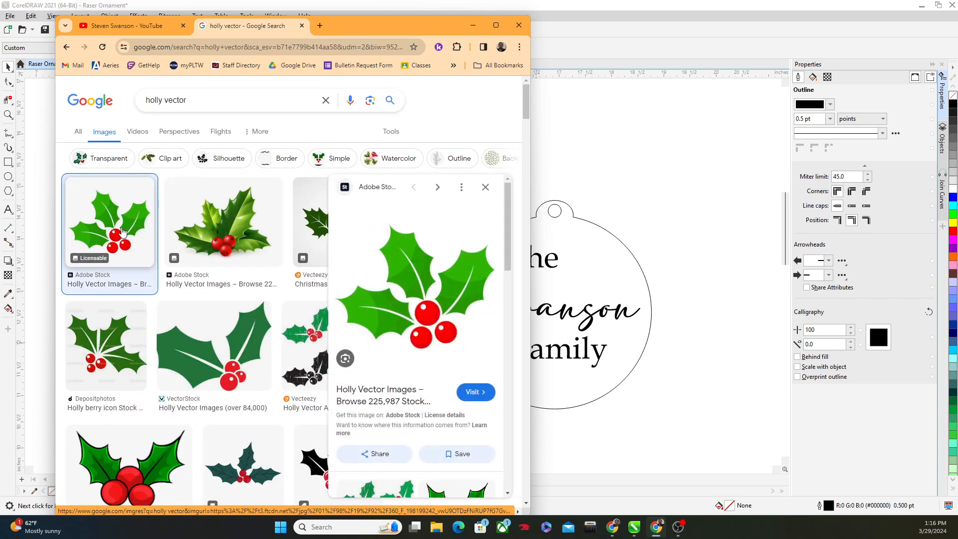
Step: Change the image search from "holly vector" to "holly svg"
right_click(428, 293)
click(194, 100)
double_click(190, 101)
text(svg)
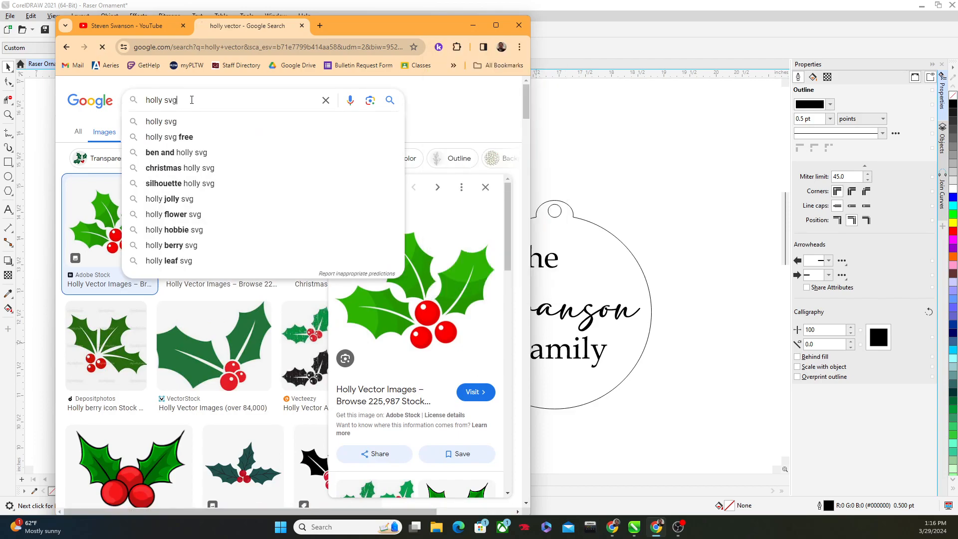
key(Return)
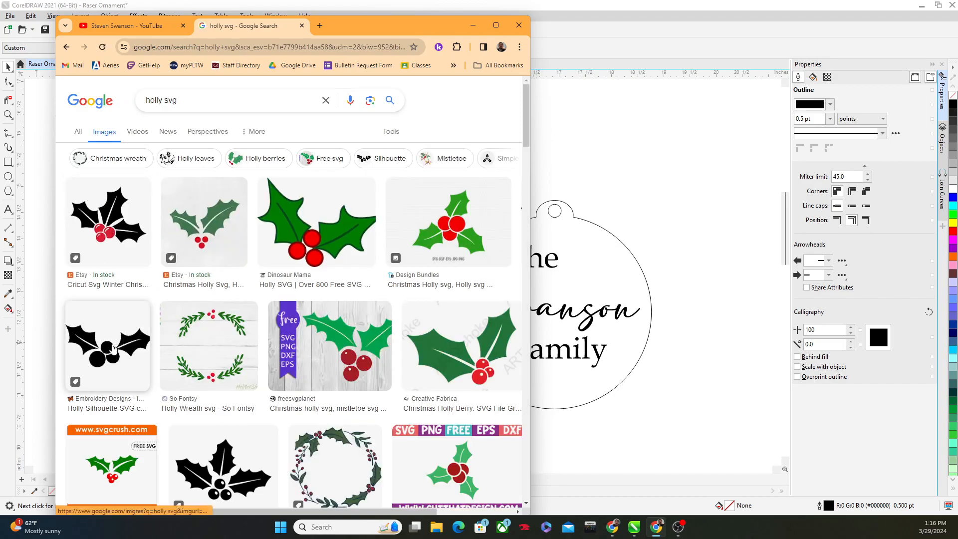
click(233, 480)
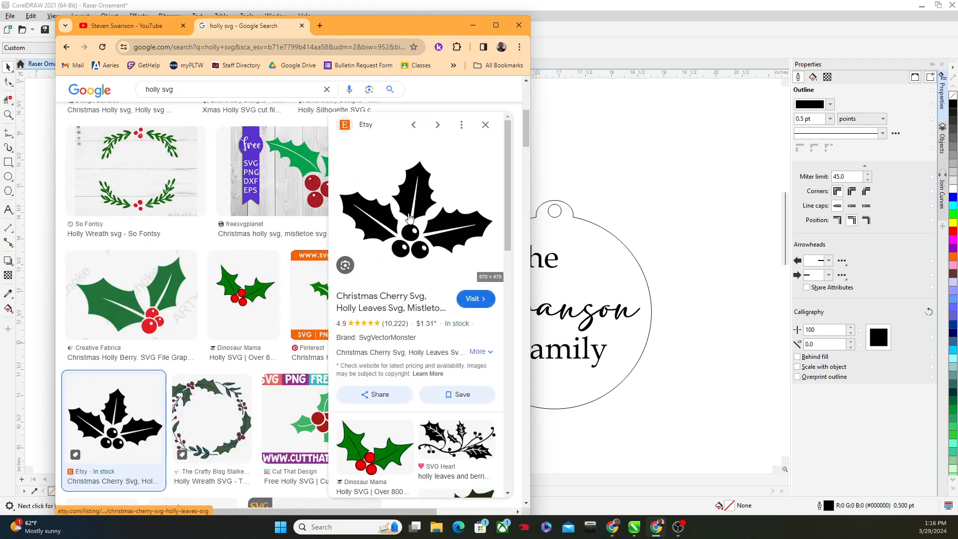
right_click(409, 215)
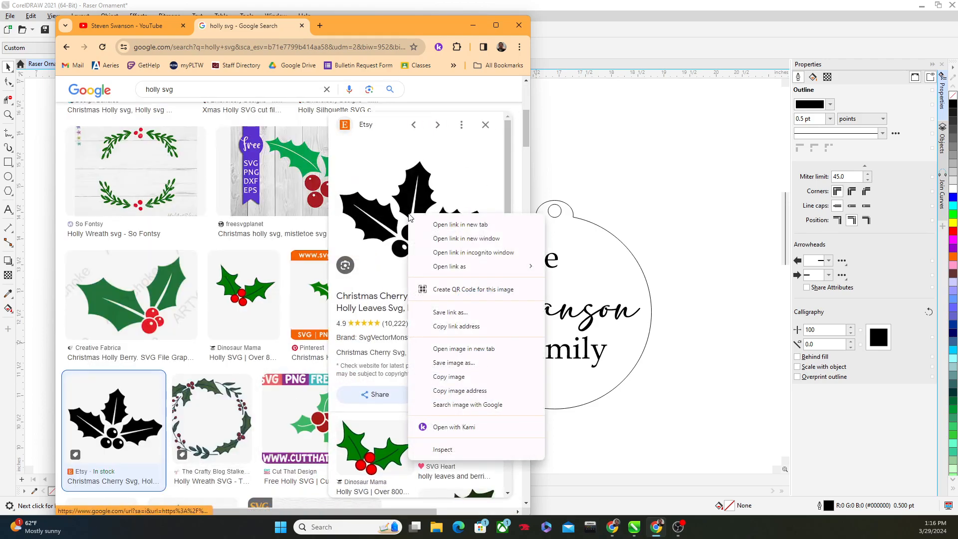
click(453, 363)
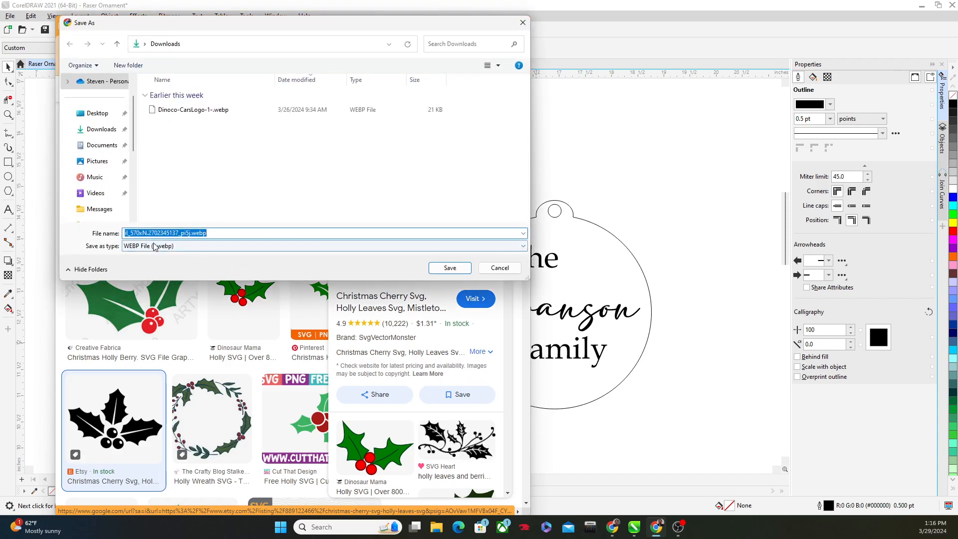
click(499, 268)
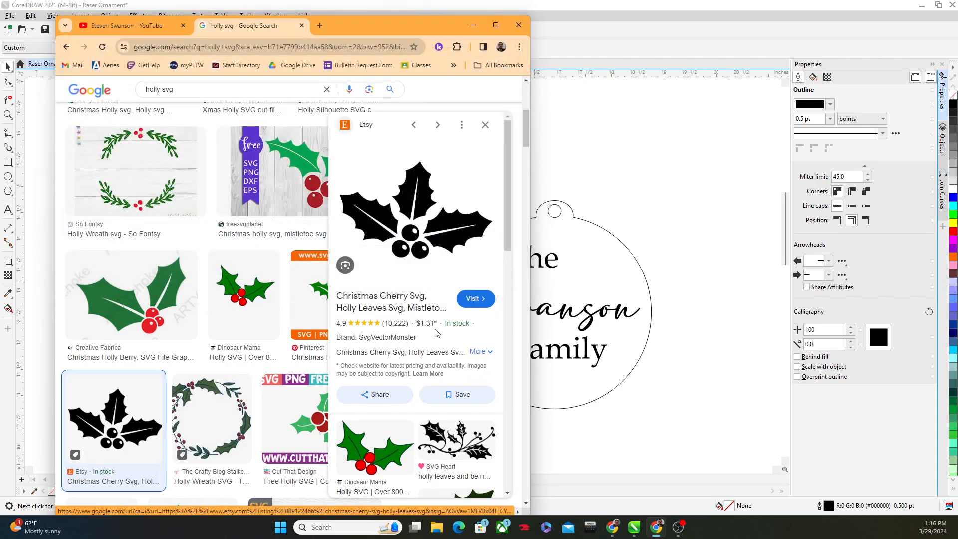
Step: Preview the So Fontsy holly wreath with red berries and save its image to Downloads as a JPEG under the suggested file name
click(138, 205)
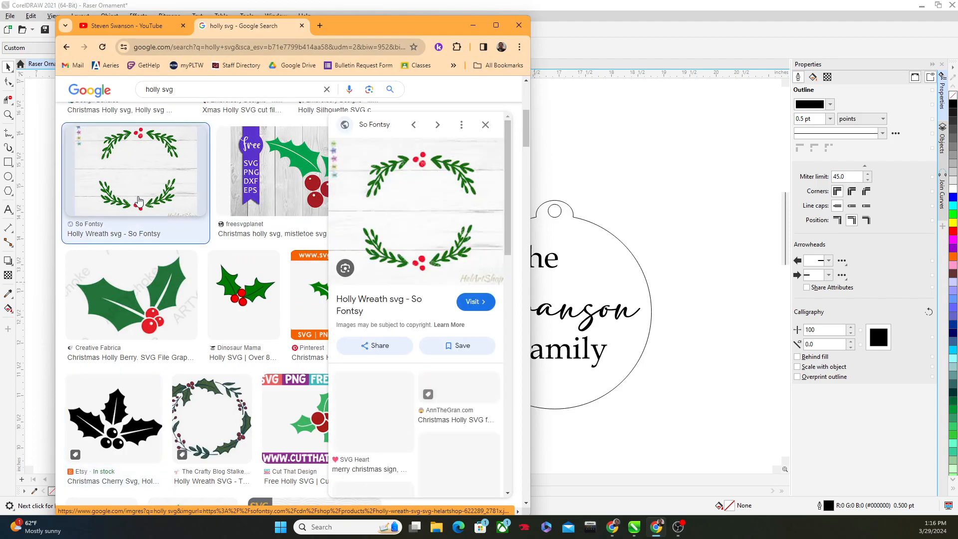
right_click(437, 209)
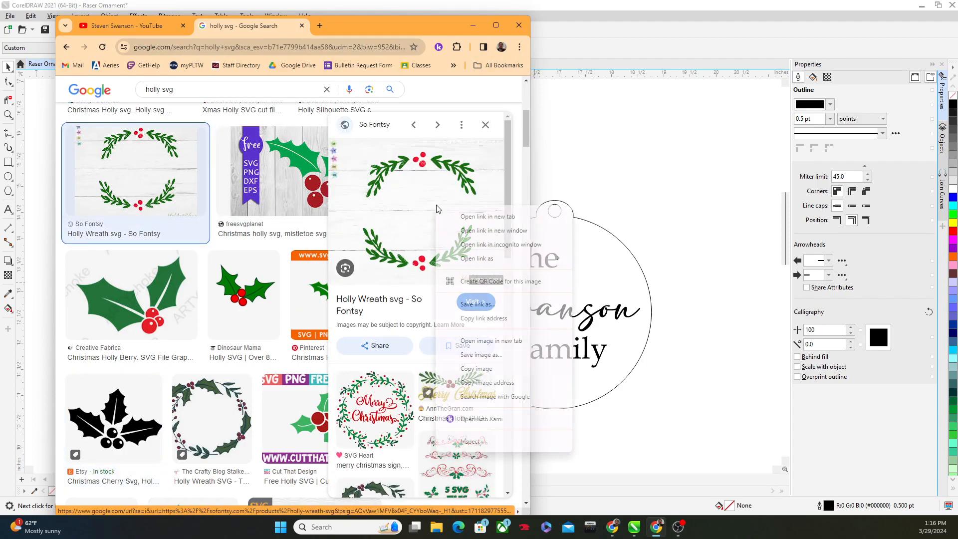
click(487, 355)
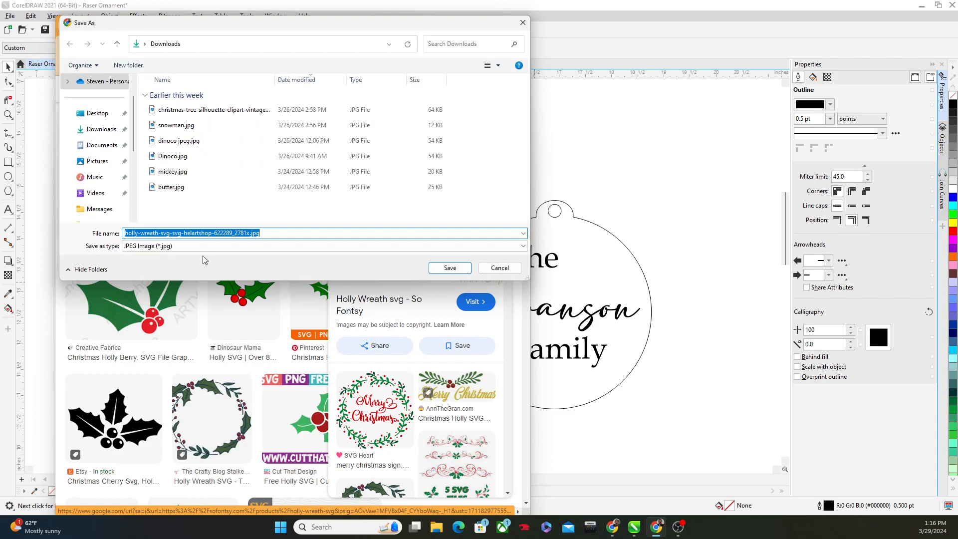
click(449, 268)
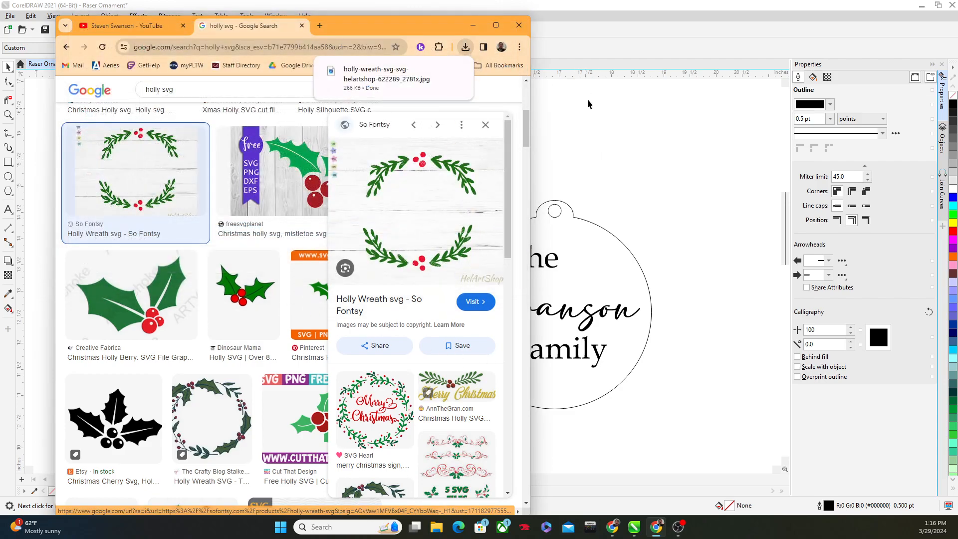
Step: Switch to CorelDRAW and import the downloaded holly-wreath JPEG at its original 9.27 × 7.78 in size
click(583, 115)
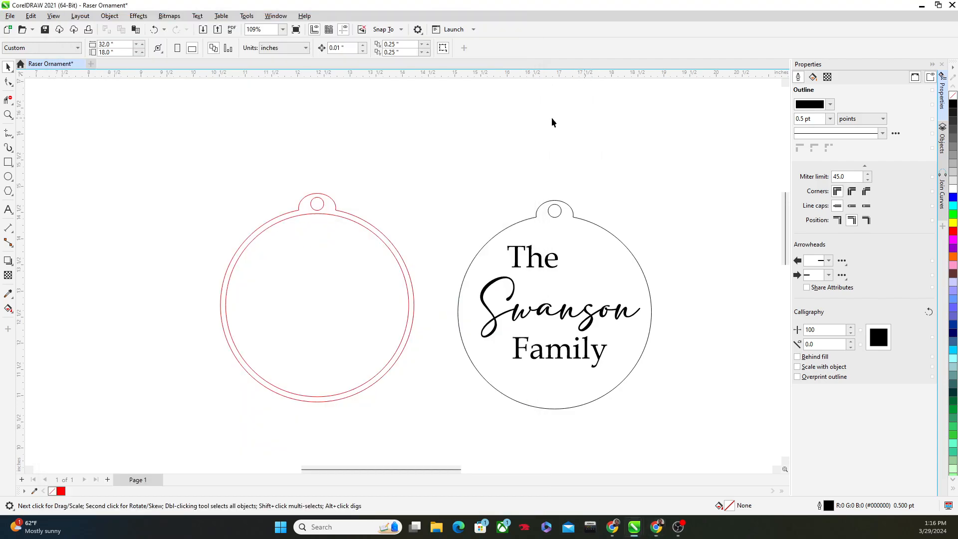
click(10, 16)
click(36, 184)
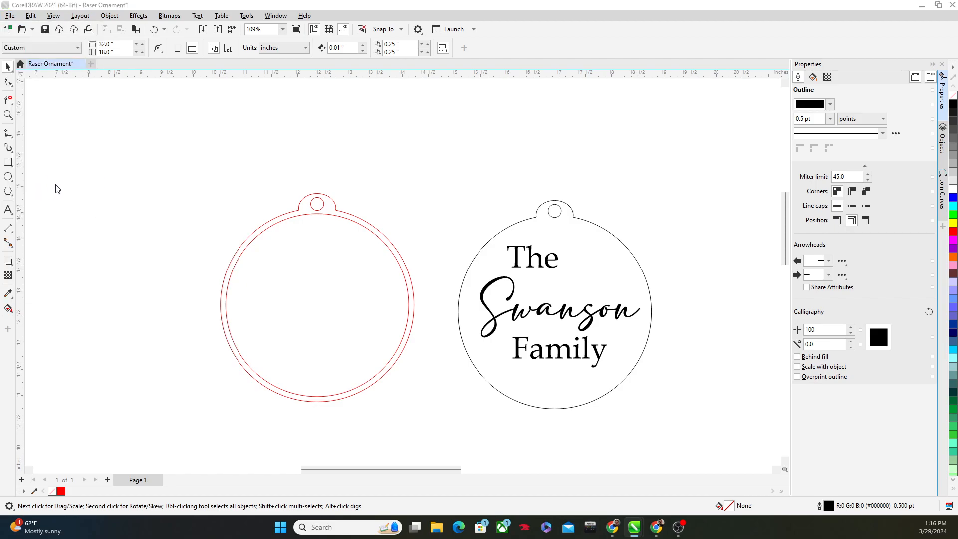
double_click(451, 196)
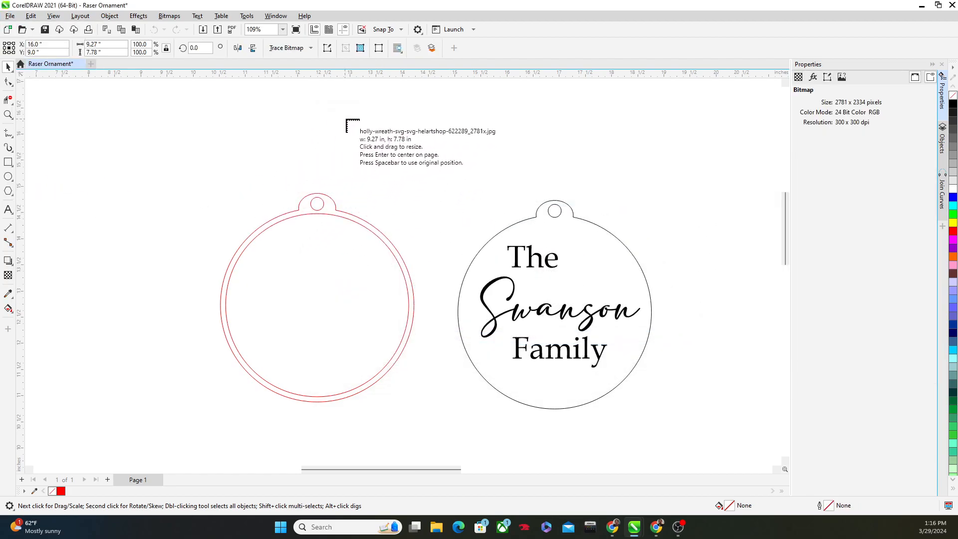
click(356, 124)
Step: Move the wreath bitmap to the empty page area below the ornaments, centred at about X 7.0, Y 5.3 in
scroll(489, 192, down, 4)
drag(531, 227, 300, 327)
scroll(310, 337, up, 4)
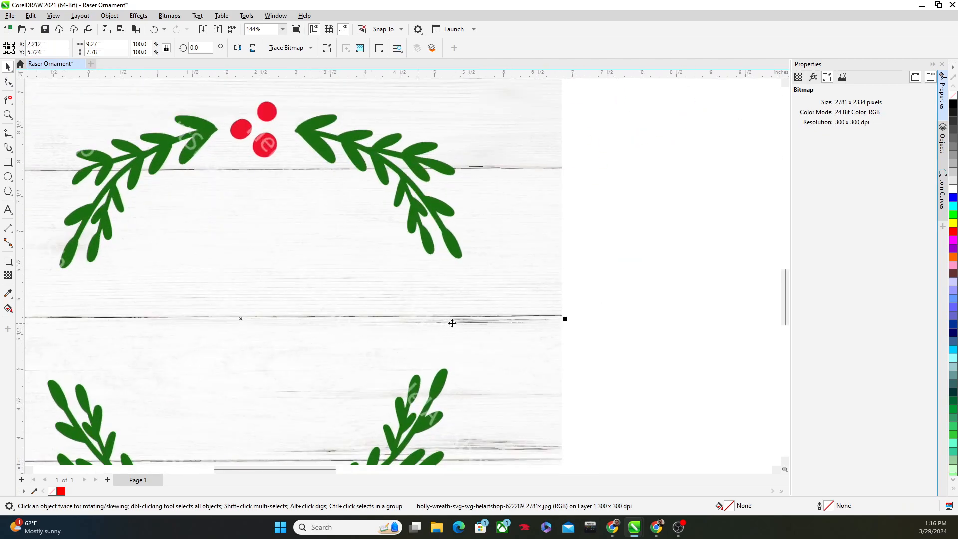
scroll(366, 317, down, 4)
drag(251, 279, 336, 286)
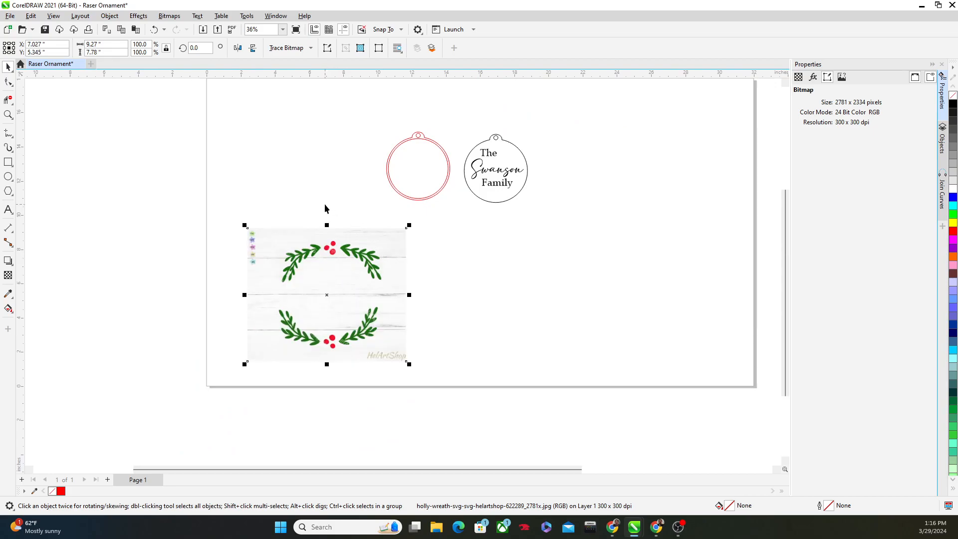
Step: Start an Outline Trace of the wreath bitmap with the Line Art preset and show the trace's color list
click(287, 48)
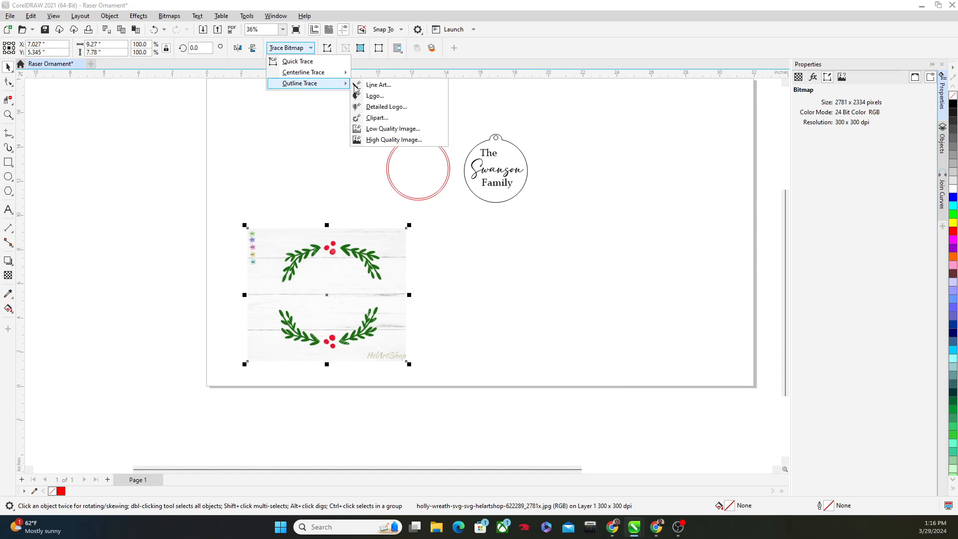
click(370, 87)
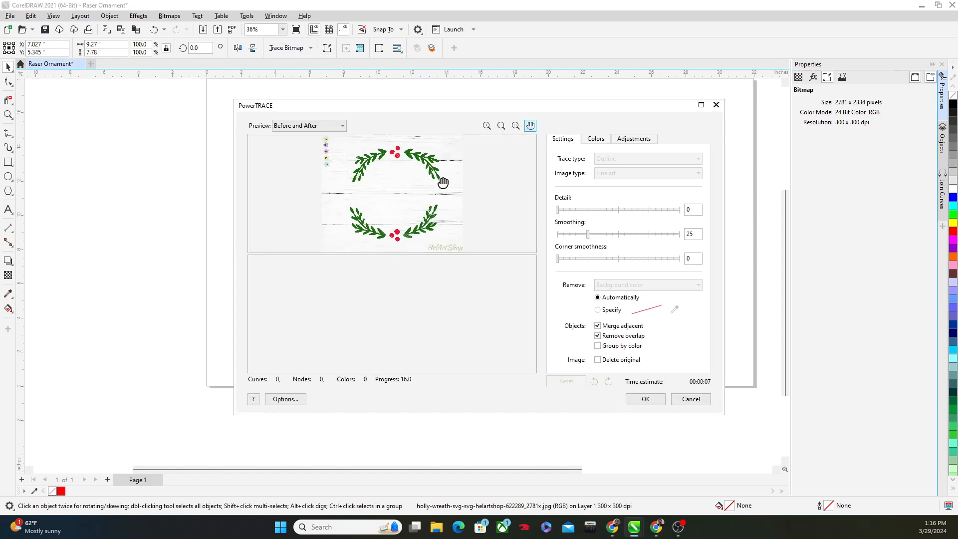
click(594, 141)
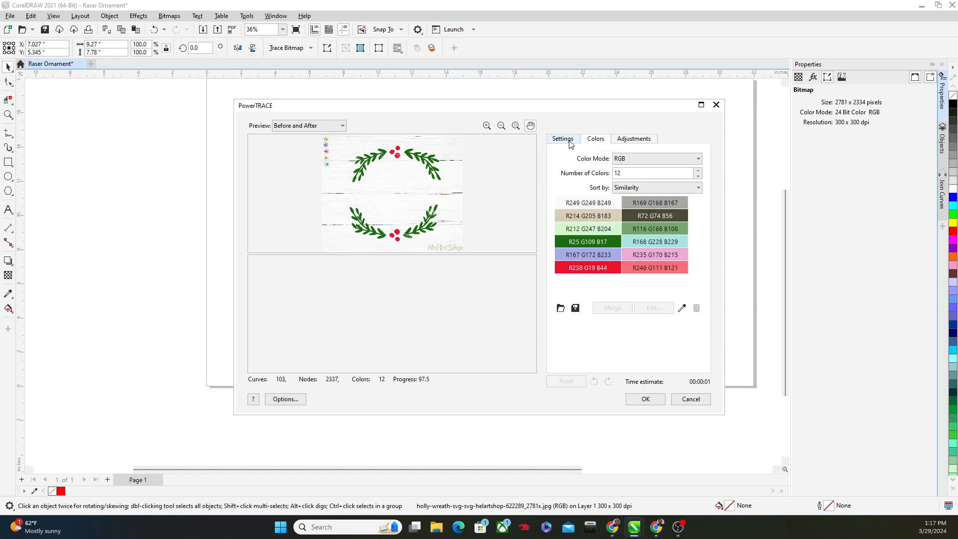
click(569, 142)
click(599, 142)
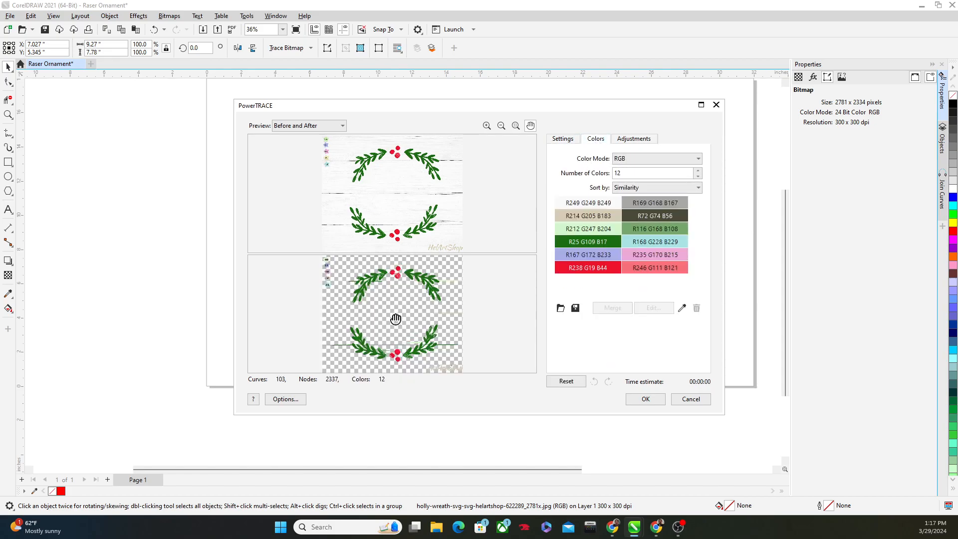
Step: Delete the gray R169 G168 B167, dark R72 G74 B56, pink R235 G170 B215 and coral R246 G111 B121 colors from the trace
click(657, 207)
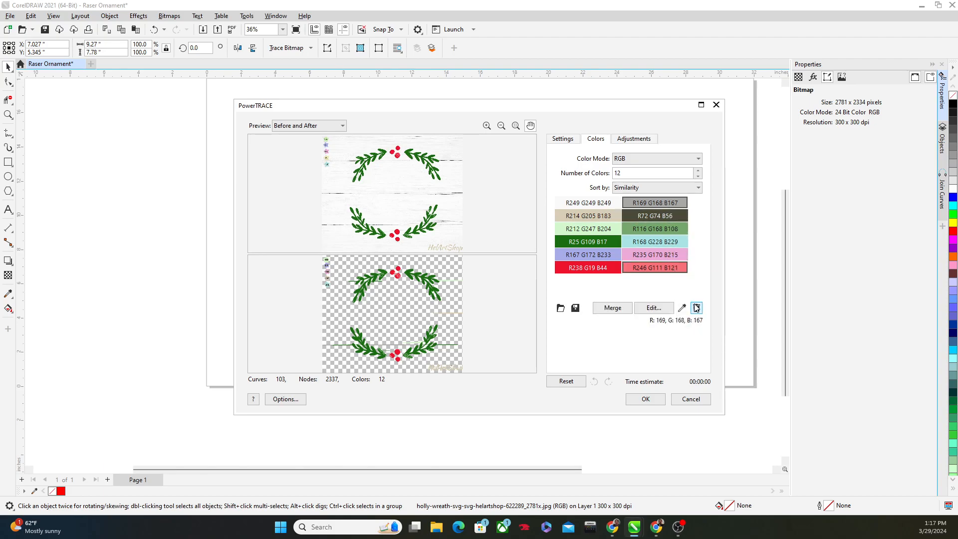
click(696, 307)
click(594, 217)
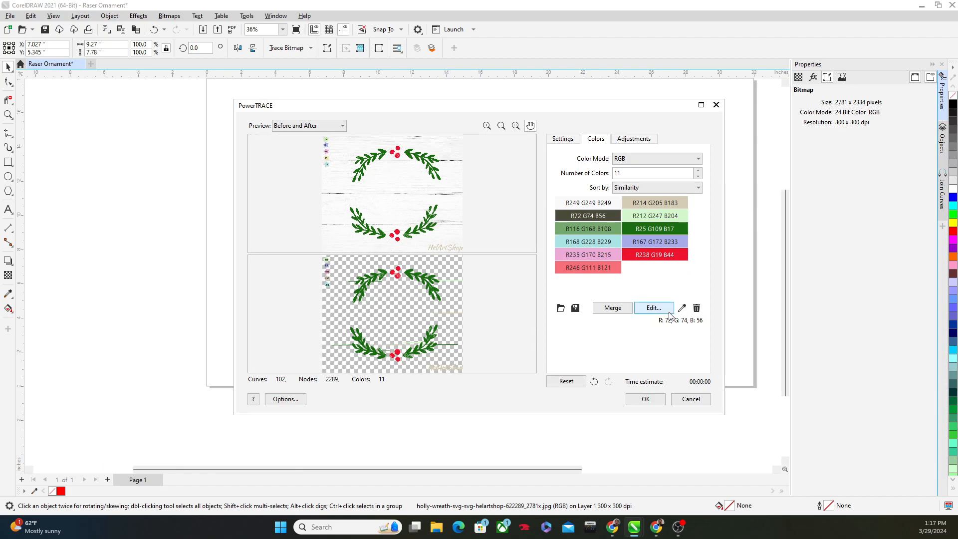
click(696, 308)
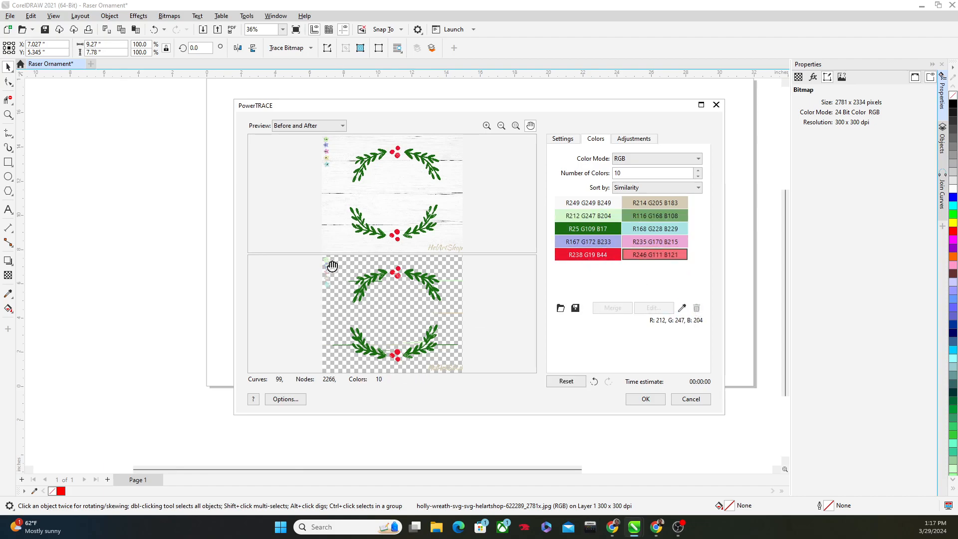
click(632, 245)
click(697, 308)
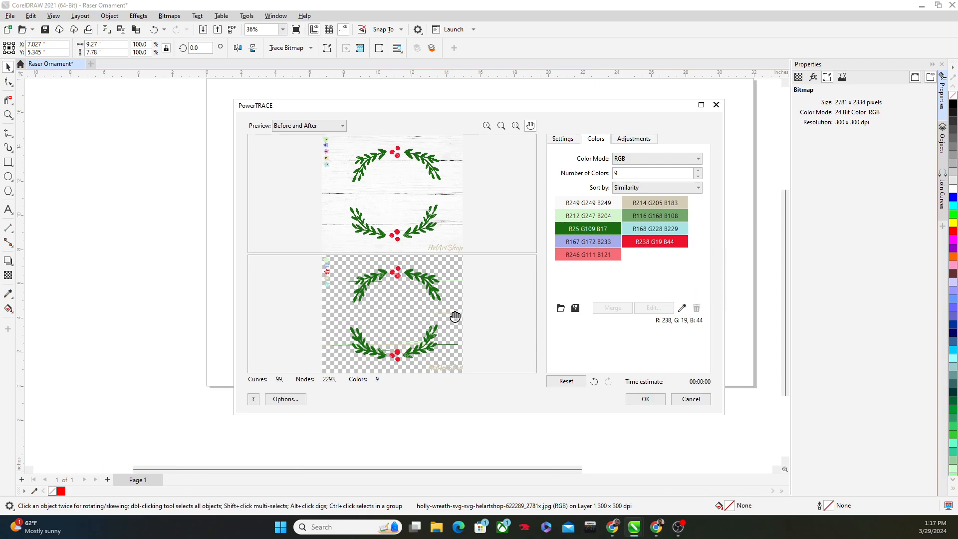
click(573, 256)
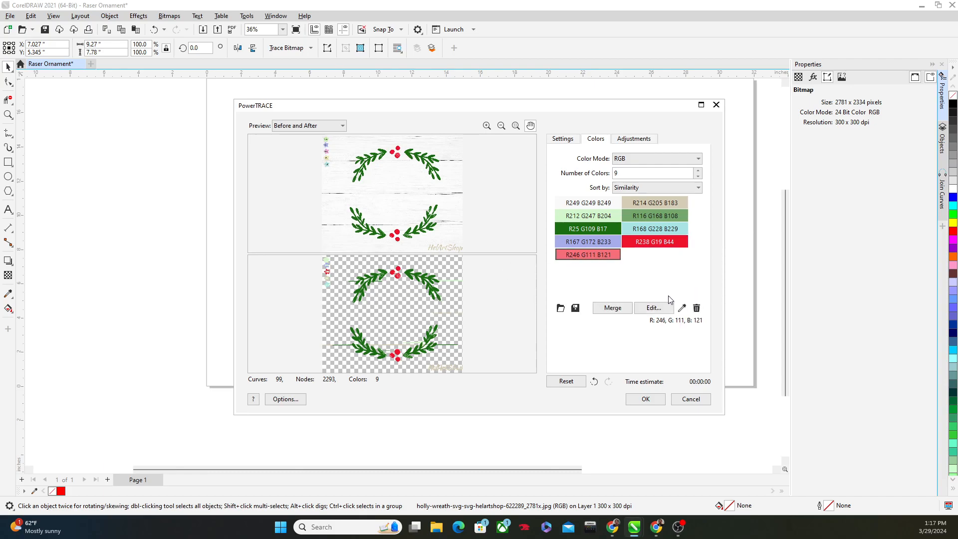
click(696, 308)
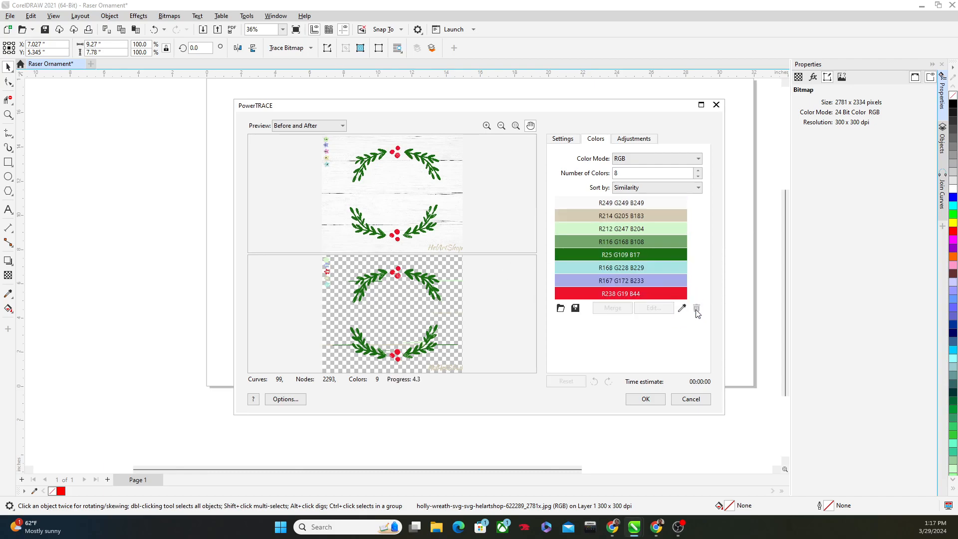
Step: Delete the lavender R167 G172 B233 and light-blue R168 G228 B229 colors from the trace
click(610, 282)
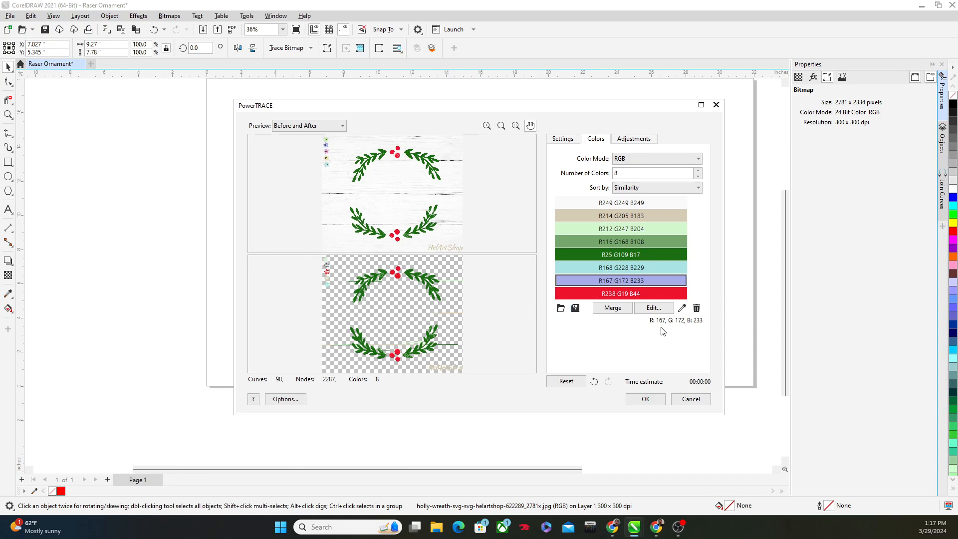
click(693, 308)
click(679, 268)
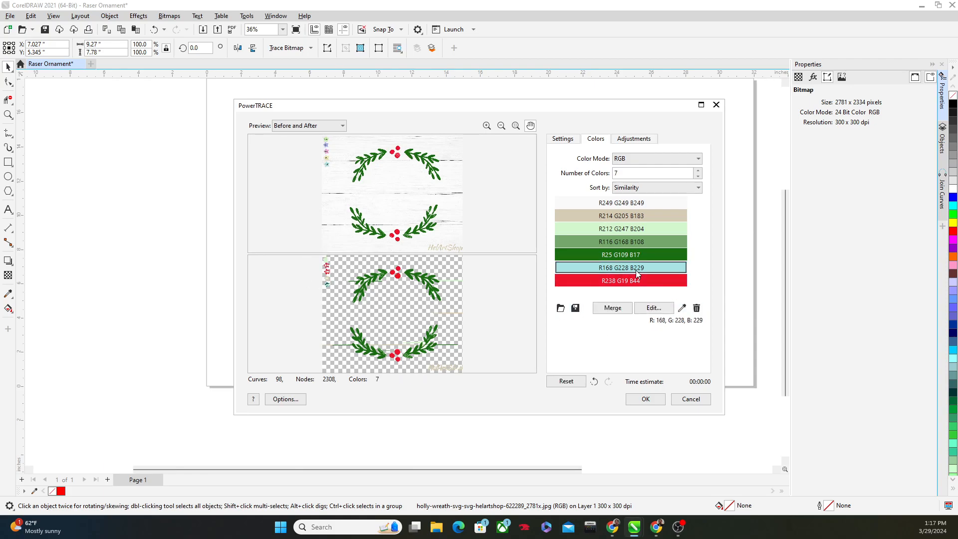
click(696, 308)
Step: Delete the medium-green R116 G168 B108, pale-green R212 G247 B204 and beige R214 G205 B183 colors from the trace
click(641, 242)
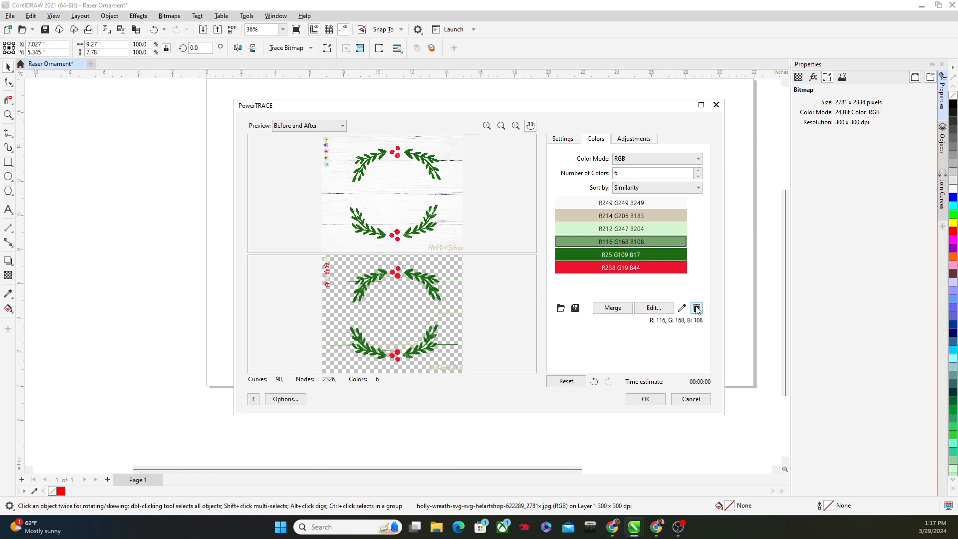
click(696, 309)
click(642, 230)
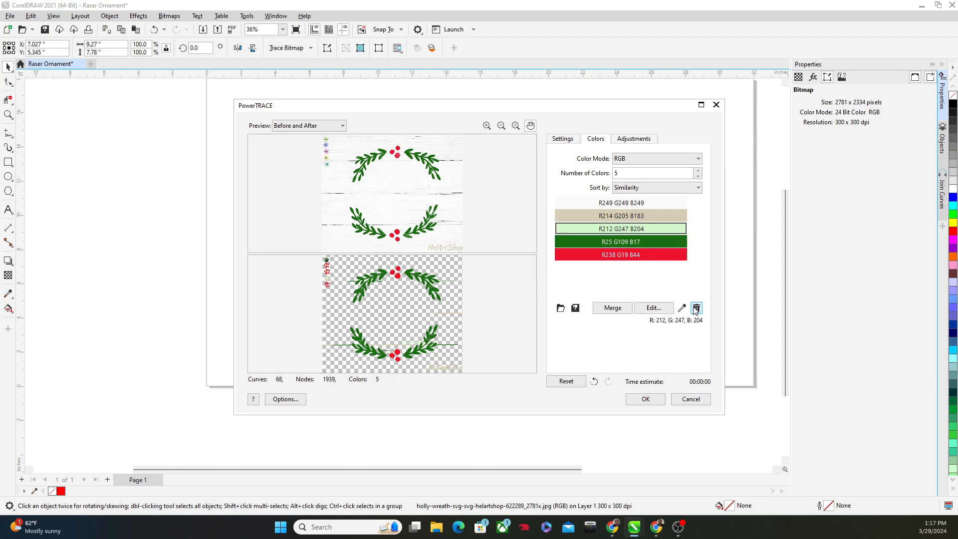
click(696, 309)
click(624, 214)
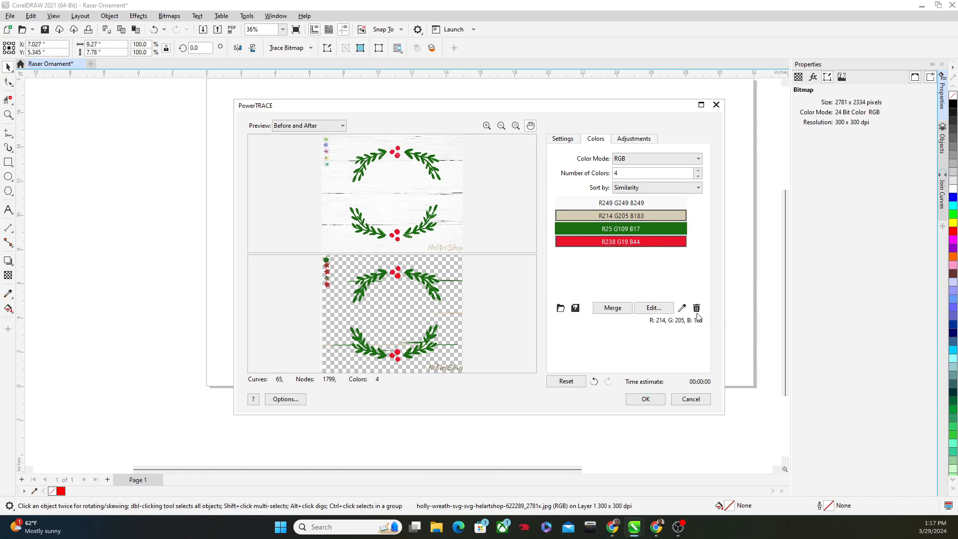
click(697, 309)
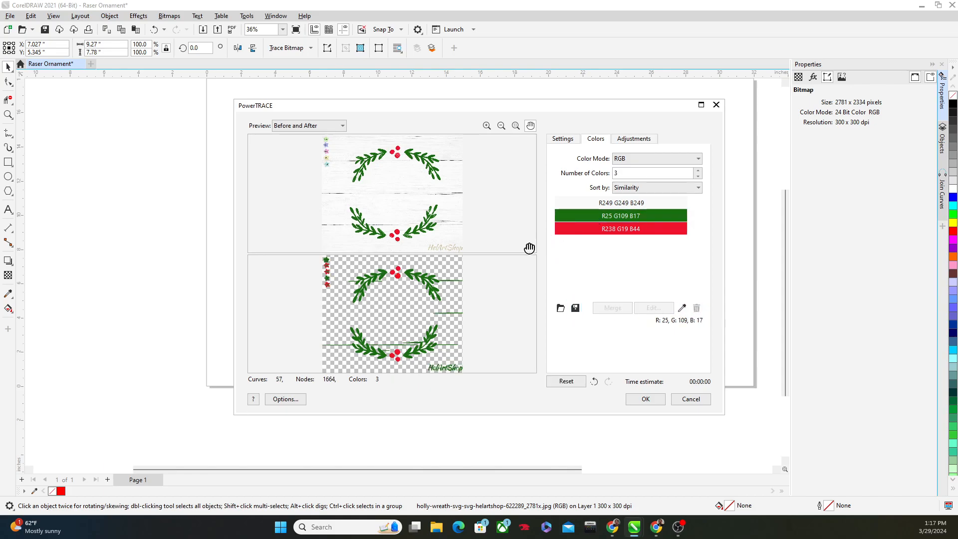
Step: Try to delete the off-white R249 G249 B249 color from the trace, and undo that deletion
right_click(595, 203)
click(404, 283)
click(620, 203)
click(697, 309)
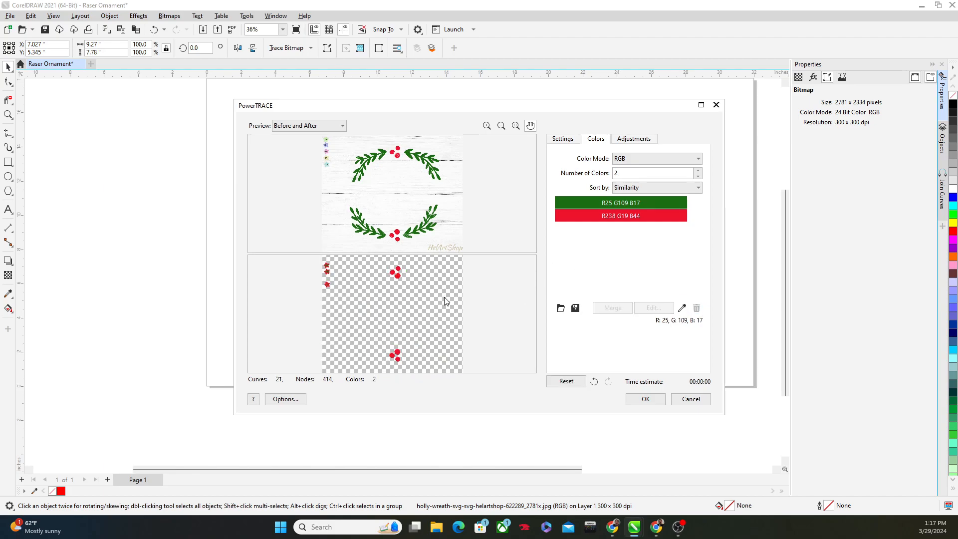
click(594, 382)
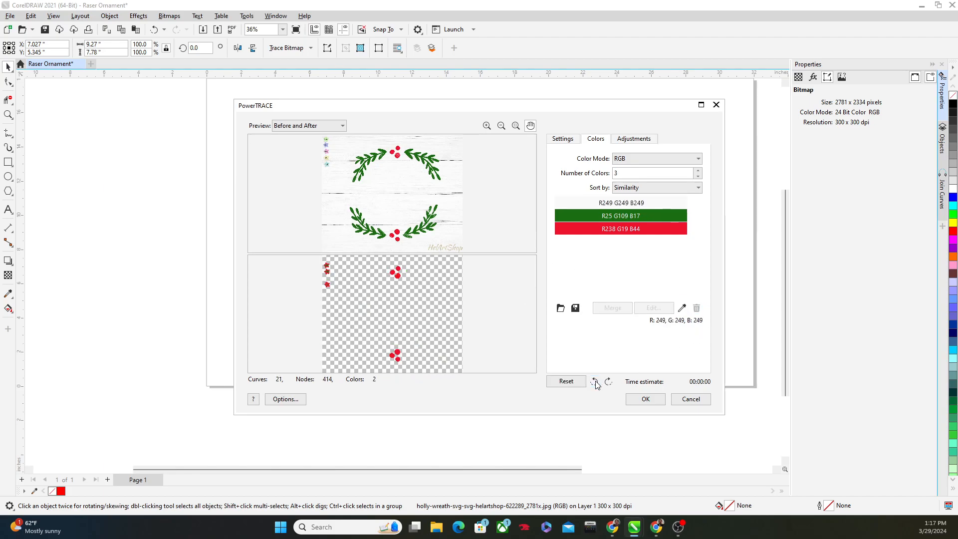
Step: Accept the three-color trace and move the traced wreath group to the right of the bitmap, centred at about X 22.6, Y 5.9 in
click(645, 400)
drag(327, 295, 593, 284)
scroll(529, 325, up, 4)
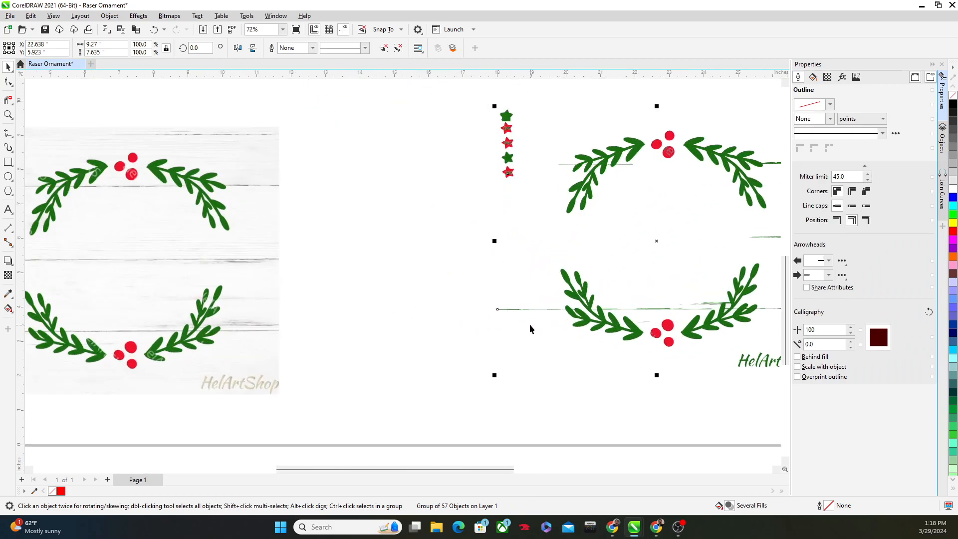
scroll(535, 304, down, 3)
scroll(531, 307, down, 2)
scroll(539, 299, up, 3)
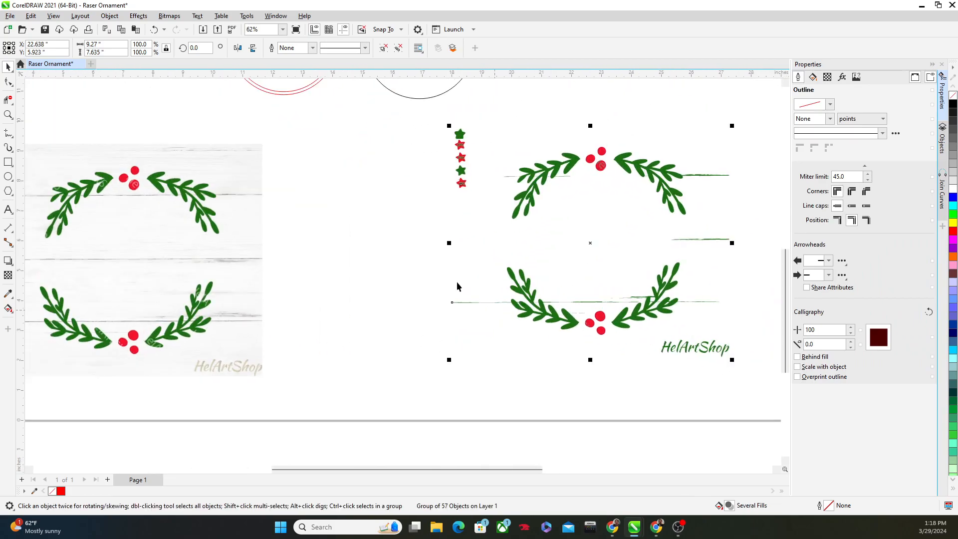
Step: Ungroup all objects in the traced wreath and move the whole trace down toward the page's lower edge
right_click(533, 298)
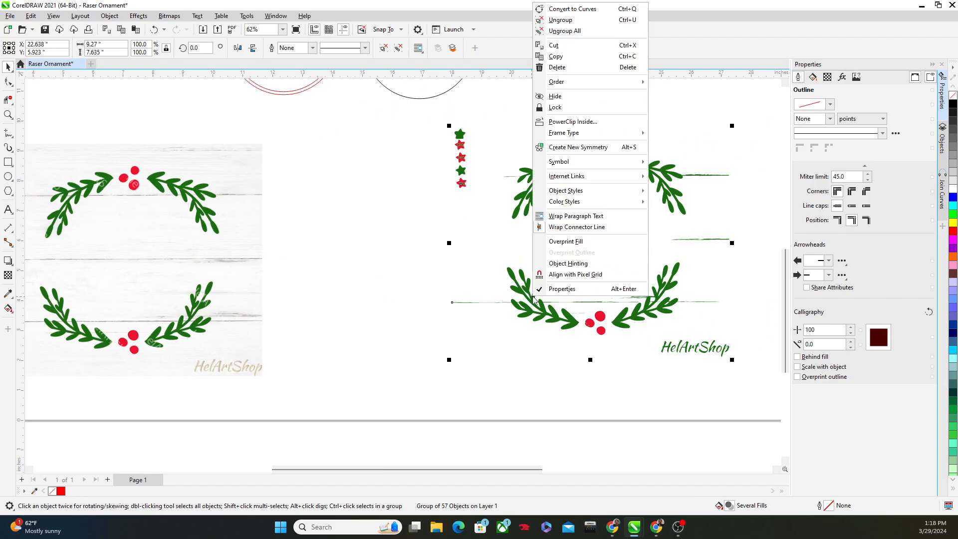
click(553, 31)
scroll(560, 260, down, 3)
drag(555, 276, 493, 373)
Step: Move the two upper branches, the upper berry cluster and a small off-white scrap up, away from the rest of the trace
click(561, 311)
drag(561, 311, 618, 244)
drag(492, 301, 511, 241)
scroll(500, 298, up, 1)
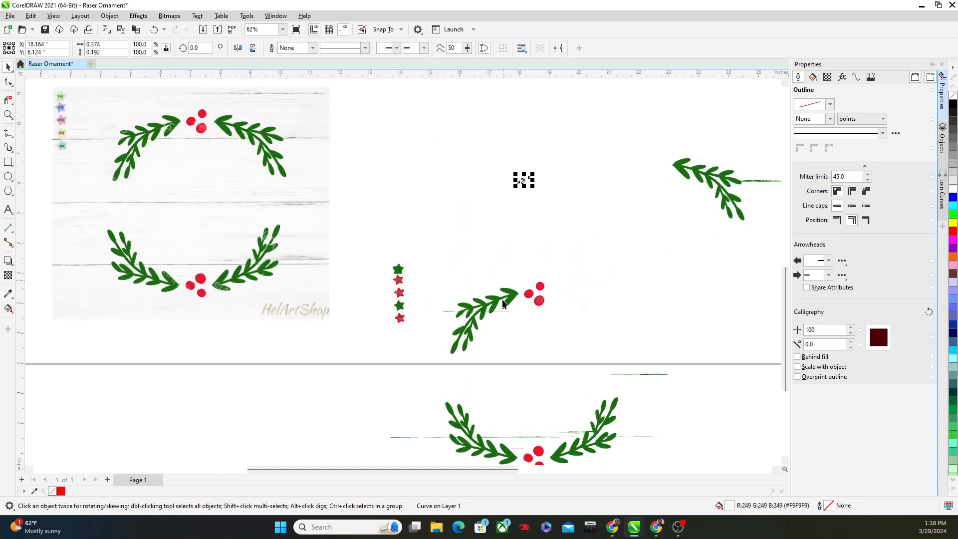
drag(505, 303, 610, 180)
click(528, 293)
drag(560, 323, 652, 159)
scroll(652, 159, up, 3)
scroll(654, 193, up, 5)
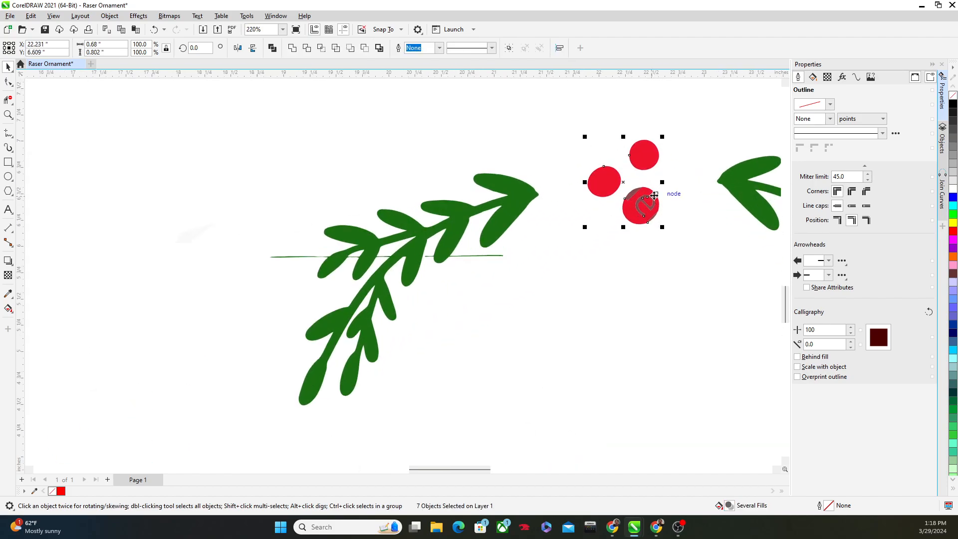
scroll(662, 214, down, 8)
drag(661, 248, 455, 227)
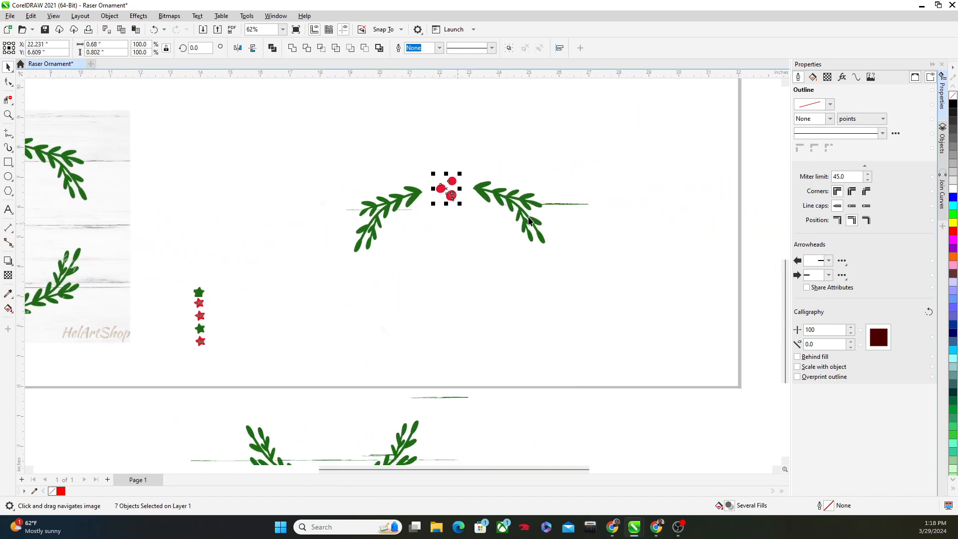
Step: Remove the fill from the upper branches and berries and give them a hairline outline
click(579, 204)
scroll(553, 223, down, 3)
drag(399, 171, 633, 271)
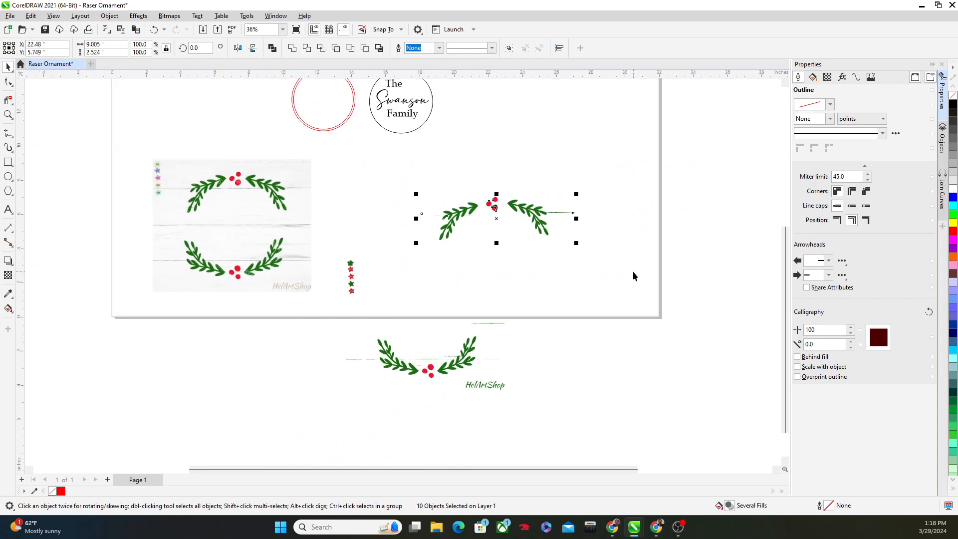
click(815, 78)
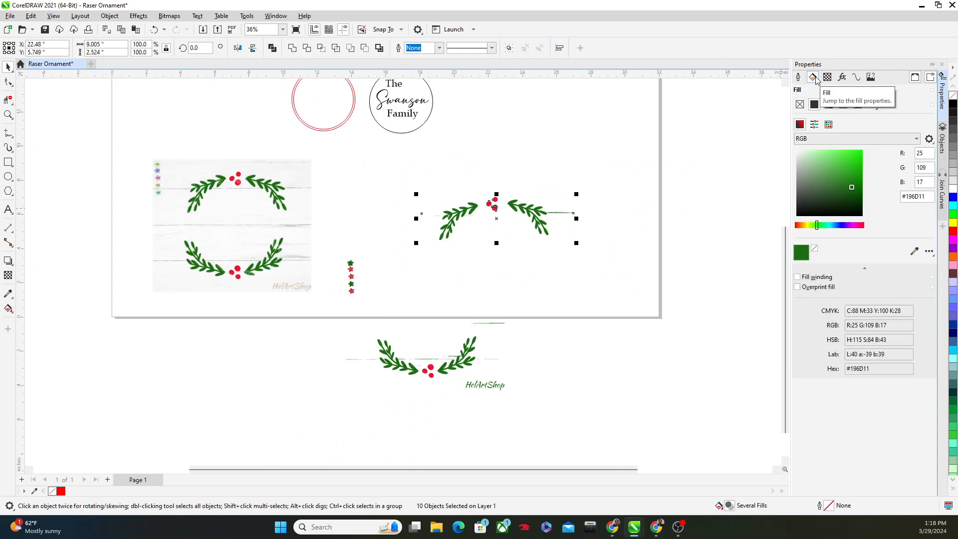
click(800, 104)
click(818, 118)
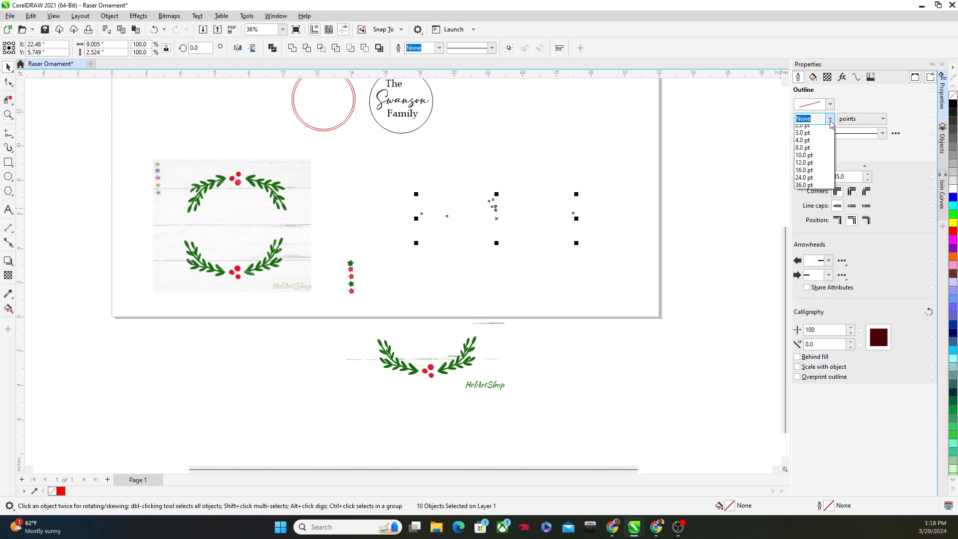
click(828, 133)
Step: Delete the stray letter shape and inner line segments from the lowest upper-cluster berry with virtual segment deletion, undoing the last wrong cut
scroll(556, 212, up, 5)
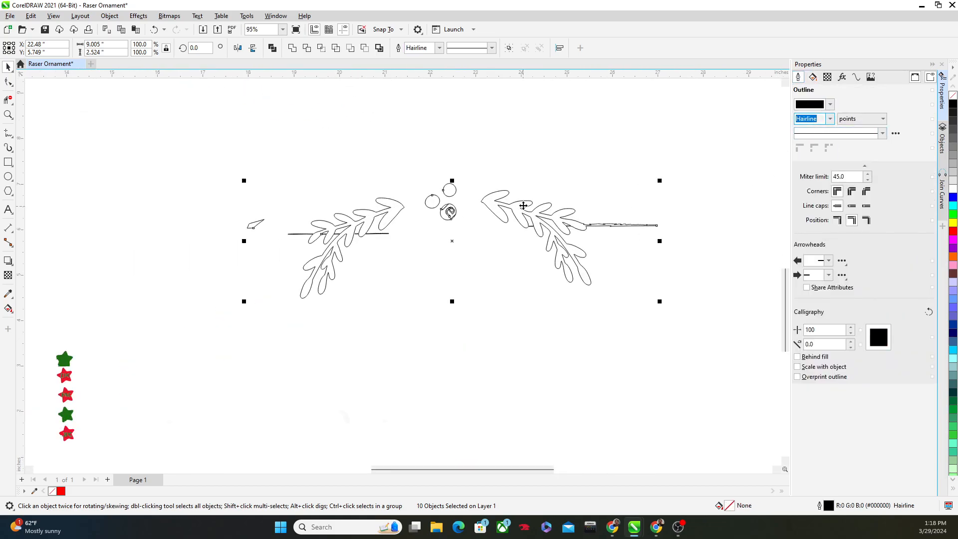
scroll(672, 263, up, 3)
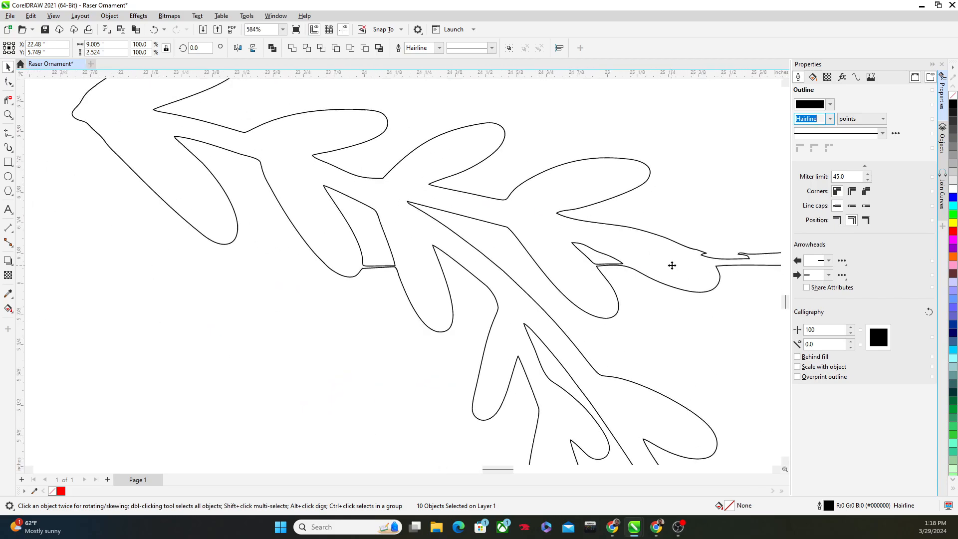
scroll(675, 263, down, 2)
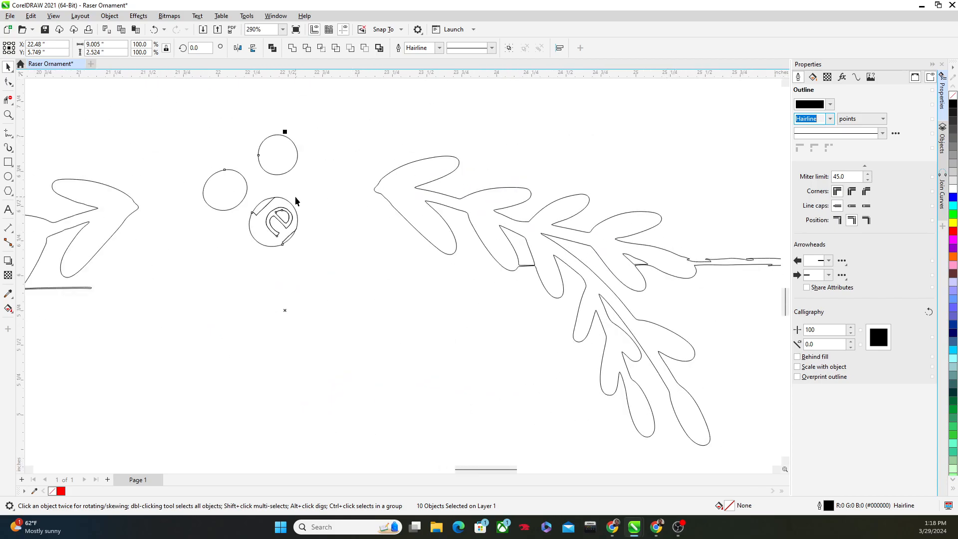
click(9, 100)
scroll(293, 175, up, 4)
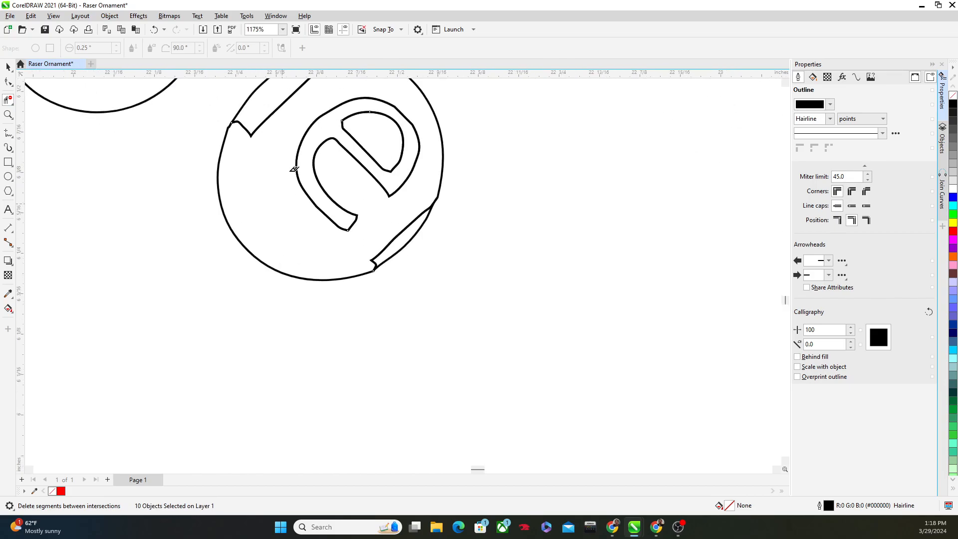
drag(267, 119, 330, 180)
drag(288, 144, 326, 189)
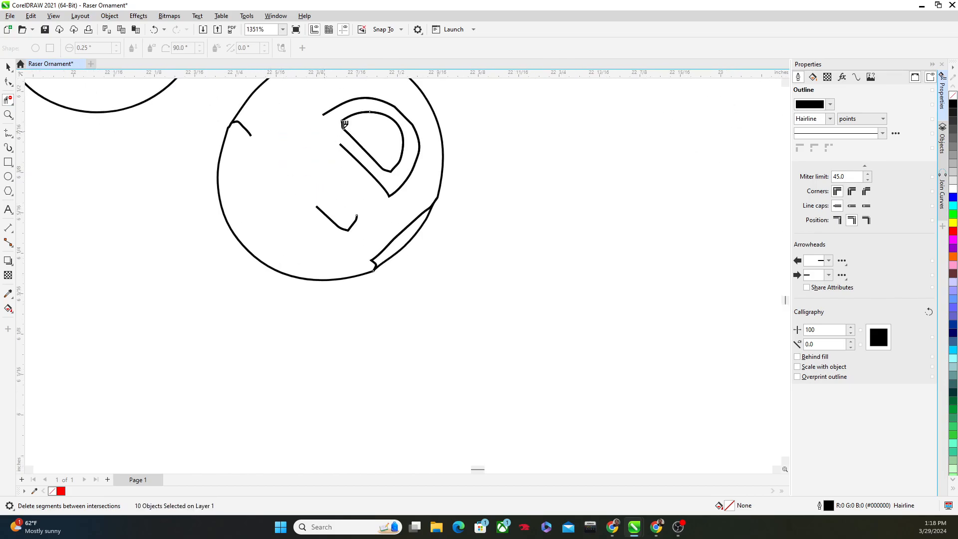
drag(339, 116, 404, 183)
drag(336, 95, 379, 123)
drag(399, 129, 428, 150)
drag(404, 215, 360, 251)
drag(255, 121, 237, 139)
key(ctrl+z)
Step: Trim the four leftover line stubs inside the lowest berry so only its round outline remains
scroll(249, 125, up, 3)
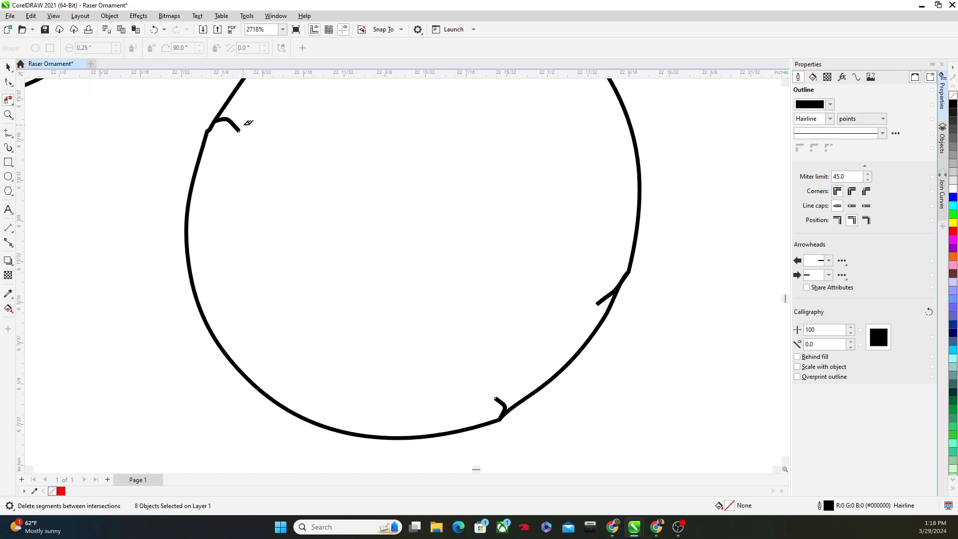
drag(228, 115, 233, 137)
scroll(333, 209, down, 3)
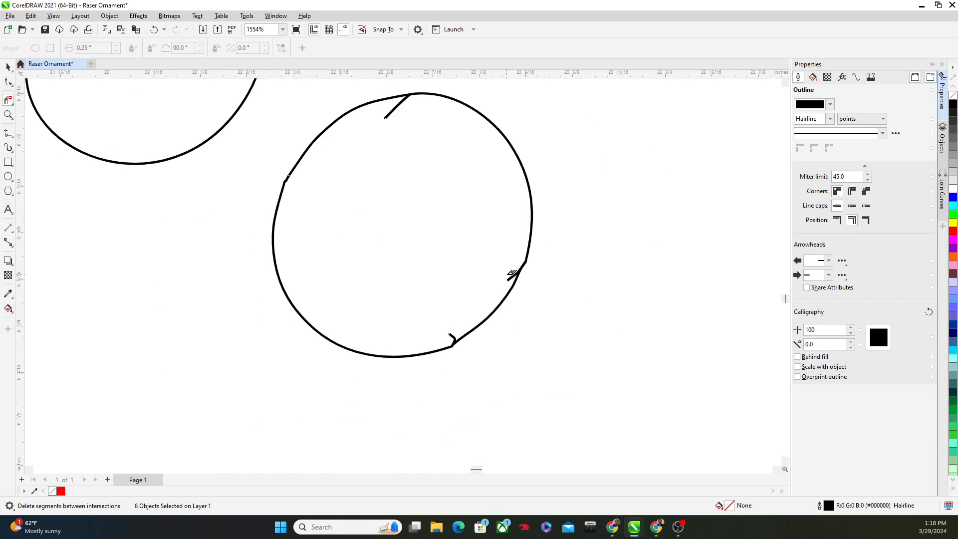
click(516, 275)
click(394, 105)
click(452, 337)
scroll(451, 331, down, 3)
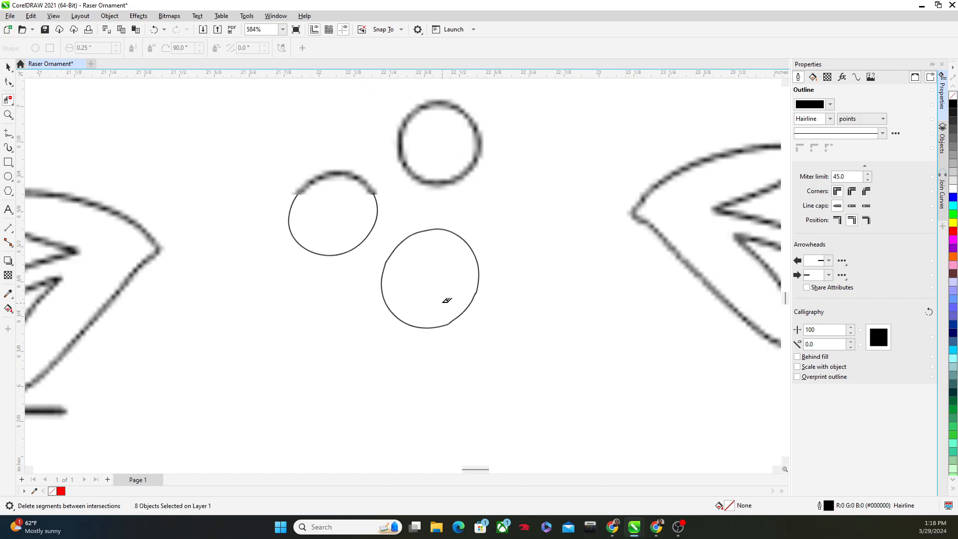
Step: Draw a 3-point curve about 0.032 in wide to close the upper left branch's leftmost leaf where the stray horizontal line joins it
scroll(526, 164, down, 4)
scroll(313, 277, up, 3)
scroll(351, 274, up, 2)
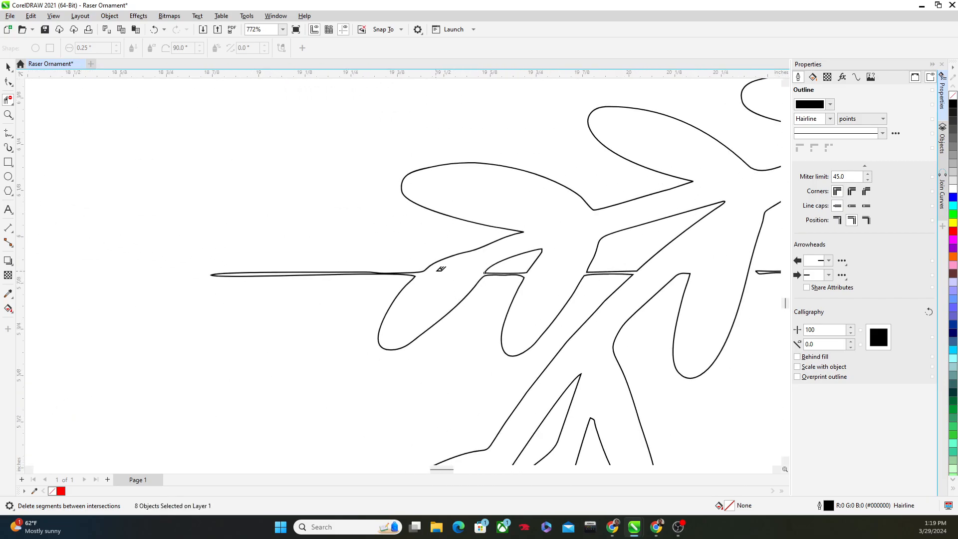
click(13, 139)
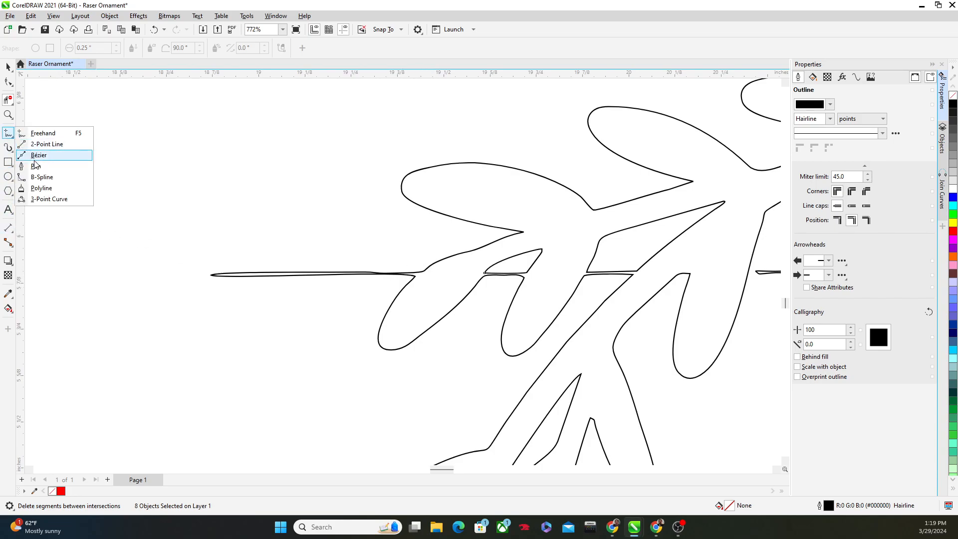
click(49, 198)
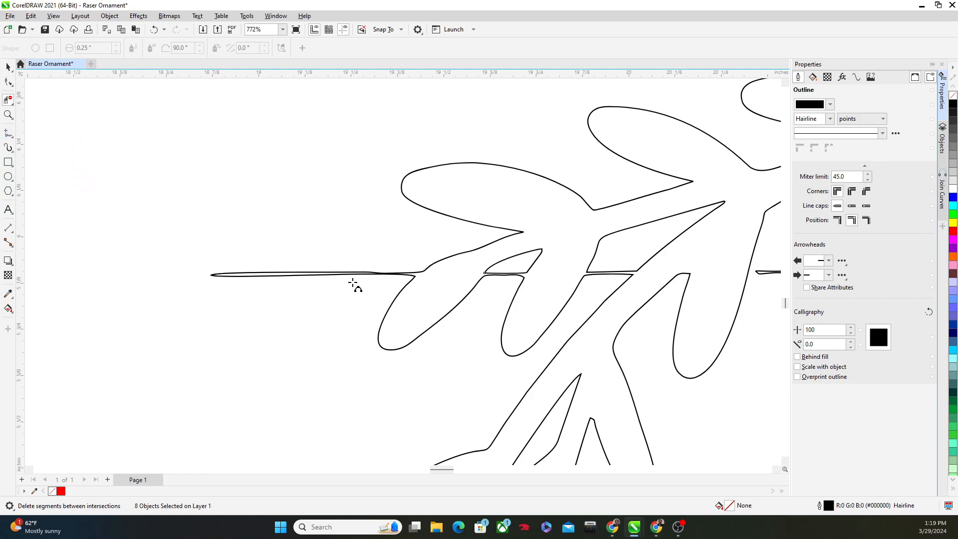
scroll(424, 271, up, 3)
mouse_move(436, 259)
mouse_down()
mouse_move(406, 280)
mouse_move(413, 274)
mouse_up()
click(413, 274)
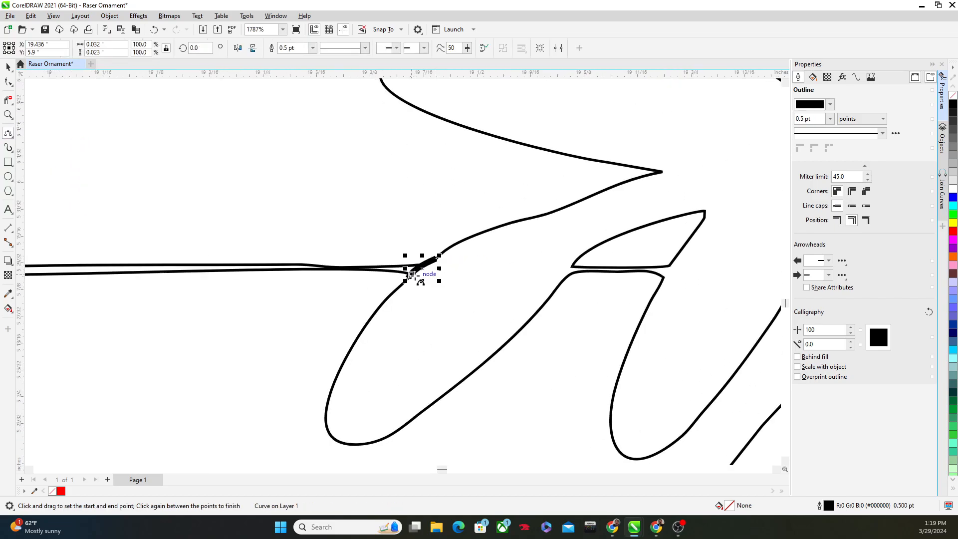
scroll(225, 275, down, 3)
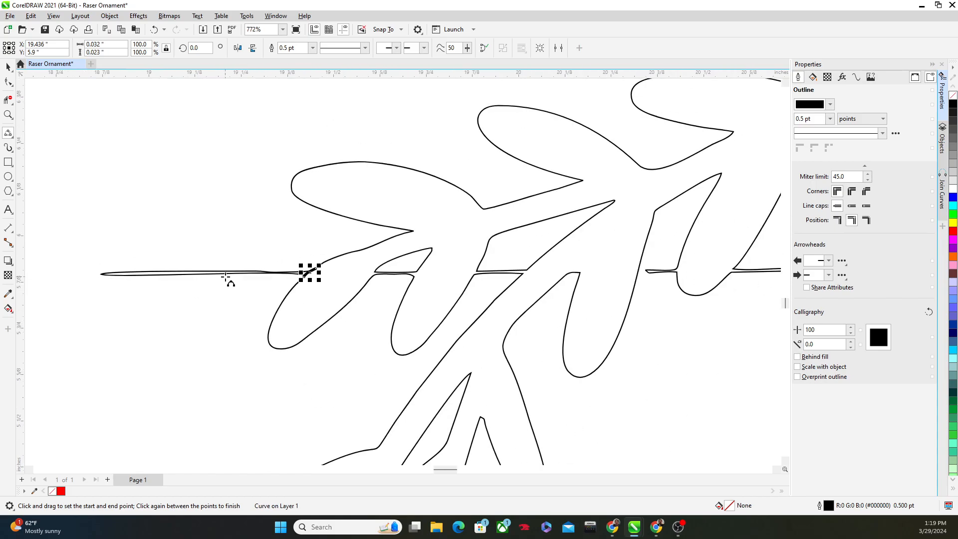
Step: Delete the stray horizontal line sticking out past the left branch's leftmost leaf with virtual segment deletion
click(6, 101)
drag(199, 203, 215, 305)
scroll(219, 299, down, 3)
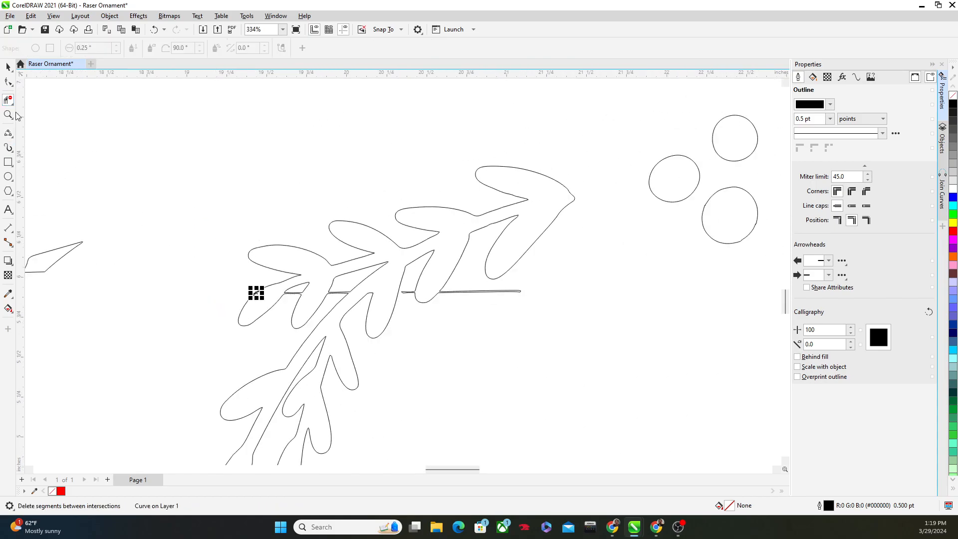
Step: Draw 3-point curves about 0.015 in wide across both ends of the first narrow stray band between the left branch's lower leaves
click(9, 135)
scroll(332, 336, up, 8)
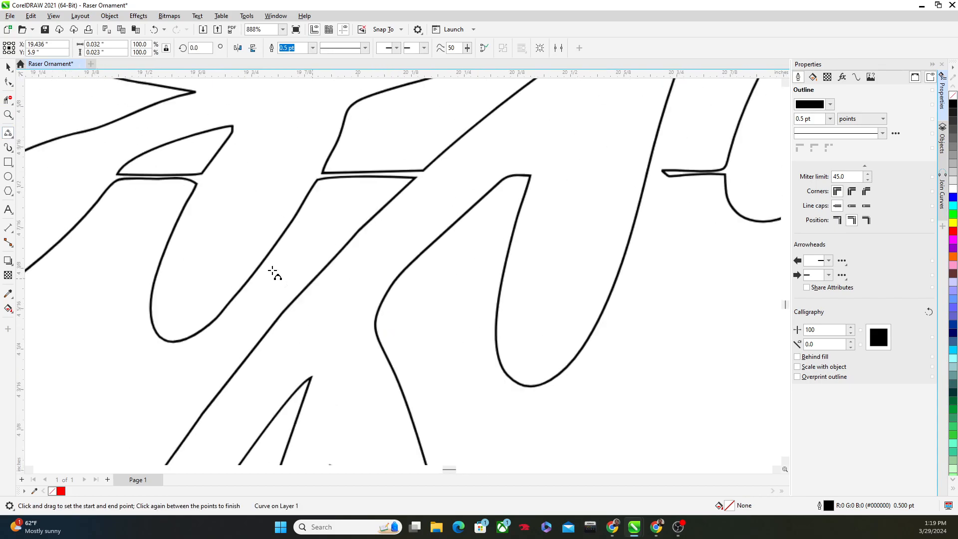
scroll(138, 228, up, 1)
drag(120, 179, 77, 243)
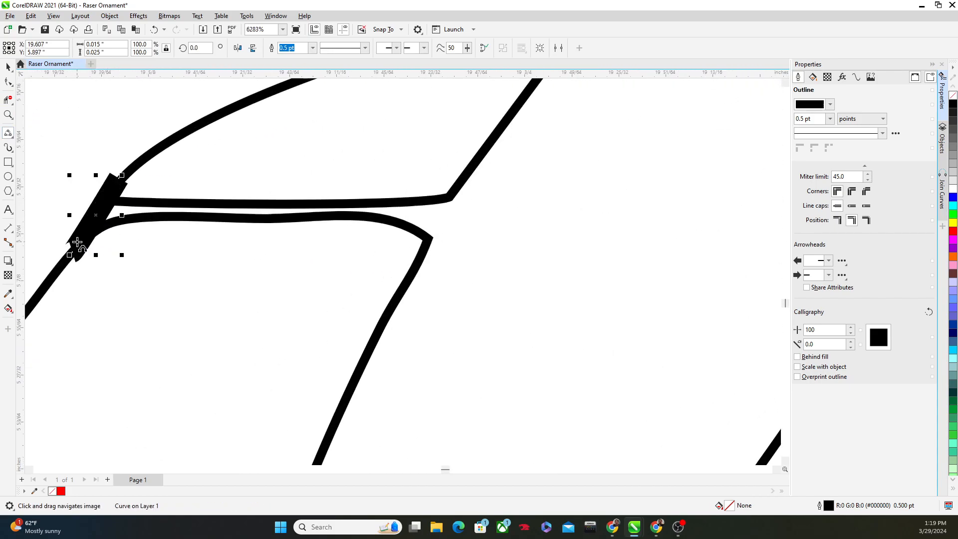
drag(458, 185, 417, 265)
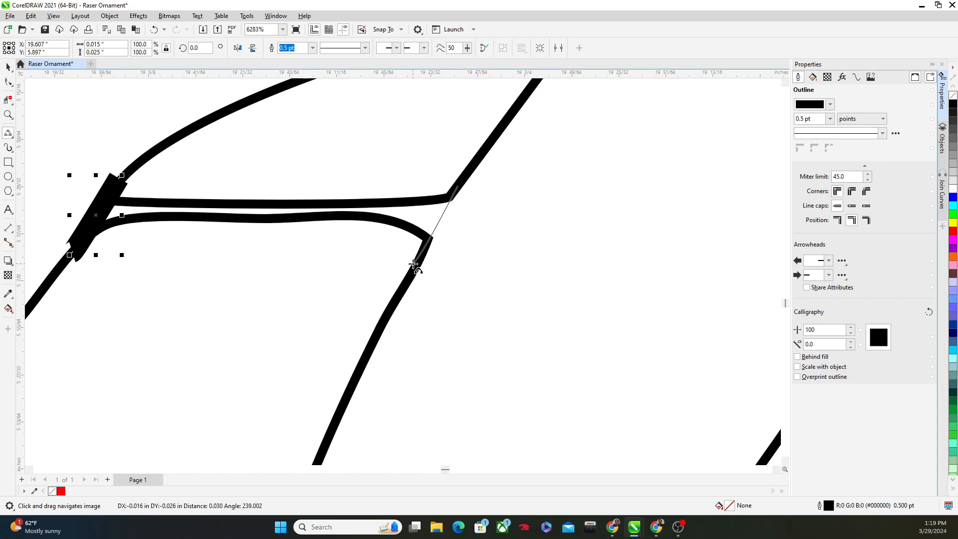
scroll(475, 284, down, 2)
Step: Draw 3-point curves across both ends of the next stray band, between the left branch's second lower leaf and its stem
scroll(615, 304, up, 1)
drag(616, 304, 349, 252)
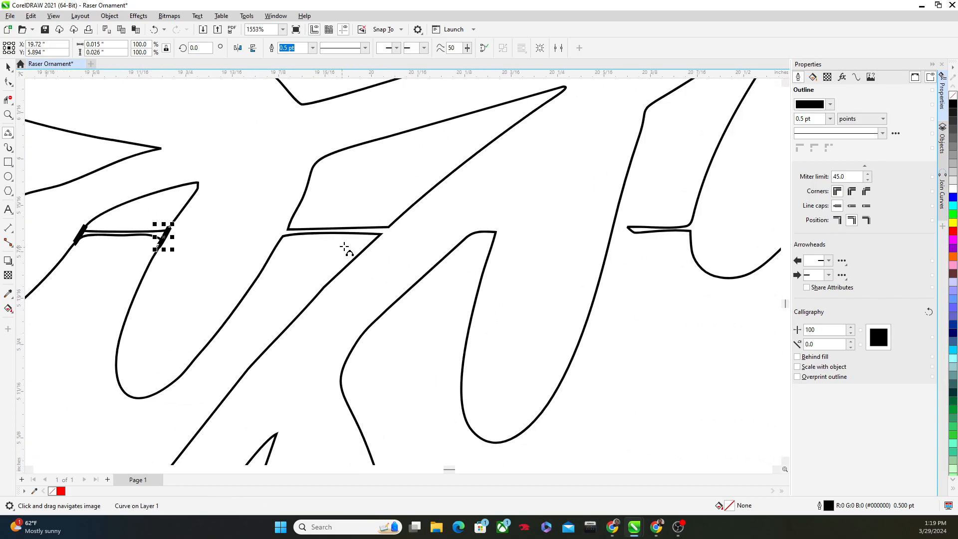
scroll(374, 246, down, 1)
drag(393, 223, 365, 248)
drag(312, 224, 295, 253)
Step: Bridge both sides of the left branch's small lower leaf with 3-point curves about 0.057 in and 0.014 in tall at the stray line
mouse_move(618, 214)
mouse_down()
mouse_move(615, 251)
mouse_move(616, 230)
mouse_up()
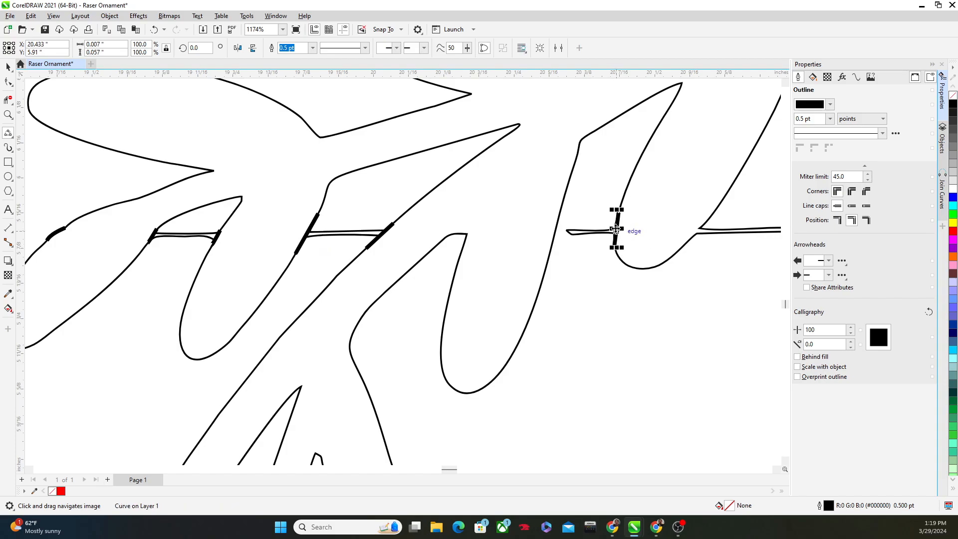
scroll(700, 229, up, 4)
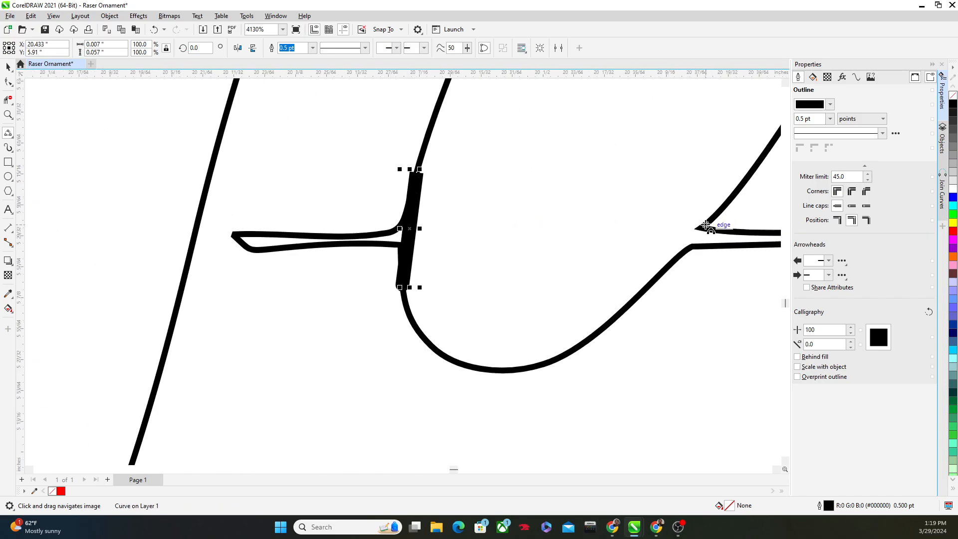
mouse_move(700, 227)
mouse_down()
mouse_move(684, 256)
mouse_move(691, 241)
mouse_up()
scroll(686, 241, down, 5)
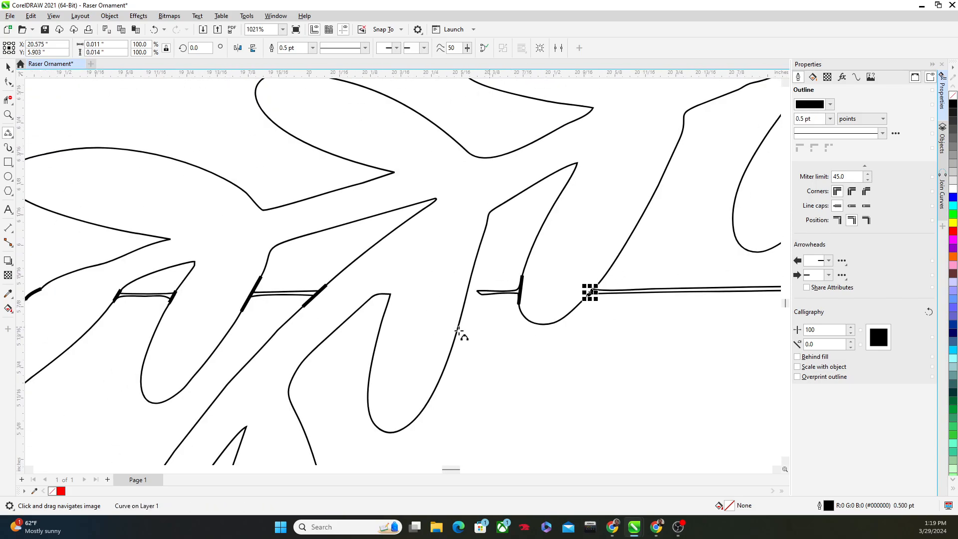
scroll(380, 371, down, 3)
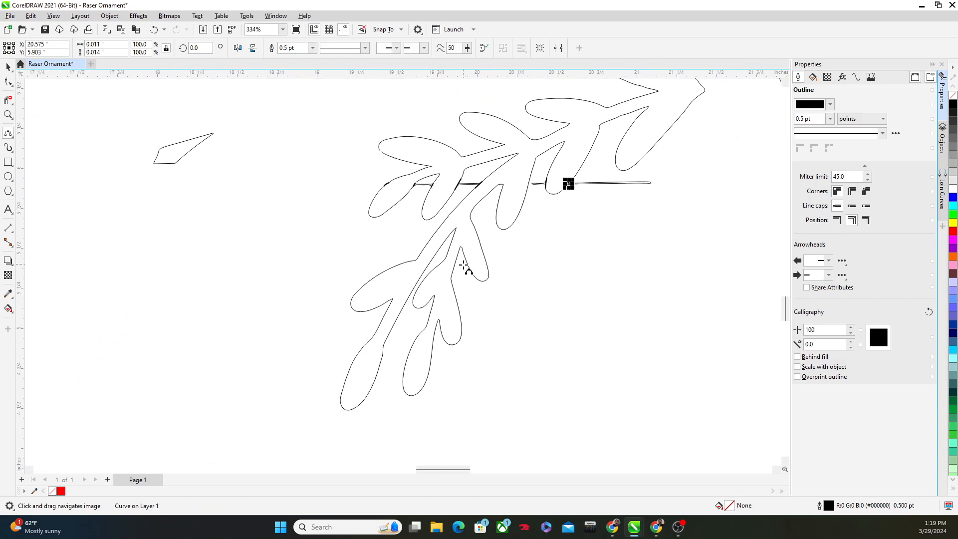
Step: Draw 3-point curves across both ends of the stray band between the upper right branch's inner lower leaves
scroll(320, 374, down, 2)
scroll(471, 271, up, 1)
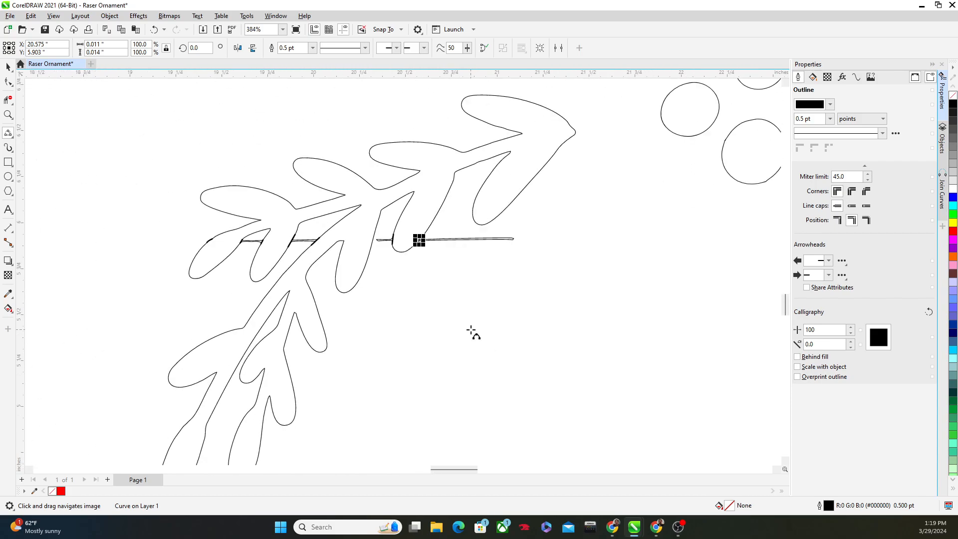
scroll(235, 267, down, 3)
scroll(447, 276, up, 6)
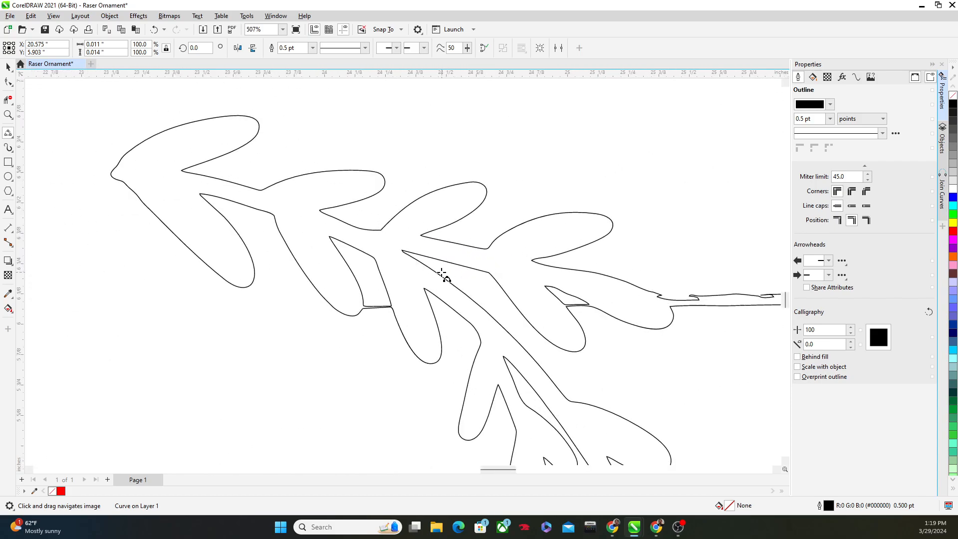
scroll(232, 342, up, 5)
drag(219, 313, 196, 391)
click(213, 357)
scroll(517, 351, down, 1)
scroll(517, 350, up, 2)
drag(512, 308, 538, 370)
Step: Draw 3-point curves, about 0.049 by 0.031 in and 0.028 by 0.03 in, across both ends of the stray band beside the right branch's outermost leaf
scroll(537, 370, down, 10)
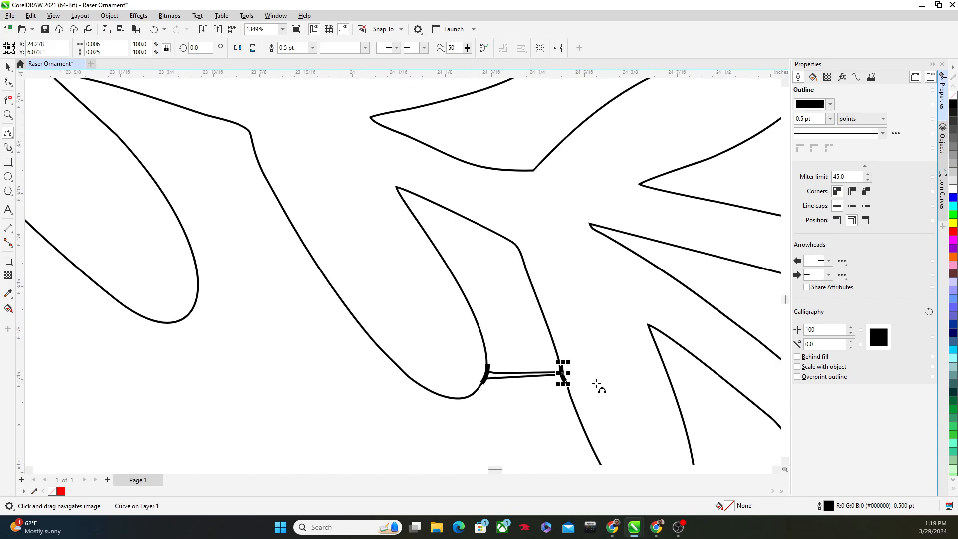
scroll(591, 320, up, 7)
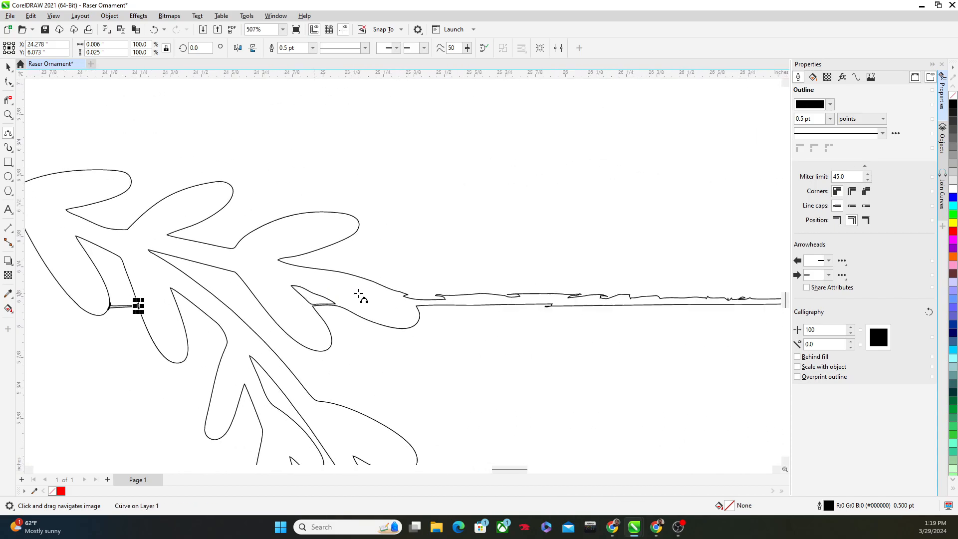
drag(151, 293, 204, 313)
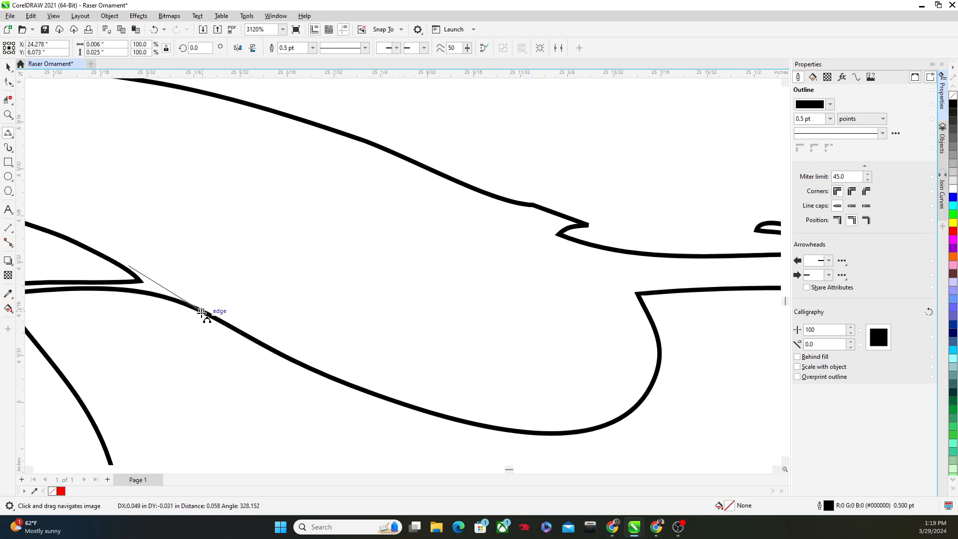
scroll(162, 309, down, 3)
scroll(247, 282, up, 4)
click(269, 308)
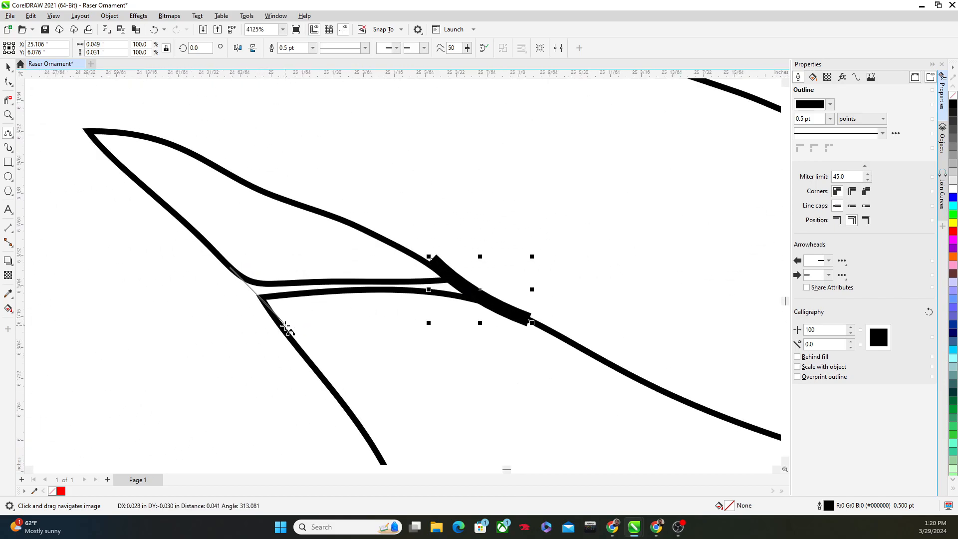
scroll(424, 272, down, 7)
scroll(379, 310, up, 5)
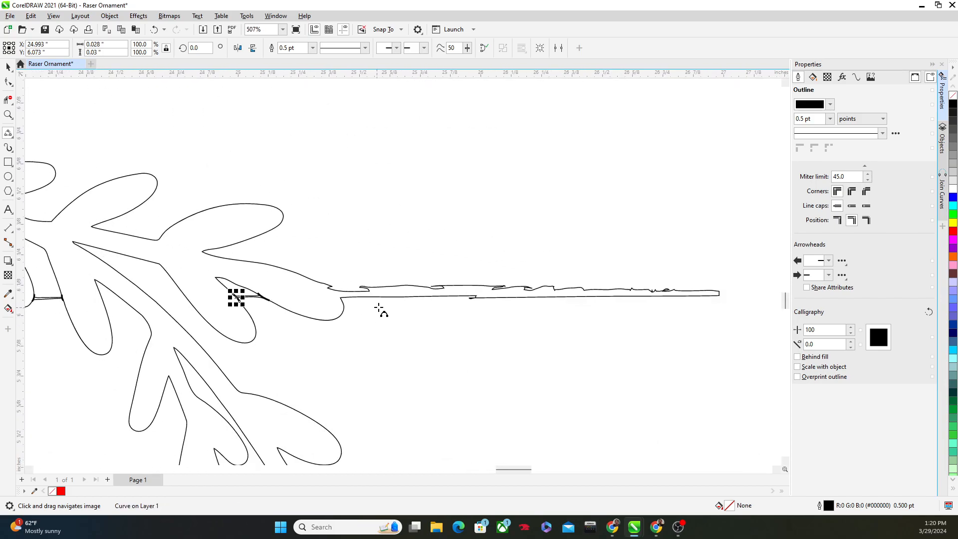
Step: Bridge the right branch's outermost leaf with a 3-point curve about 0.151 by 0.113 in and delete the attached stray strip segments
click(292, 248)
drag(462, 374, 424, 327)
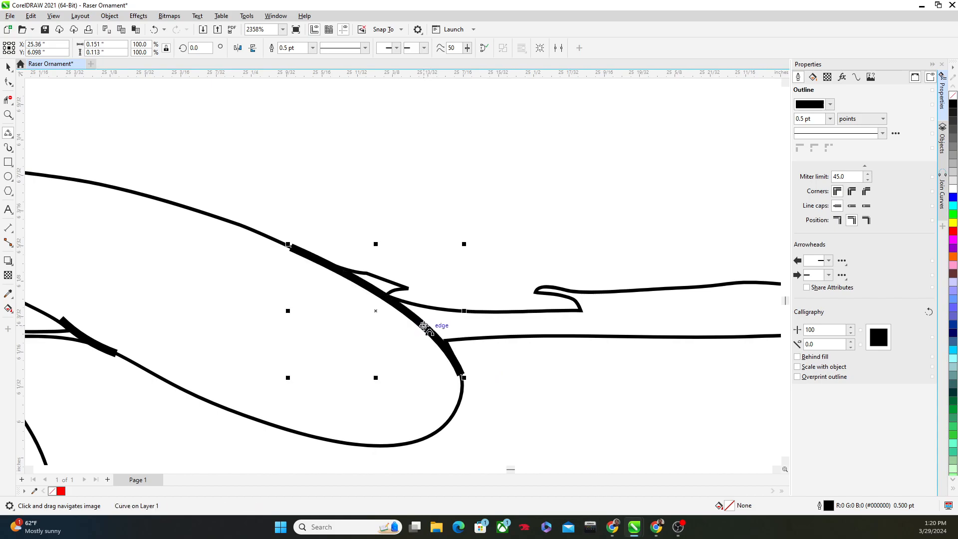
click(8, 99)
scroll(677, 366, down, 5)
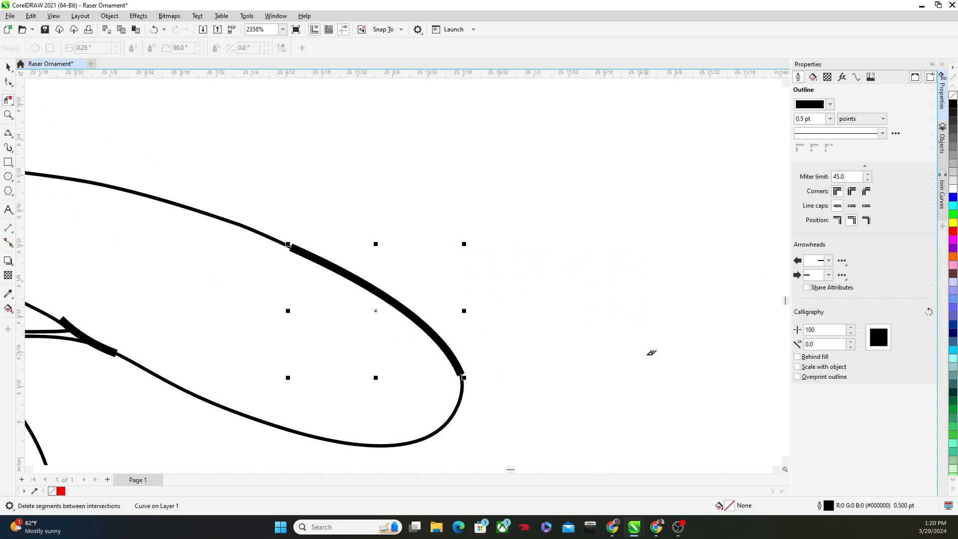
Step: Try to delete the stray band between the right branch's two outermost lower leaves with Virtual Segment Delete
scroll(401, 360, up, 4)
click(365, 322)
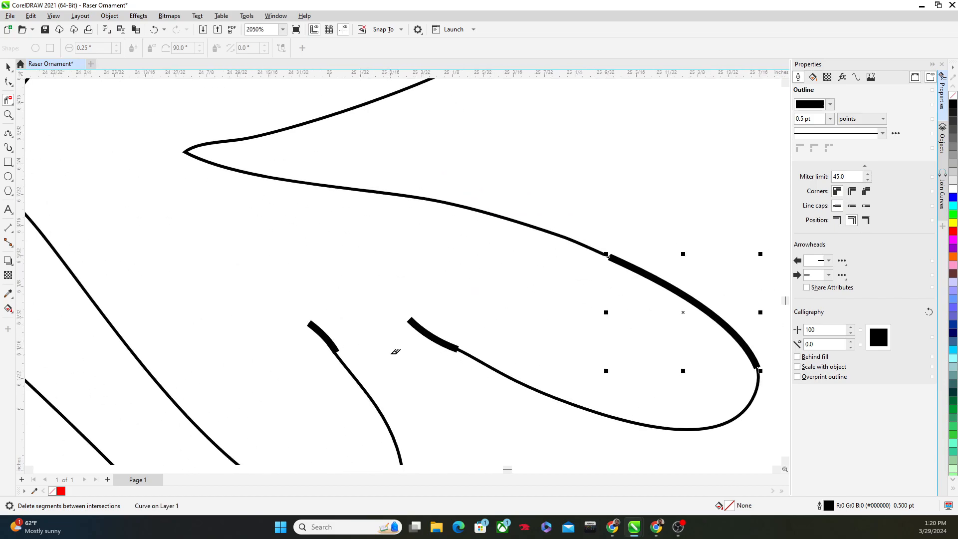
scroll(395, 352, down, 1)
key(ctrl+z)
scroll(385, 346, up, 6)
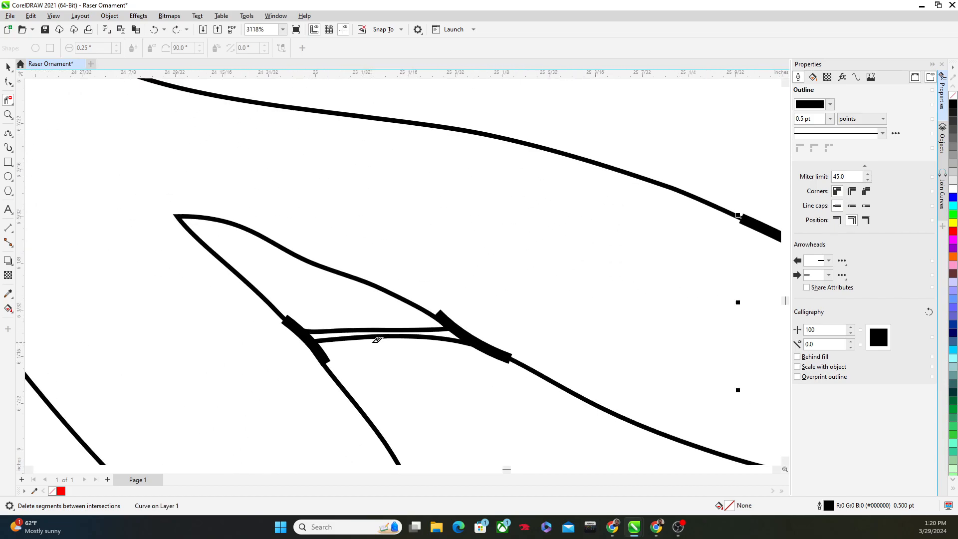
scroll(348, 351, down, 3)
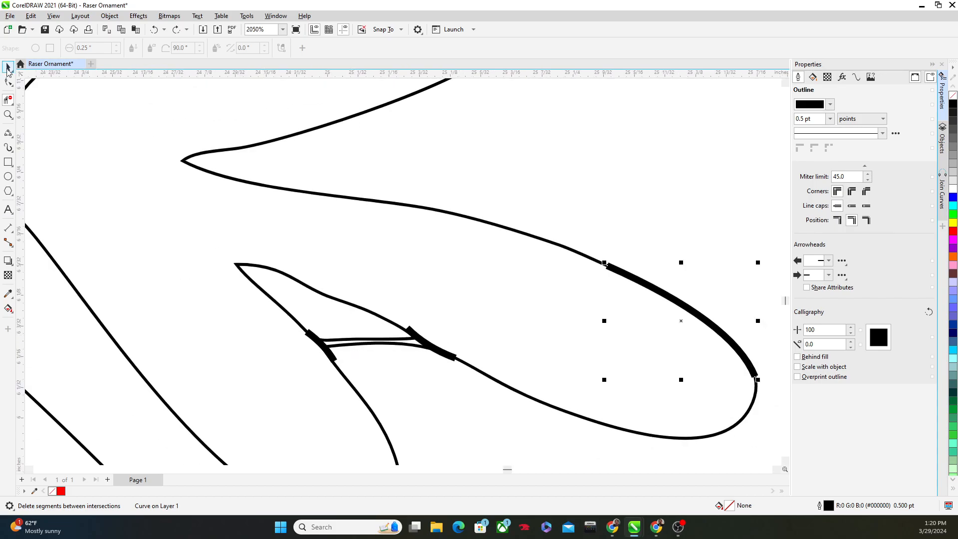
Step: Delete the two short bridging curves at the stray band between the right branch's outermost lower leaves
click(8, 68)
click(306, 331)
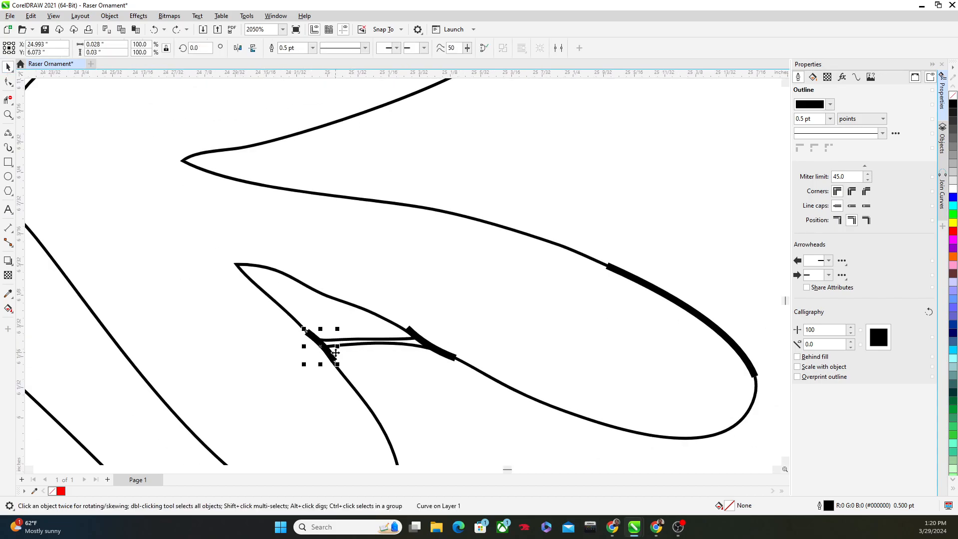
key(Delete)
click(419, 340)
key(Delete)
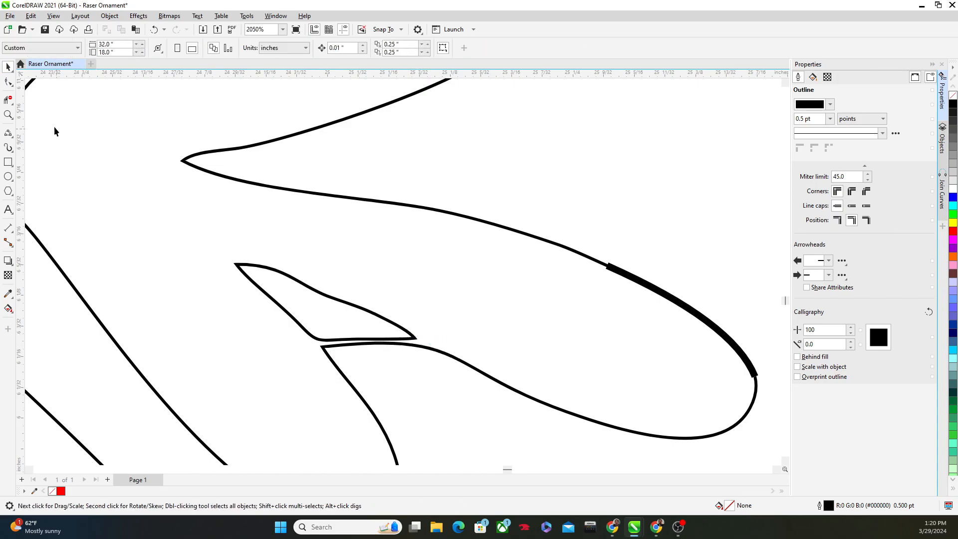
Step: Draw longer 3-point curves across both ends of the band between the right branch's outermost lower leaves, the outer one about 0.093 by 0.051 in
click(8, 134)
drag(388, 319, 478, 370)
click(439, 351)
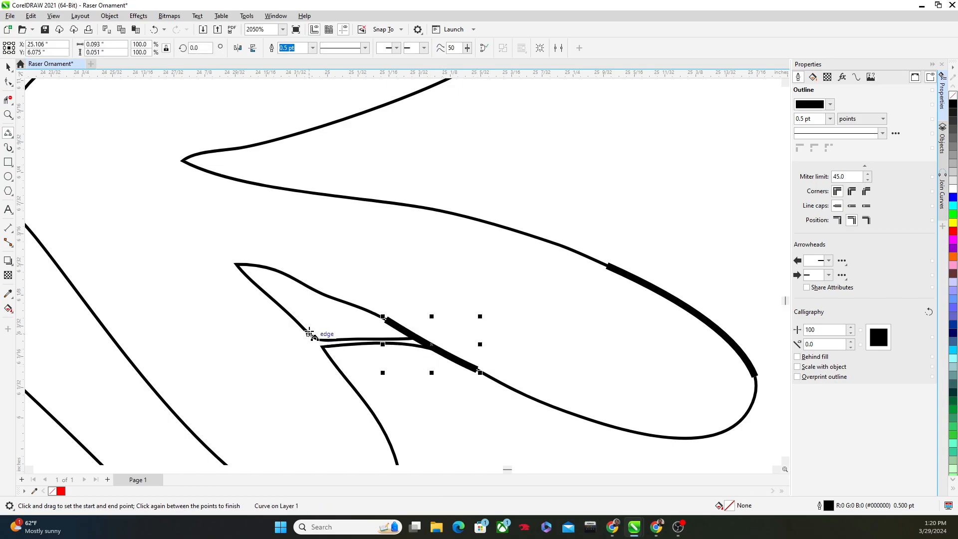
drag(293, 316, 345, 372)
click(319, 344)
Step: Delete the stray band lines between the right branch's two outermost lower leaves with Virtual Segment Delete, keeping the notch outline
click(7, 102)
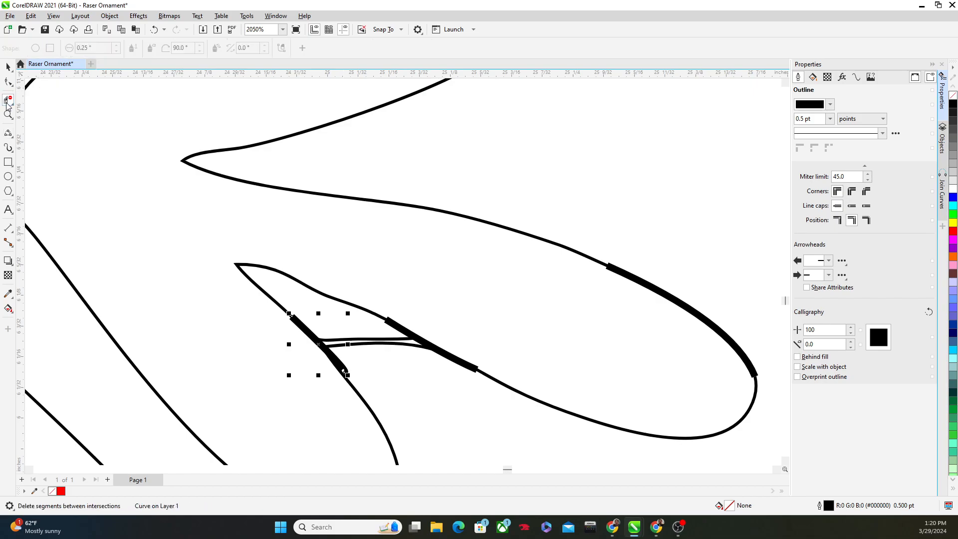
scroll(391, 349, down, 3)
scroll(439, 268, up, 2)
Step: Try to delete the stray band between the right branch's inner lower leaves with Virtual Segment Delete
drag(349, 255, 353, 301)
scroll(353, 300, down, 1)
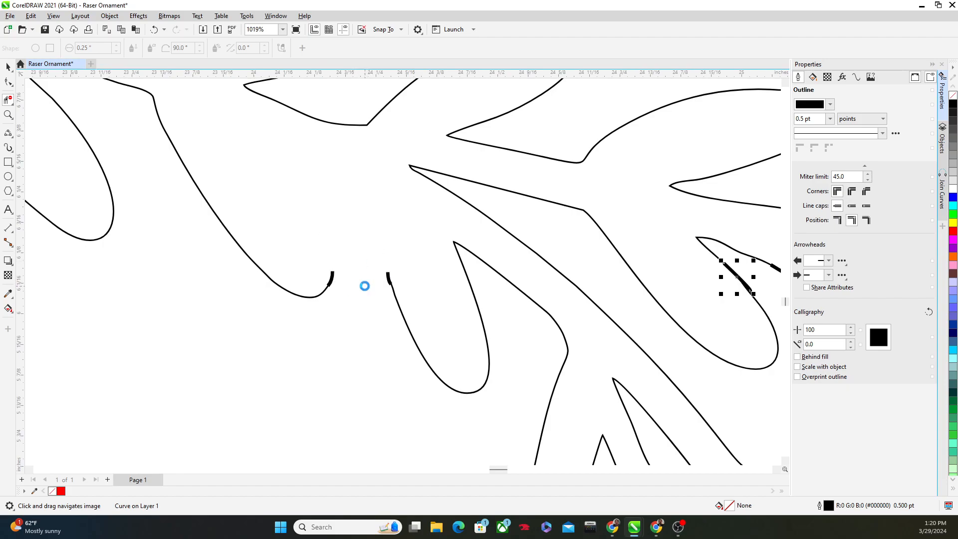
key(ctrl+z)
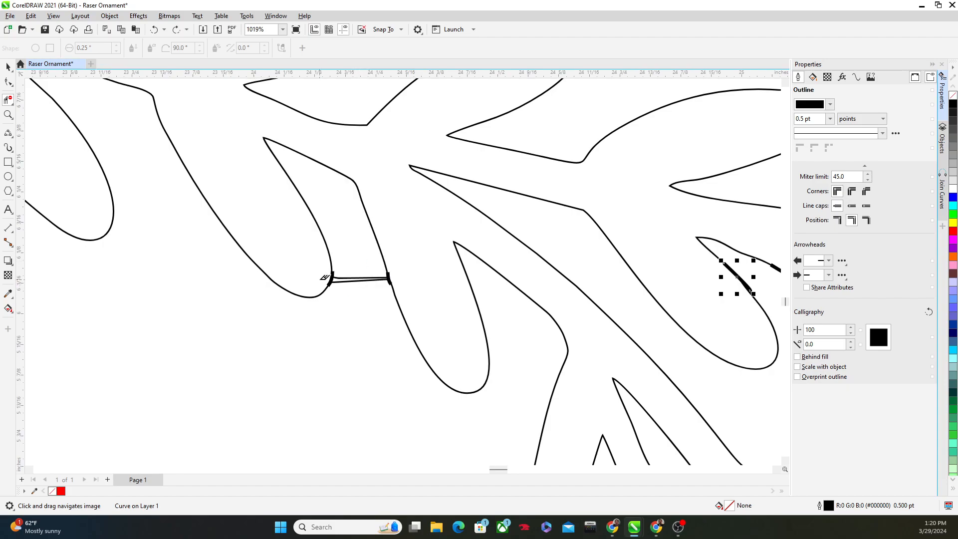
Step: Delete the two short bridging curves at the ends of the stray band between the right branch's inner lower leaves
click(7, 68)
scroll(312, 270, up, 5)
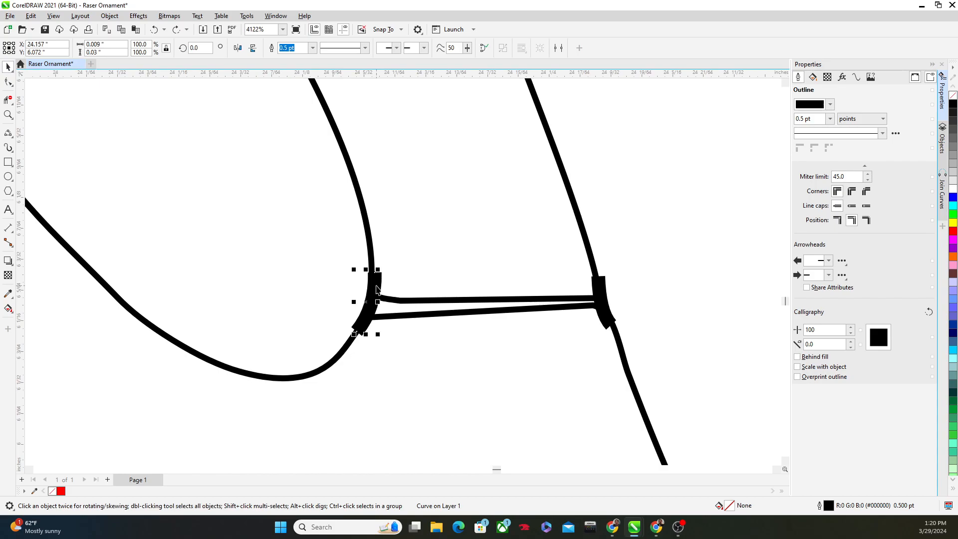
key(Delete)
click(592, 298)
key(Delete)
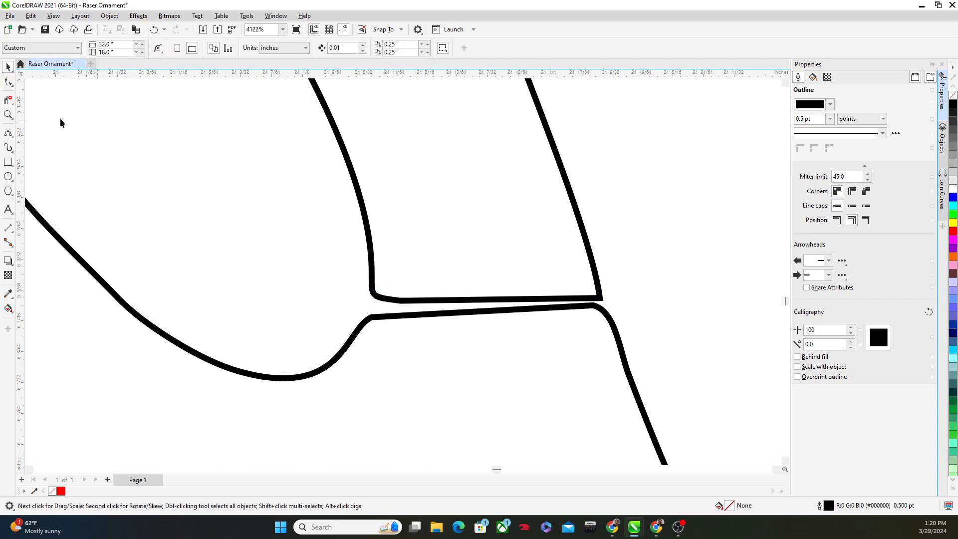
Step: Draw 3-point curves about 0.01 by 0.04 in and 0.013 by 0.035 in across the ends of the right branch's inner stray band
click(8, 134)
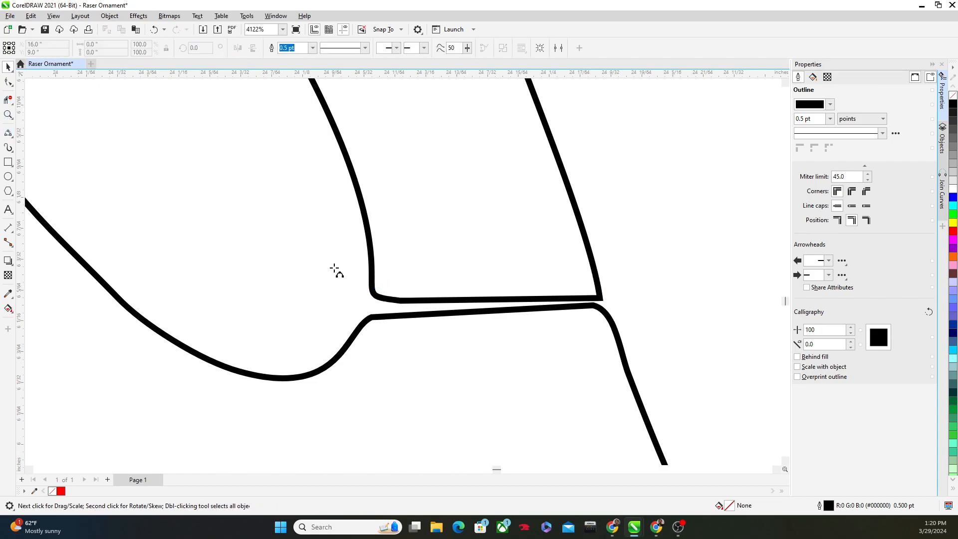
scroll(350, 266, up, 2)
drag(398, 263, 365, 395)
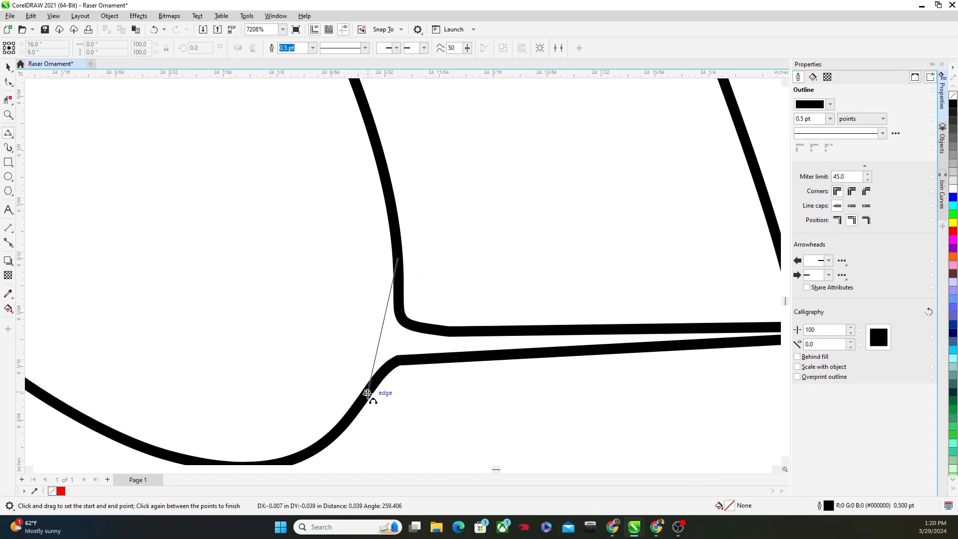
click(395, 354)
scroll(510, 345, down, 3)
mouse_move(637, 324)
mouse_down()
mouse_move(400, 303)
mouse_move(380, 385)
mouse_move(389, 402)
mouse_up()
scroll(404, 304, up, 3)
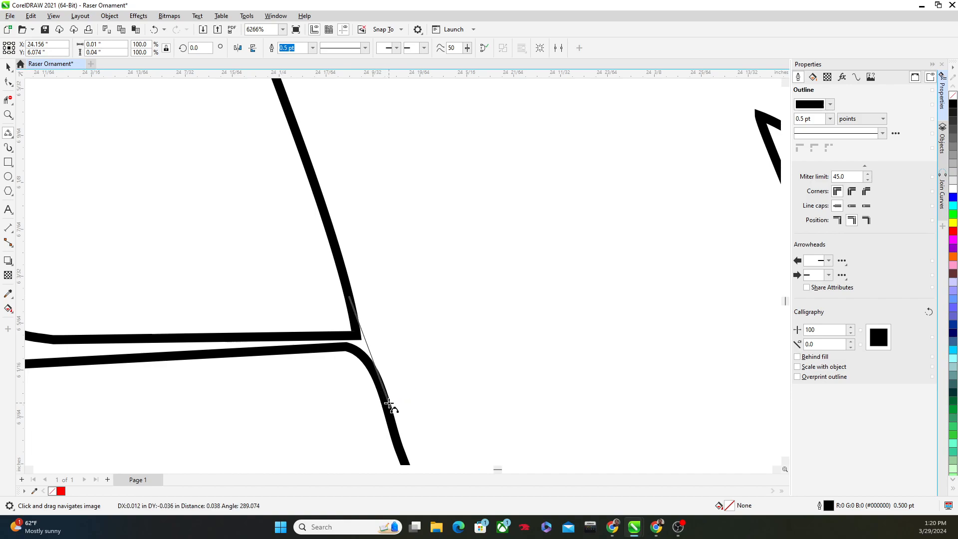
click(371, 374)
scroll(372, 374, down, 3)
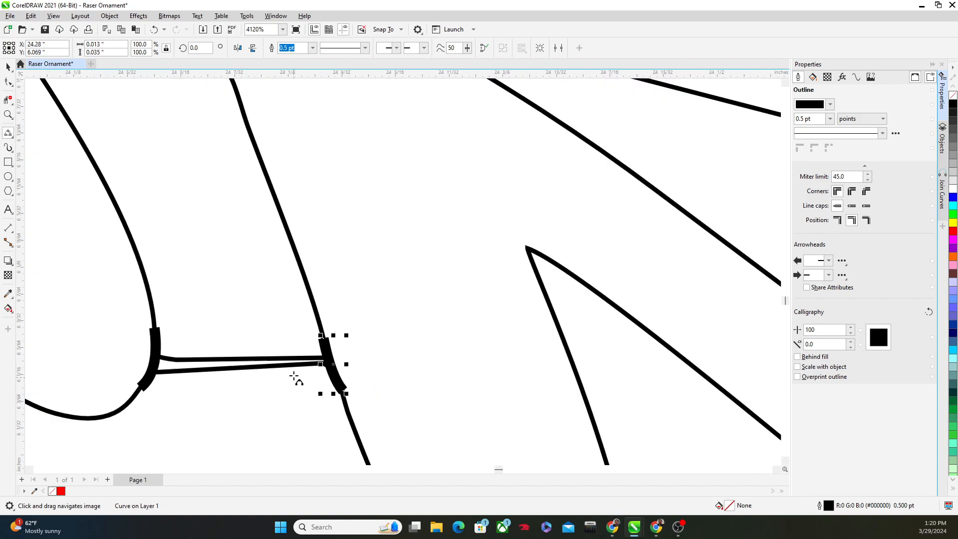
Step: Delete the stray band lines between the right branch's inner lower leaves with Virtual Segment Delete
click(6, 101)
scroll(269, 400, down, 3)
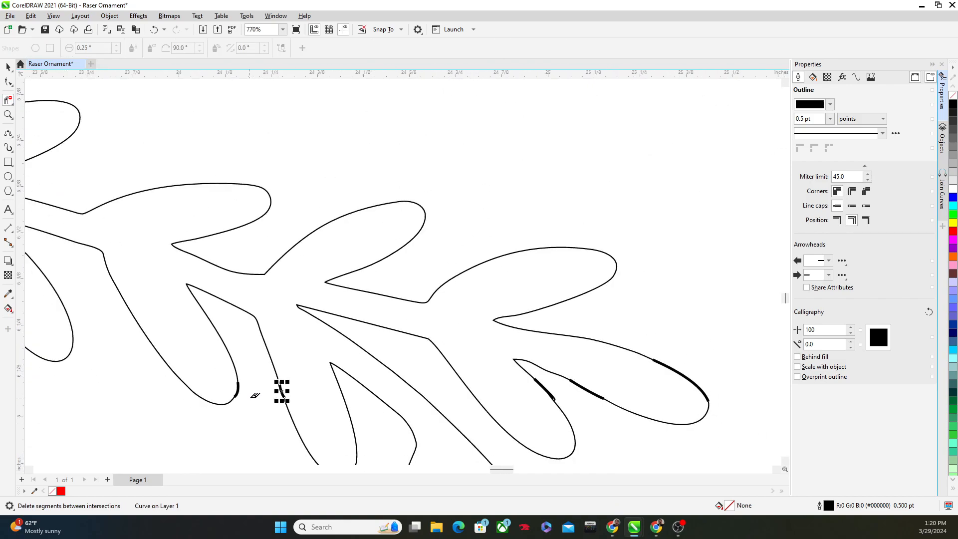
scroll(375, 277, down, 1)
scroll(503, 333, down, 1)
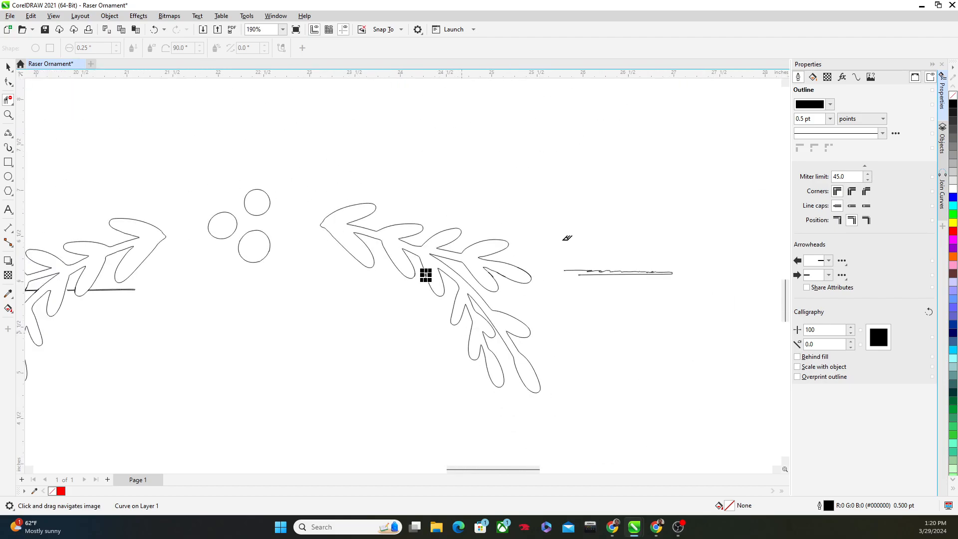
Step: Delete stray line segments crossing the left branch's lower leaves with Virtual Segment Delete, undoing the last removal
scroll(259, 320, up, 1)
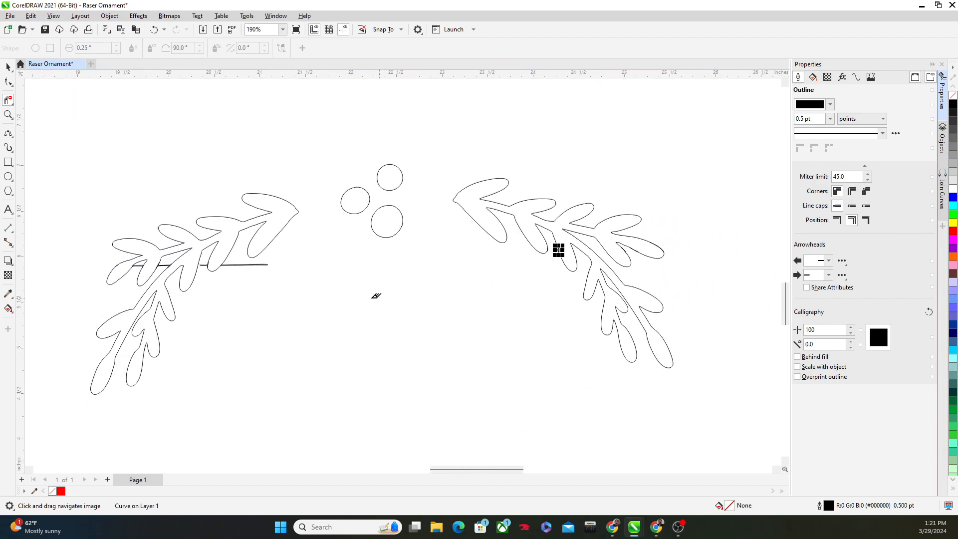
scroll(243, 273, up, 1)
scroll(116, 245, up, 2)
drag(114, 238, 143, 252)
scroll(135, 266, down, 3)
scroll(131, 291, up, 1)
key(ctrl+z)
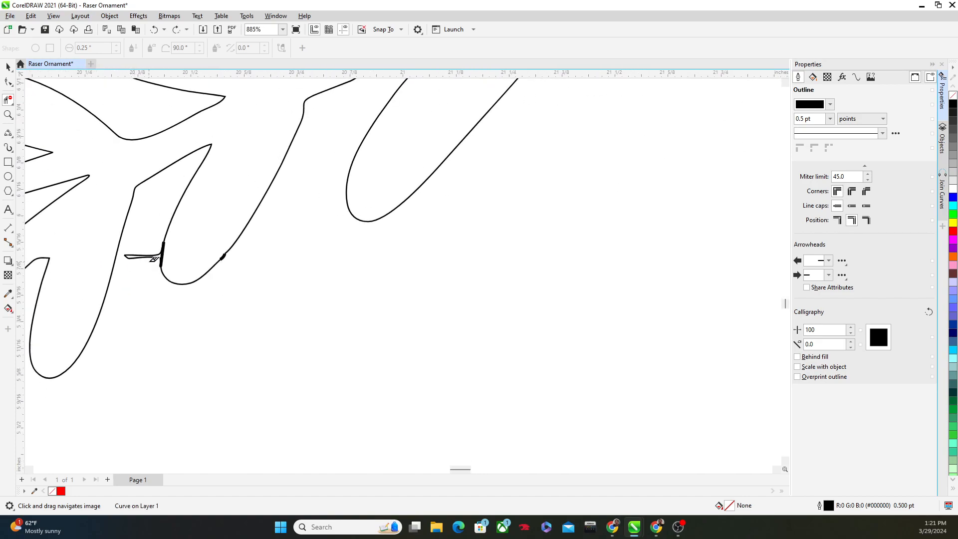
scroll(162, 262, up, 1)
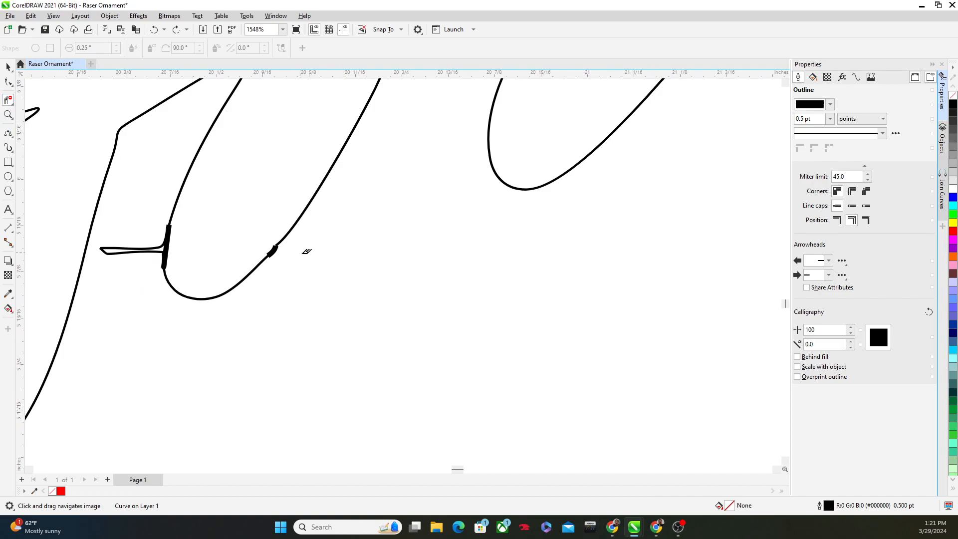
Step: Delete the two short bridging curves on either side of the left branch's second lower leaf
click(8, 67)
click(168, 241)
key(Delete)
click(273, 251)
key(Delete)
Step: Draw longer 3-point curves on both sides of the left branch's second lower leaf, the one across the outline gap about 0.04 by 0.043 in
click(11, 134)
scroll(279, 245, up, 5)
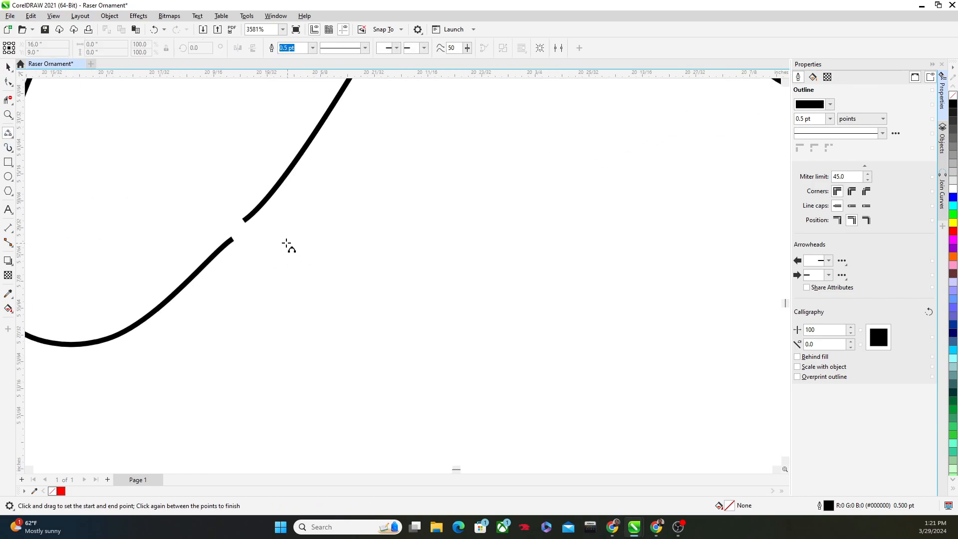
drag(282, 177, 162, 304)
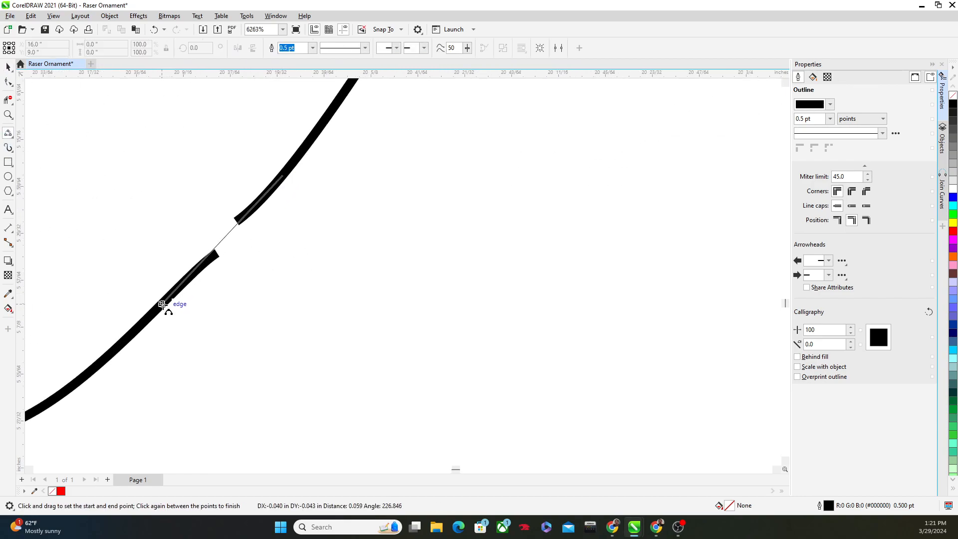
click(196, 272)
scroll(187, 282, down, 7)
drag(108, 287, 394, 311)
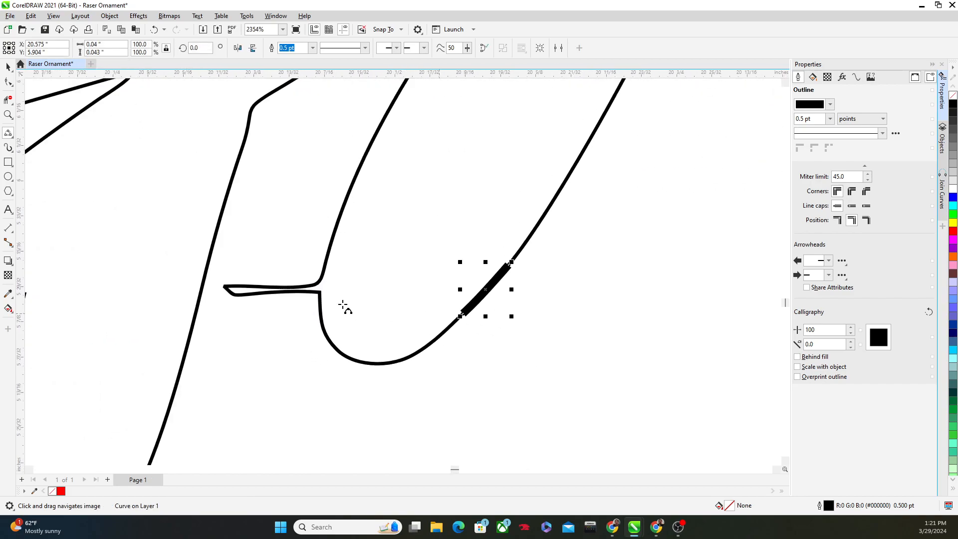
scroll(340, 295, up, 6)
drag(315, 204, 301, 295)
click(302, 294)
Step: Delete the leftover stray stub beside the left branch's second lower leaf with Virtual Segment Delete
click(11, 104)
drag(217, 224, 200, 300)
click(8, 100)
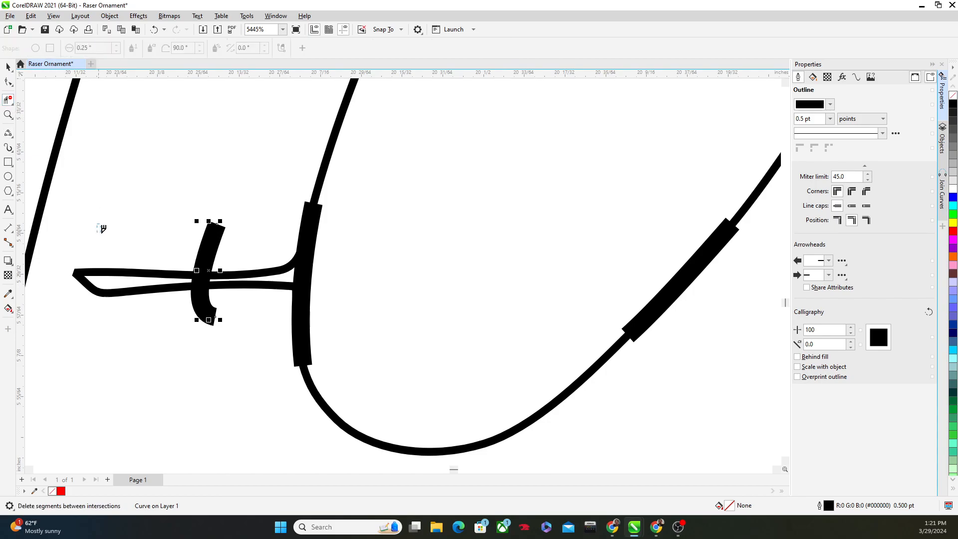
scroll(219, 344, down, 7)
scroll(268, 303, up, 3)
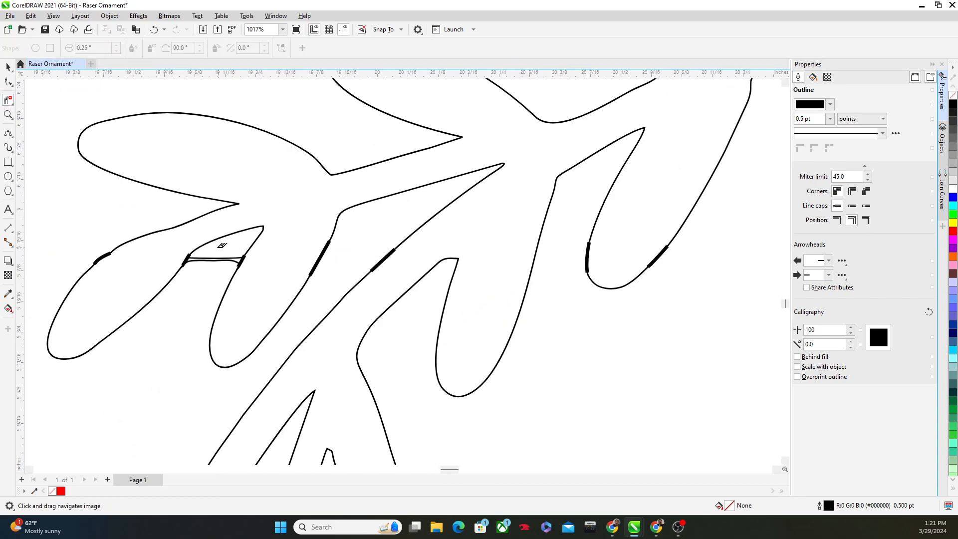
Step: Try to delete the stray band between the left branch's two outermost lower leaves with Virtual Segment Delete
drag(223, 248, 197, 276)
scroll(195, 277, down, 2)
scroll(195, 277, up, 2)
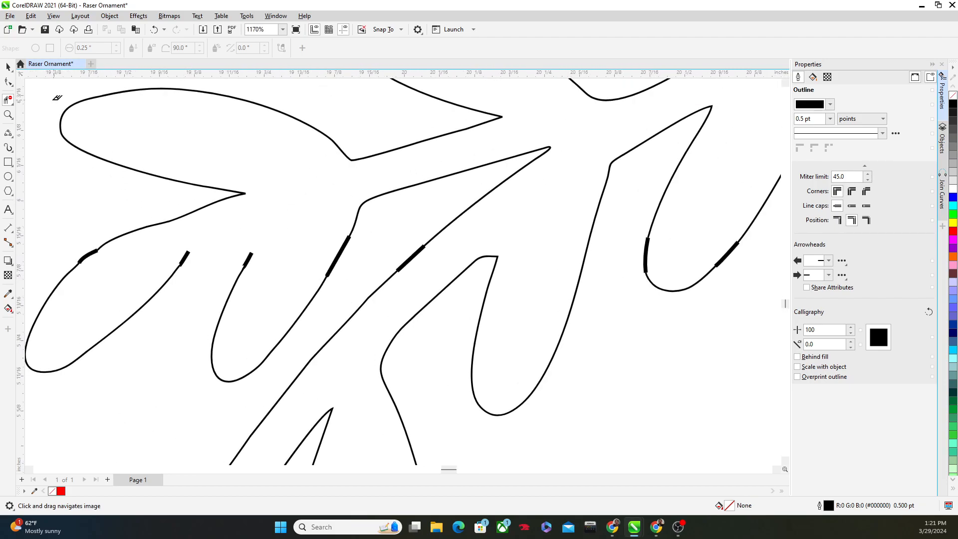
key(ctrl+z)
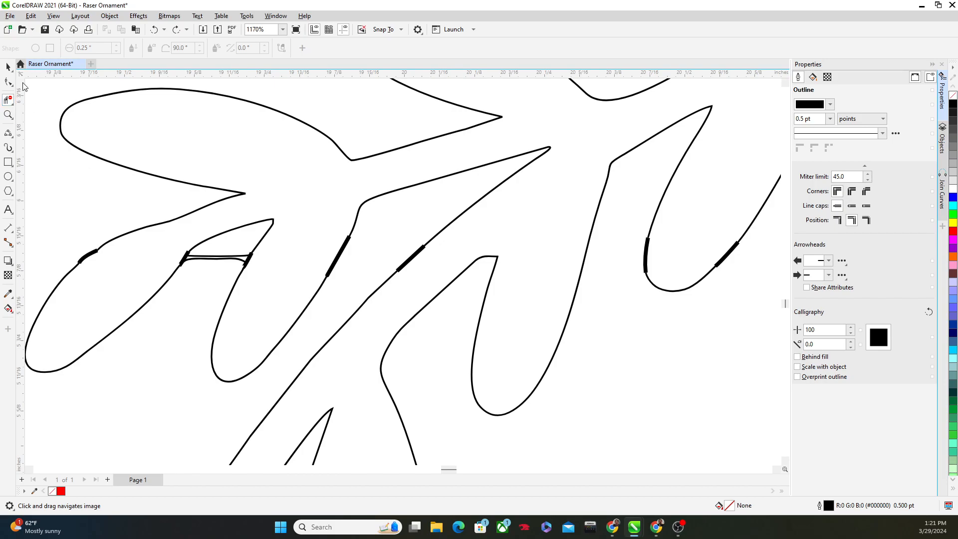
Step: Delete the short bridging curves at both ends of the stray band between the left branch's two outermost lower leaves
click(7, 67)
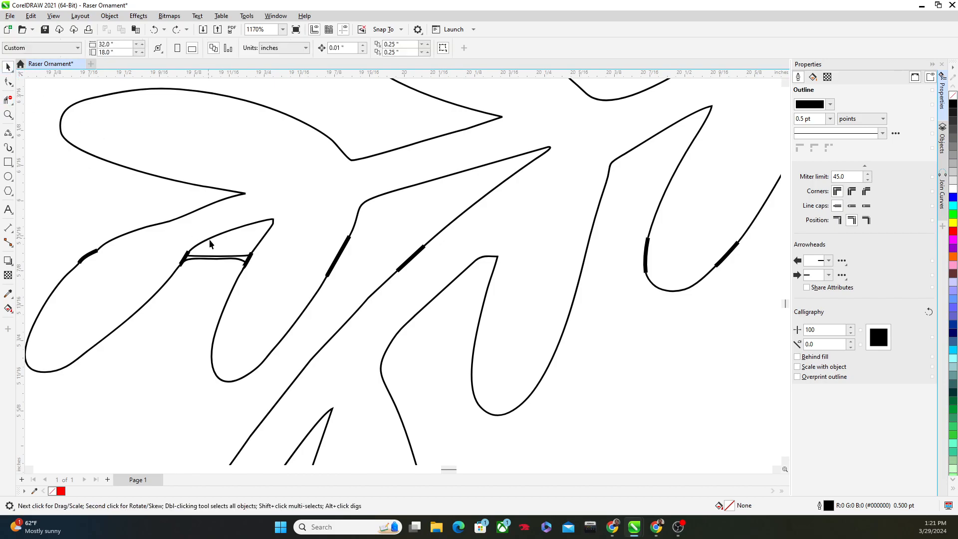
scroll(227, 252, up, 2)
click(159, 258)
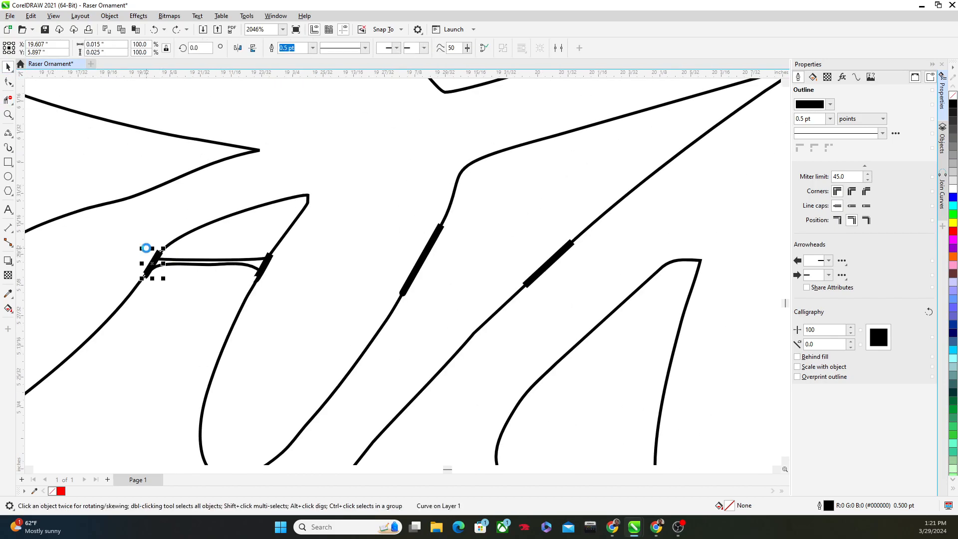
key(Delete)
Step: Draw longer 3-point curves across both ends of the stray leaf band, about 0.066 by 0.066 in and about 0.069 by 0.112 in
scroll(159, 261, up, 3)
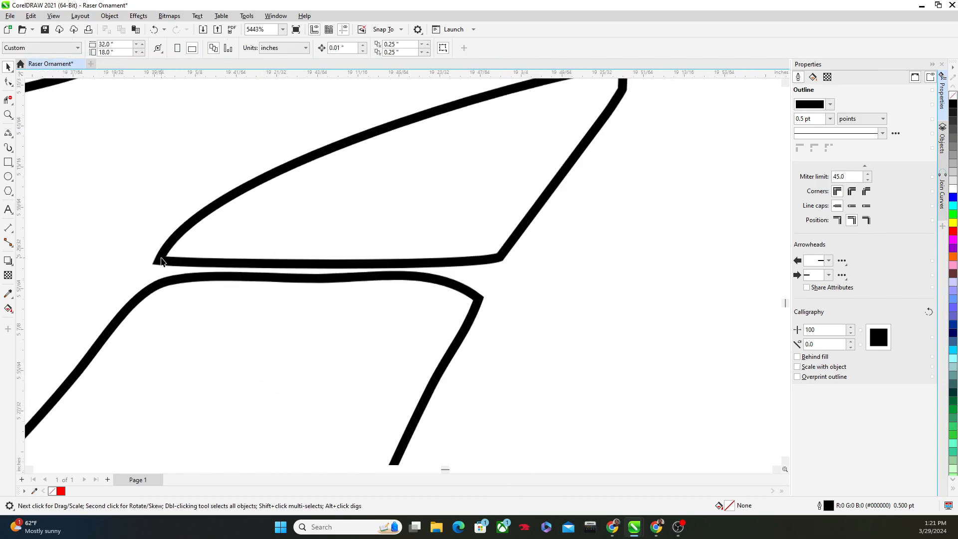
click(7, 134)
drag(282, 168, 56, 397)
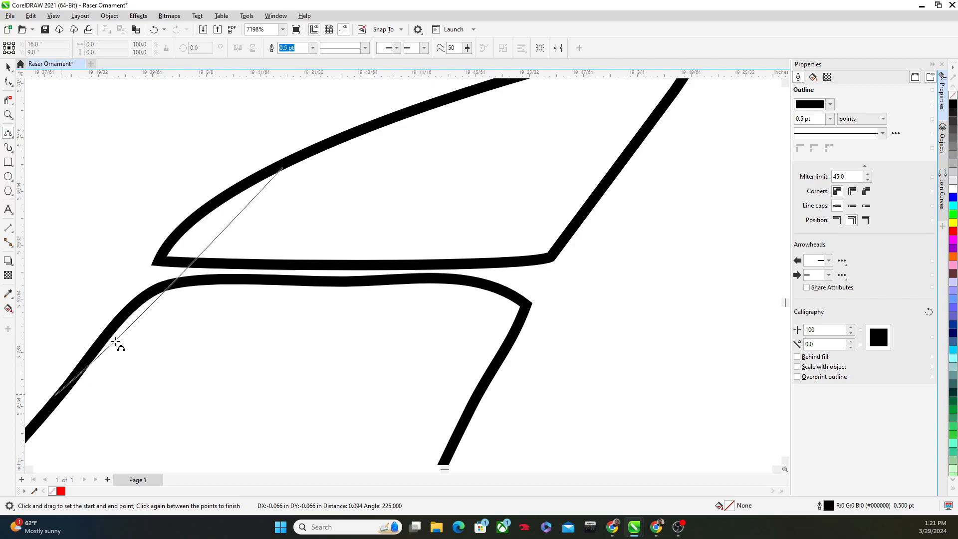
click(175, 239)
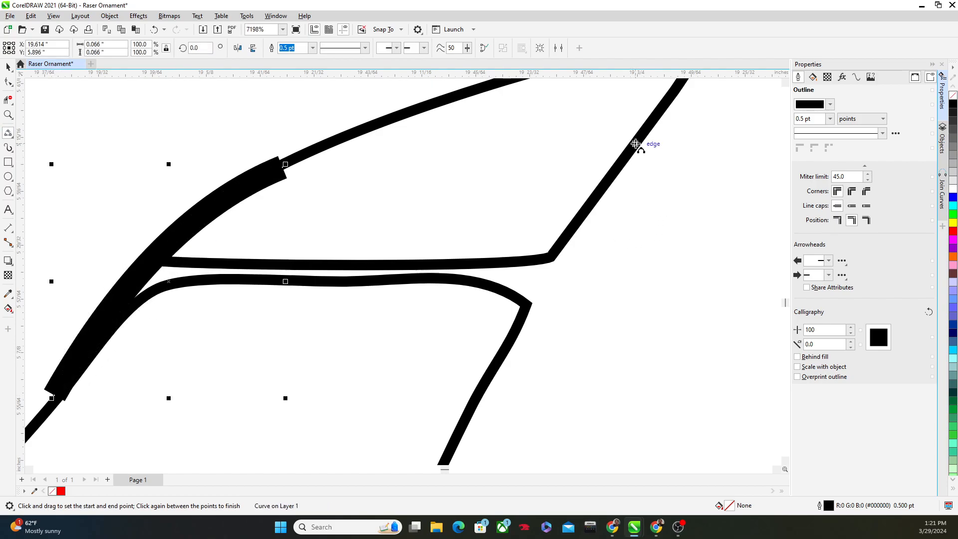
drag(673, 96, 439, 444)
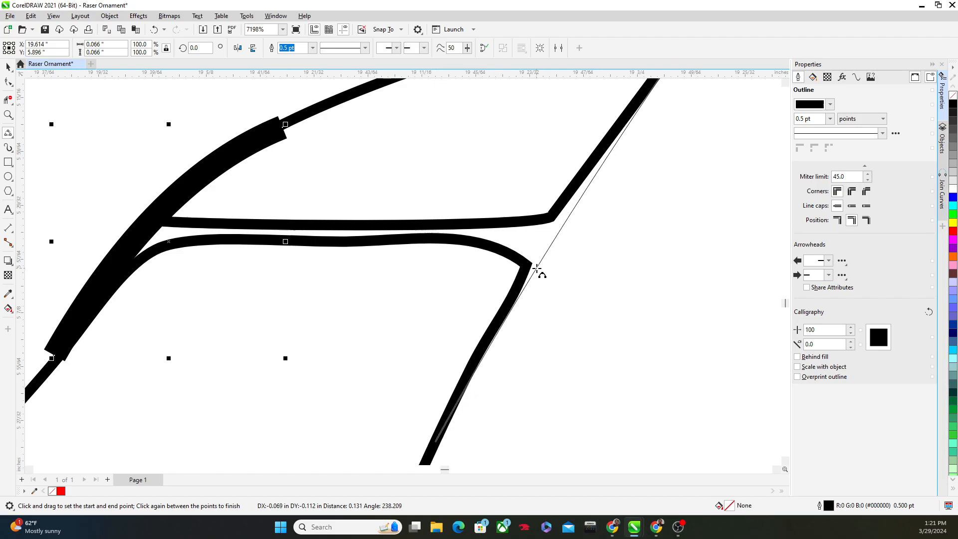
click(539, 273)
Step: Try to remove the stray band between the outermost lower leaves with Virtual Segment Delete, then undo the deletion
scroll(27, 130, down, 3)
click(8, 100)
scroll(161, 192, down, 6)
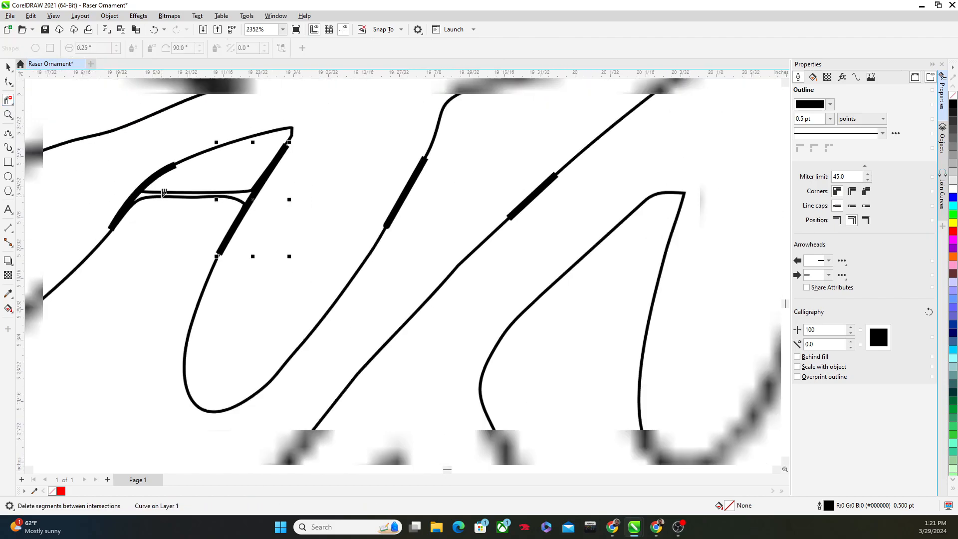
drag(197, 192, 367, 224)
scroll(366, 228, up, 2)
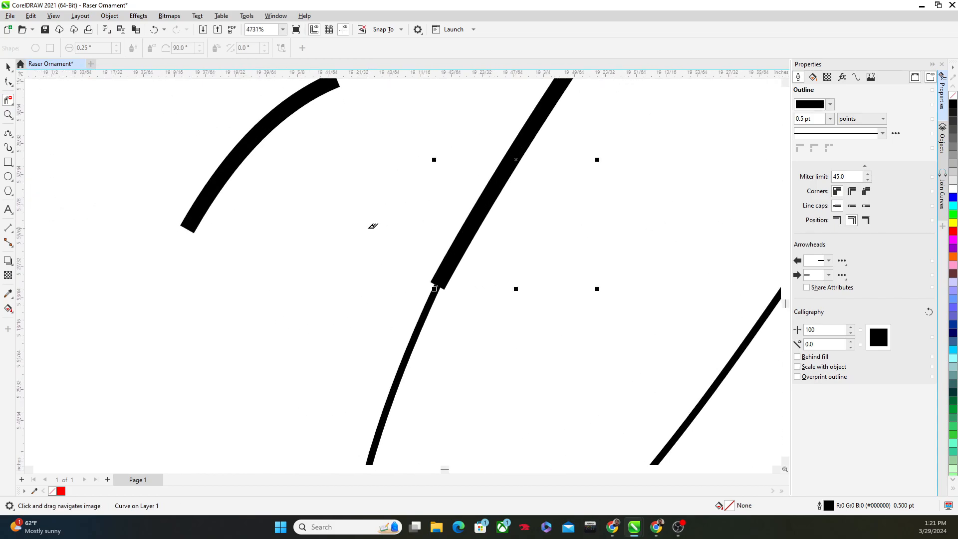
scroll(365, 231, down, 4)
key(ctrl+z)
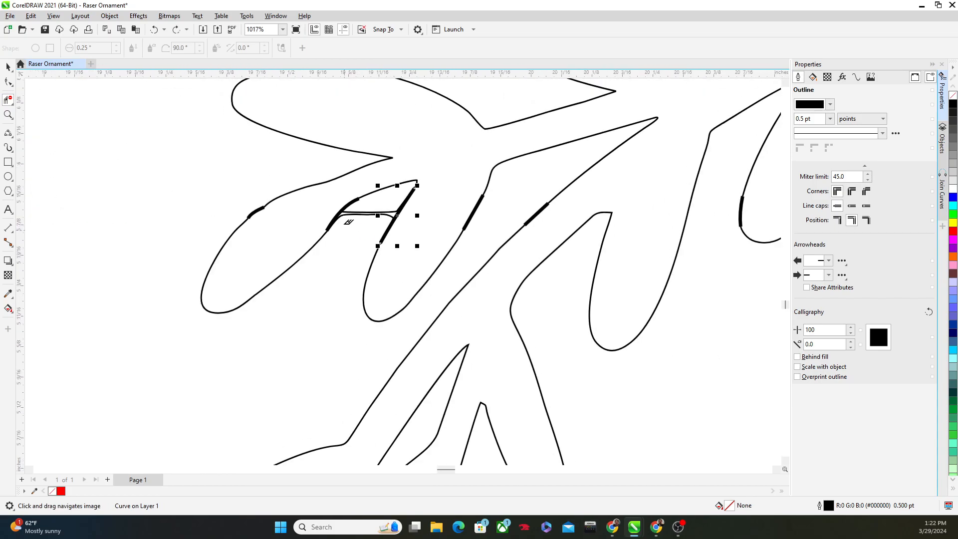
scroll(340, 201, up, 2)
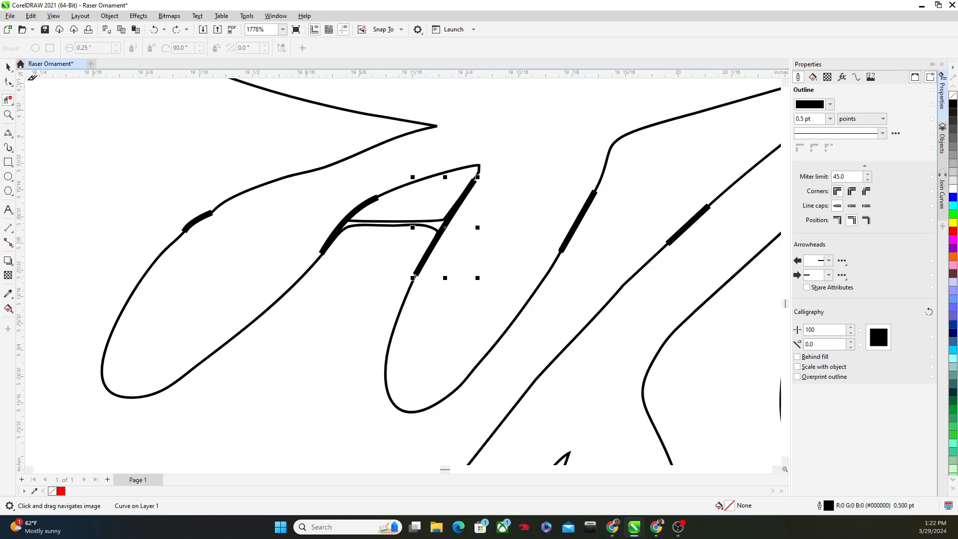
Step: Delete the stray band, the outermost lower leaf's outline and the loose bridging curves around it with Virtual Segment Delete
click(394, 225)
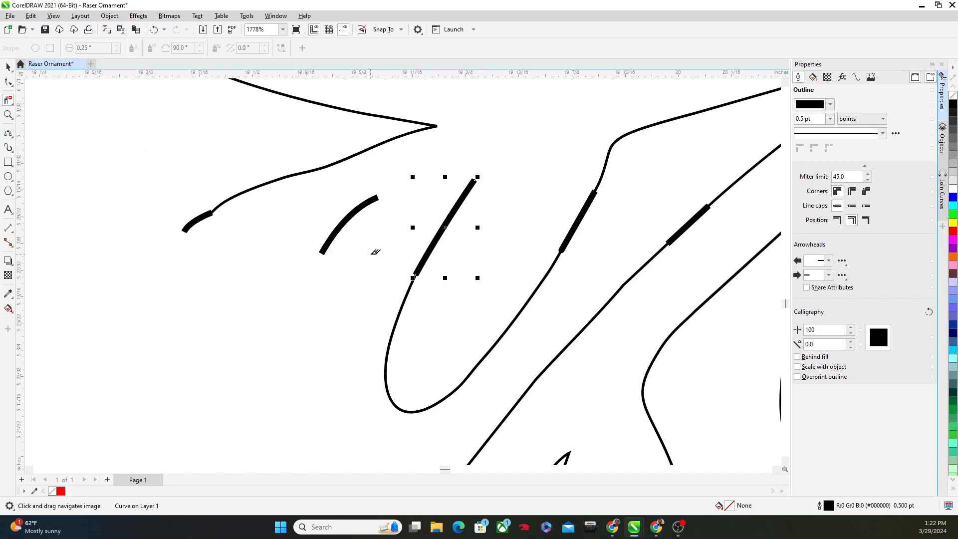
click(351, 218)
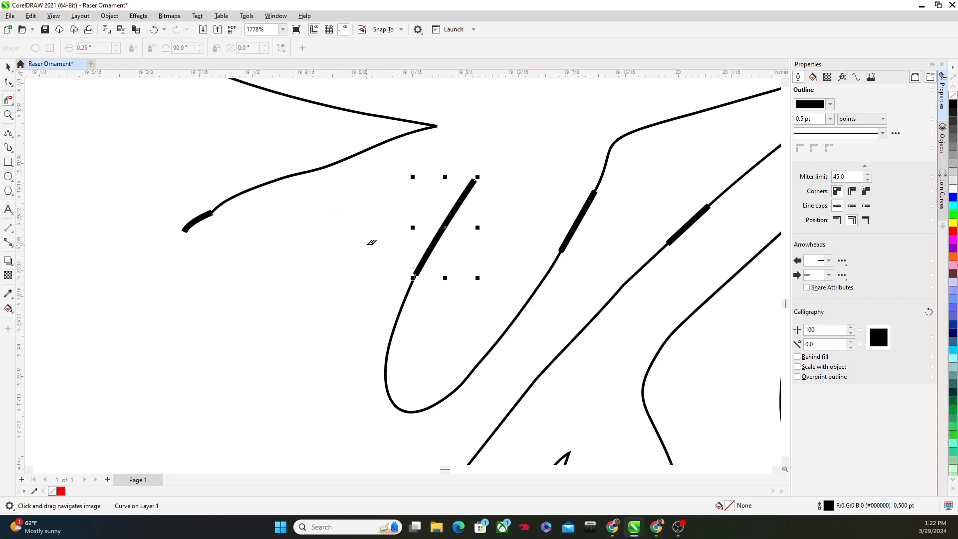
drag(543, 234, 541, 234)
scroll(349, 264, down, 4)
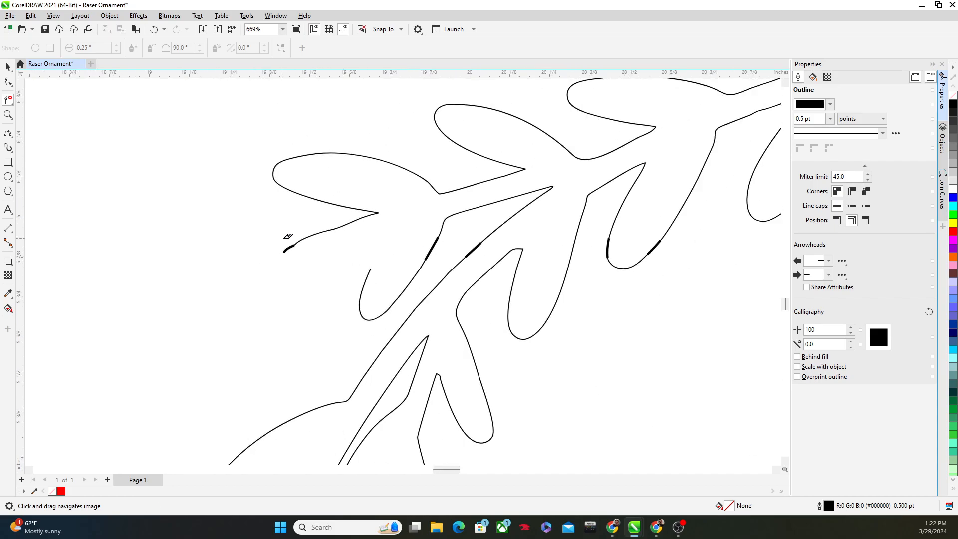
scroll(285, 248, up, 5)
click(293, 249)
scroll(268, 261, down, 3)
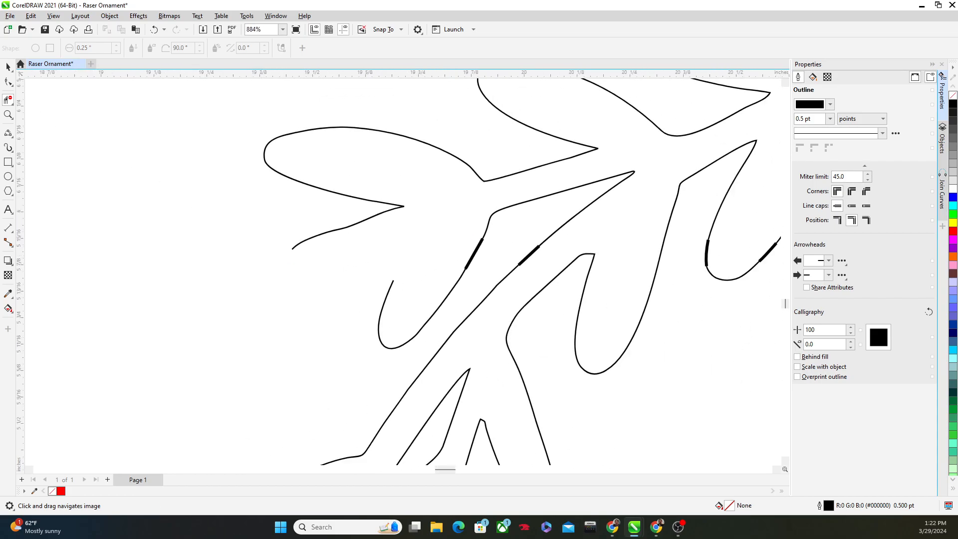
Step: Redraw the left branch's outermost lower leaf with two joined 3-point curves connecting the open outline ends, with chords about 0.13 and 0.17 in
click(9, 137)
click(293, 251)
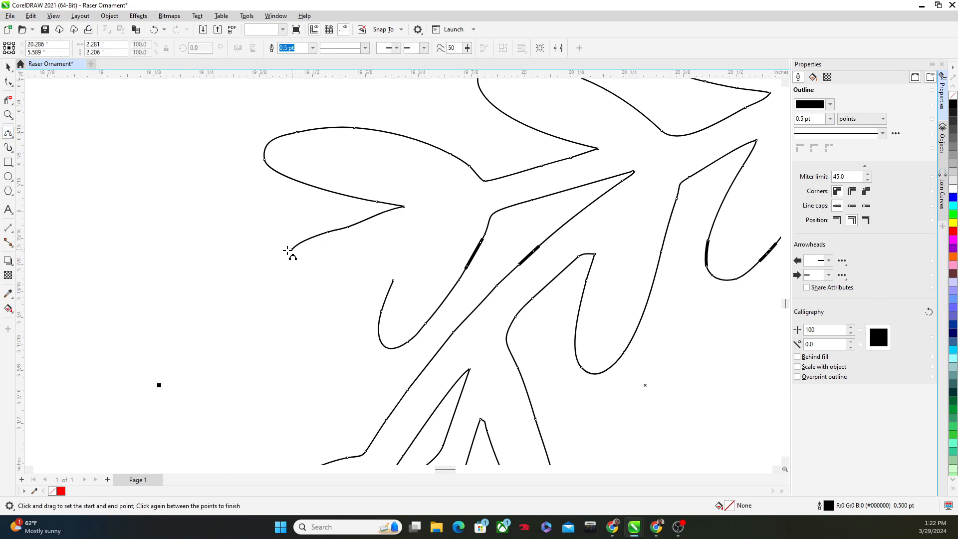
drag(292, 249, 323, 295)
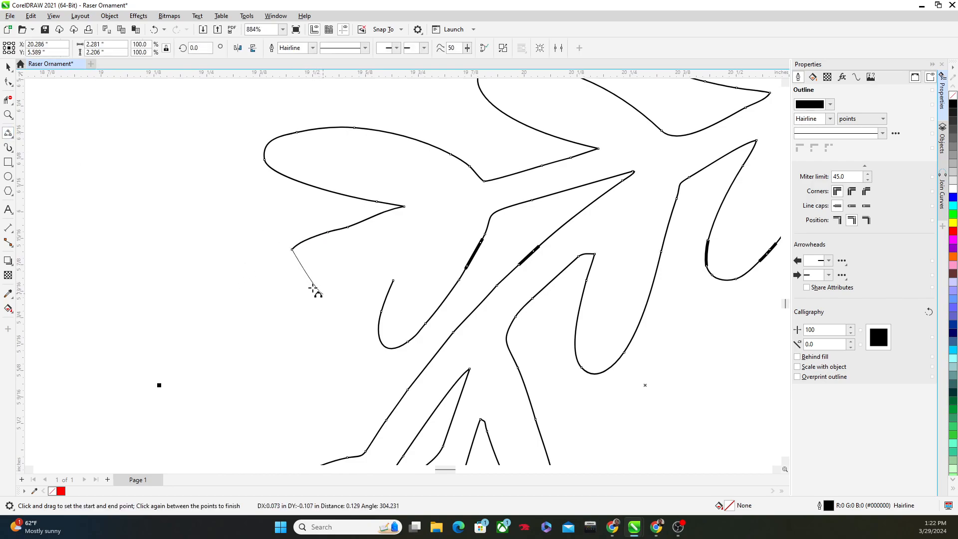
click(251, 305)
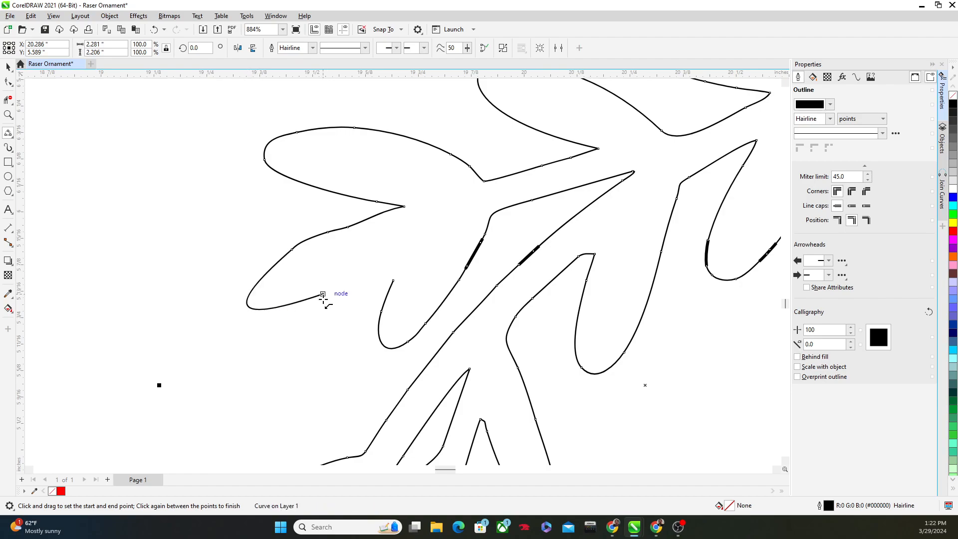
drag(323, 294, 393, 280)
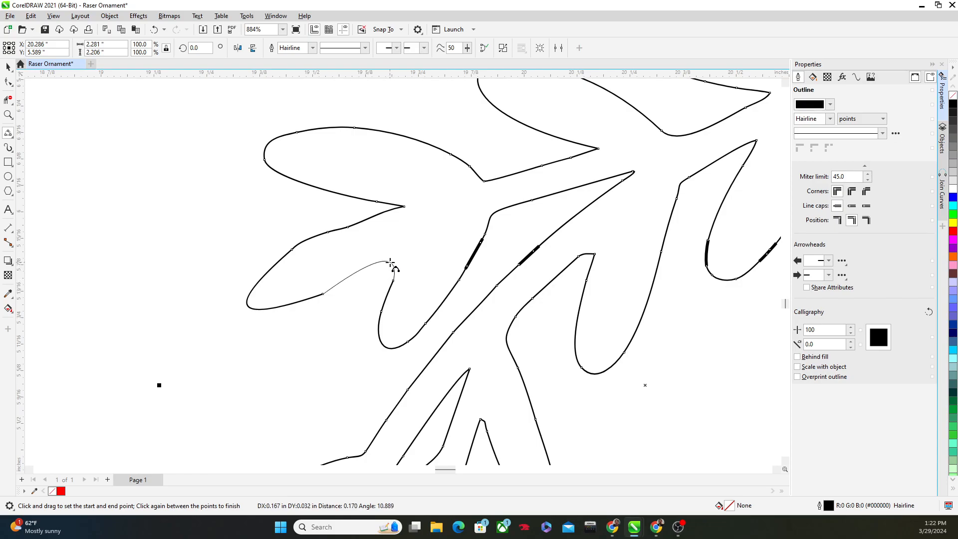
click(391, 263)
Step: Select both outlined branches and the three berries and group them
scroll(405, 352, down, 3)
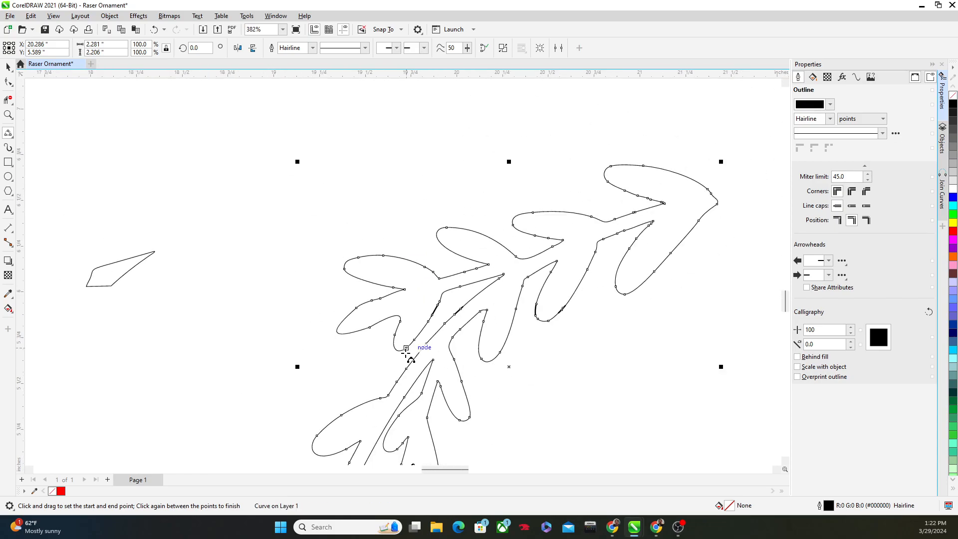
scroll(536, 399, down, 3)
drag(520, 399, 385, 290)
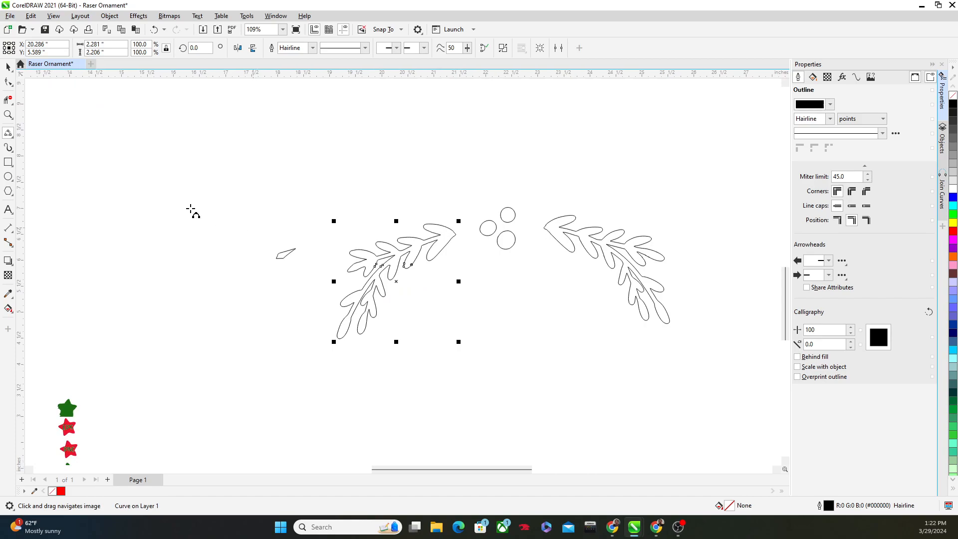
click(15, 102)
scroll(296, 282, down, 3)
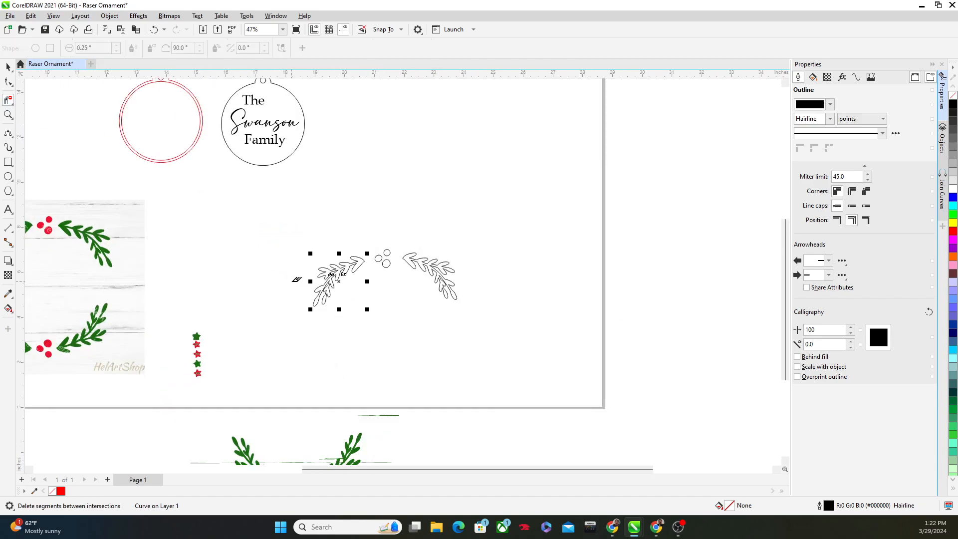
click(8, 66)
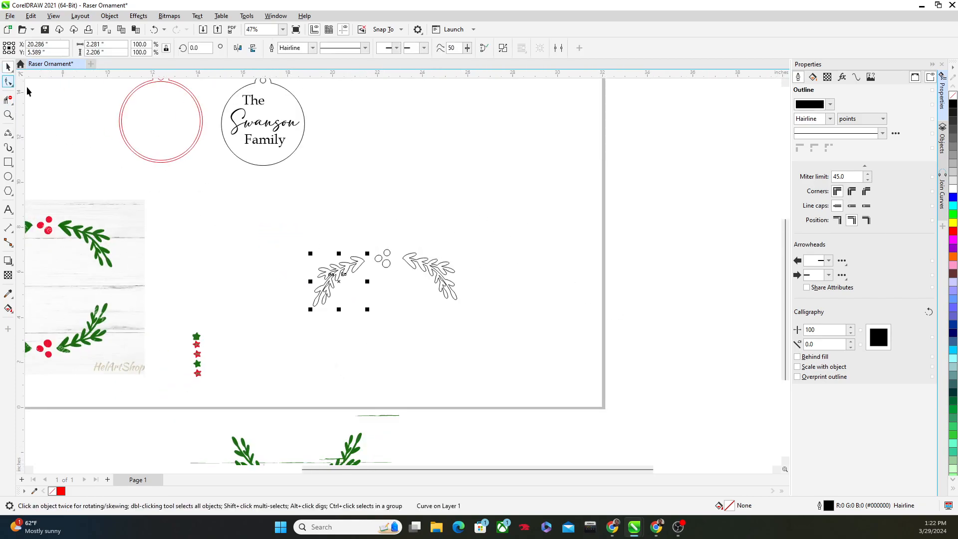
scroll(278, 254, up, 2)
scroll(292, 215, down, 2)
drag(278, 199, 558, 351)
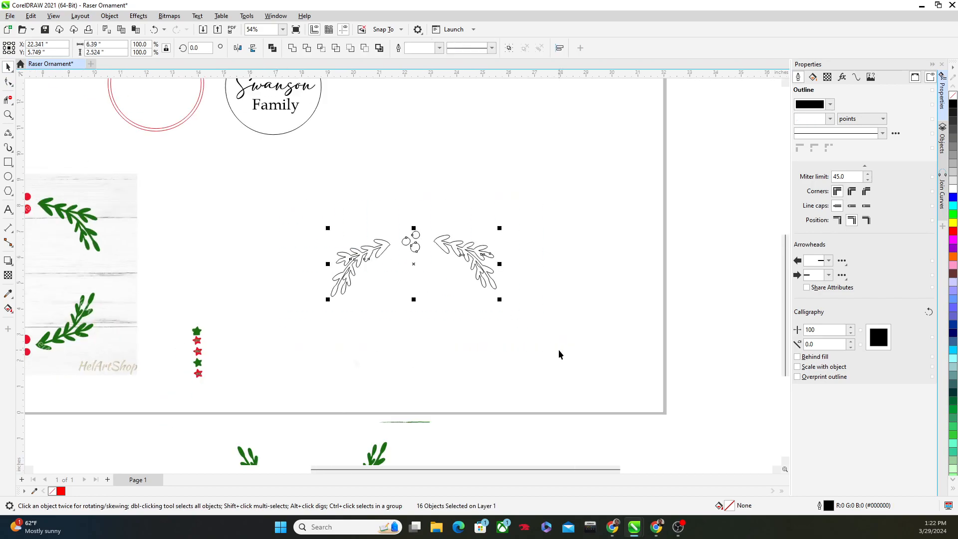
right_click(454, 242)
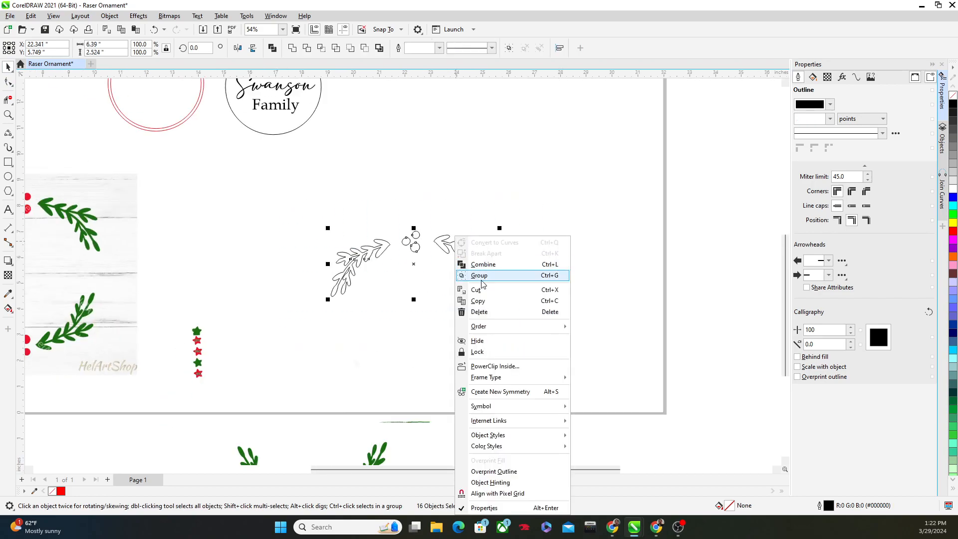
click(482, 280)
scroll(510, 269, up, 2)
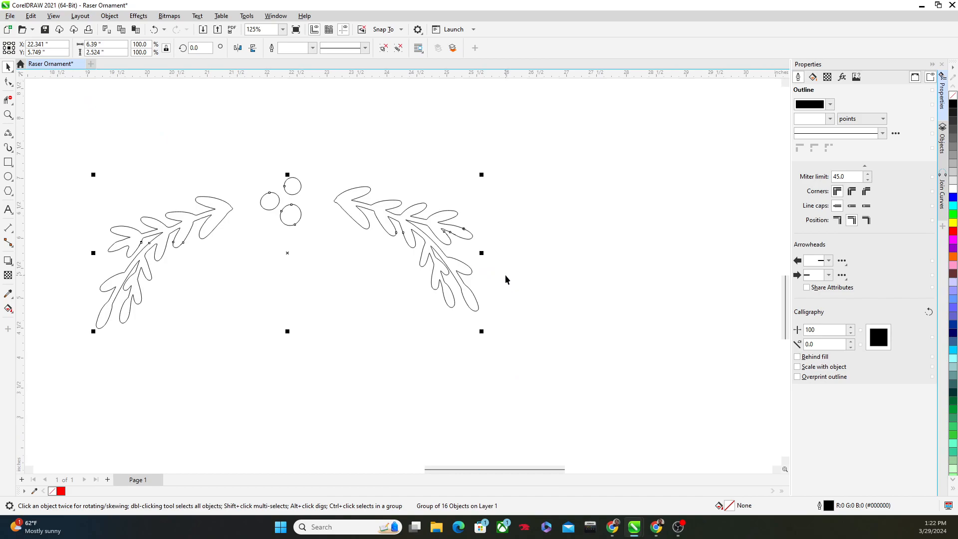
Step: Bring up the Join Curves settings and look up their entry among the available dockers
click(939, 197)
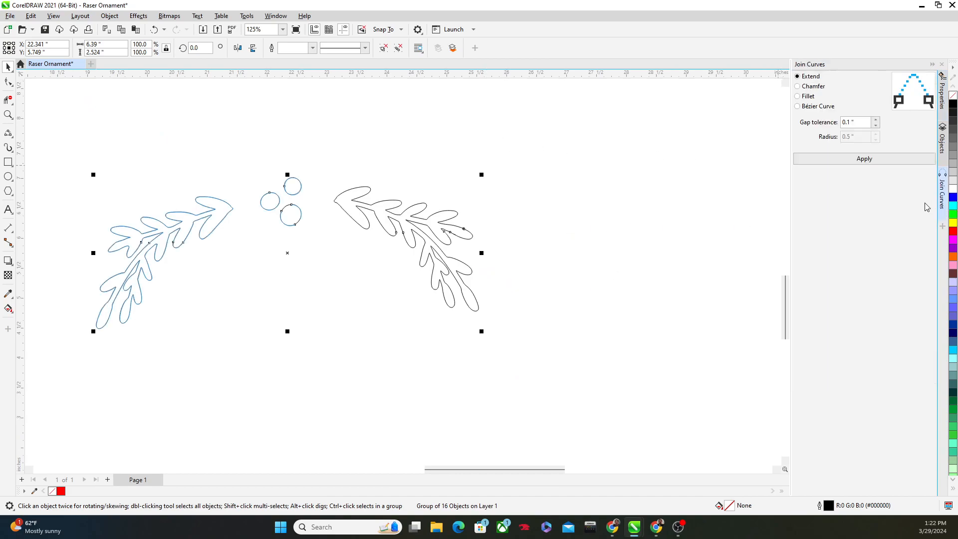
click(247, 16)
mouse_move(265, 19)
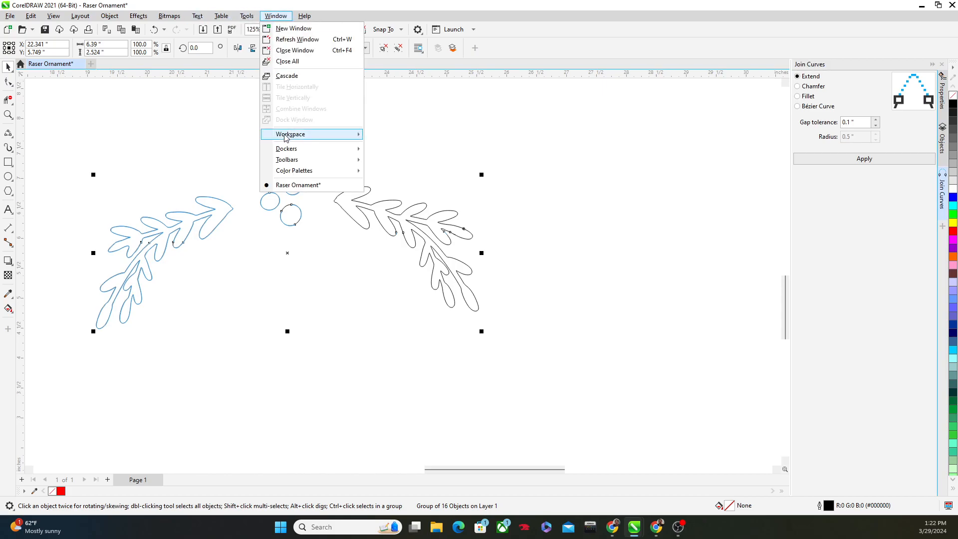
mouse_move(283, 151)
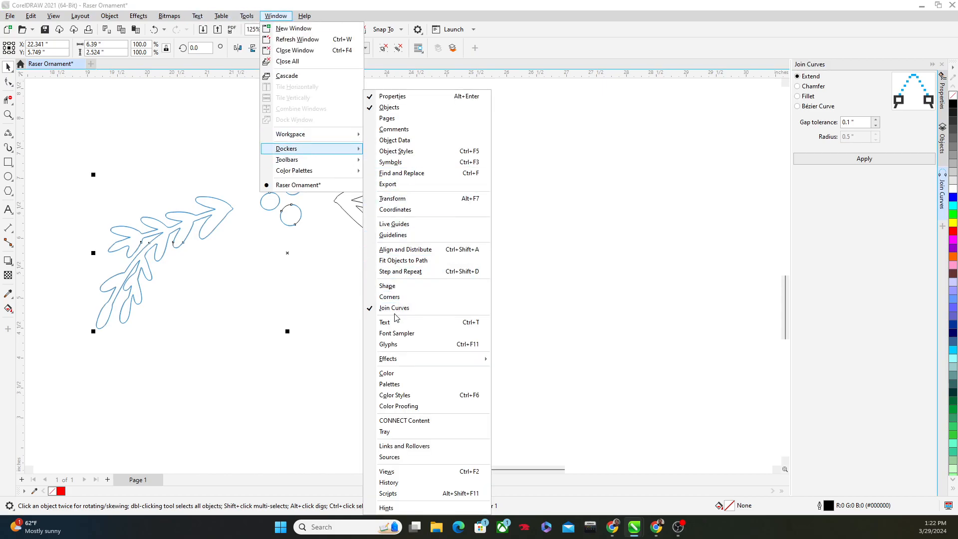
click(589, 296)
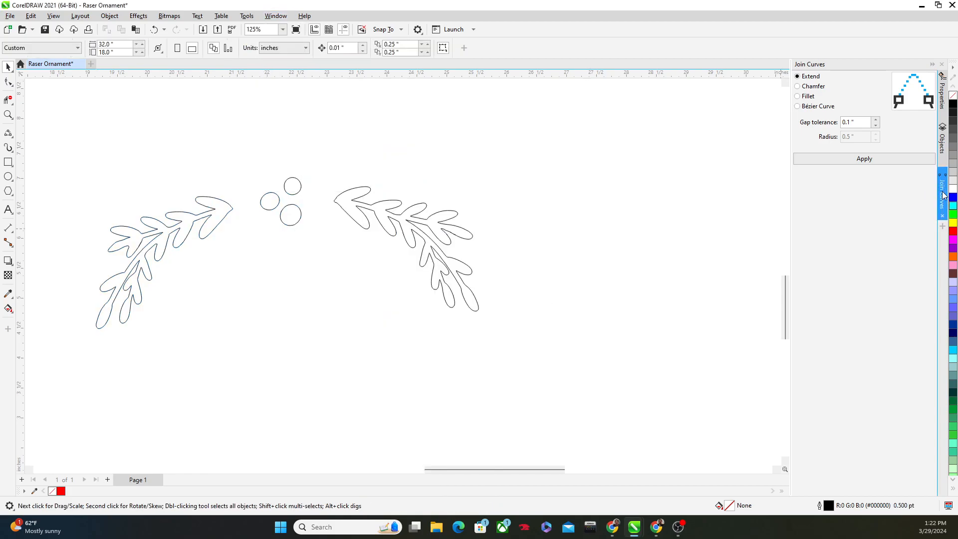
click(940, 188)
click(940, 189)
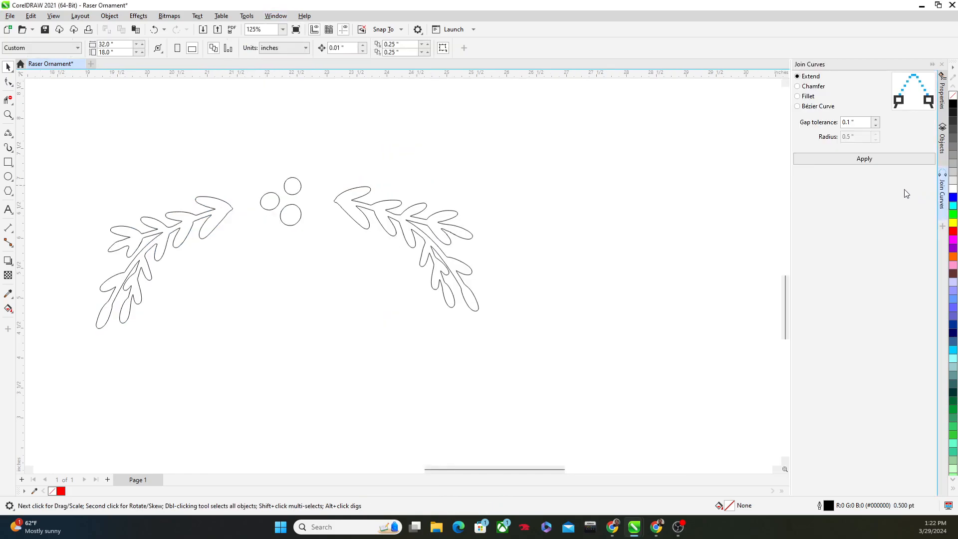
Step: Apply Join Curves to the grouped branches and berries using Extend with a 0.1 in gap tolerance
scroll(254, 177, down, 5)
drag(171, 168, 409, 283)
click(822, 160)
scroll(226, 211, up, 4)
scroll(232, 218, down, 4)
Step: Delete the leftover traced green wreath, stray lines and HelArtShop lettering below the page
scroll(232, 237, down, 4)
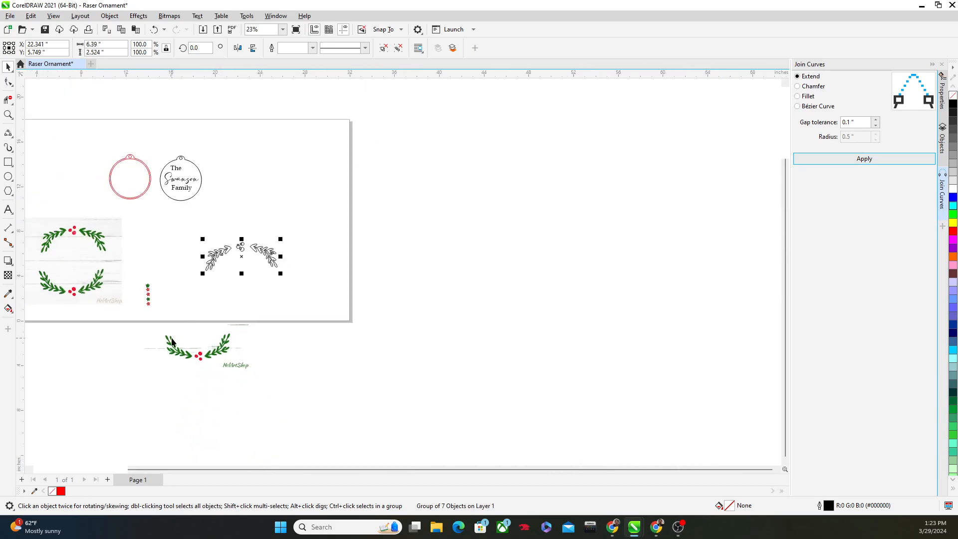
click(171, 332)
scroll(170, 331, down, 1)
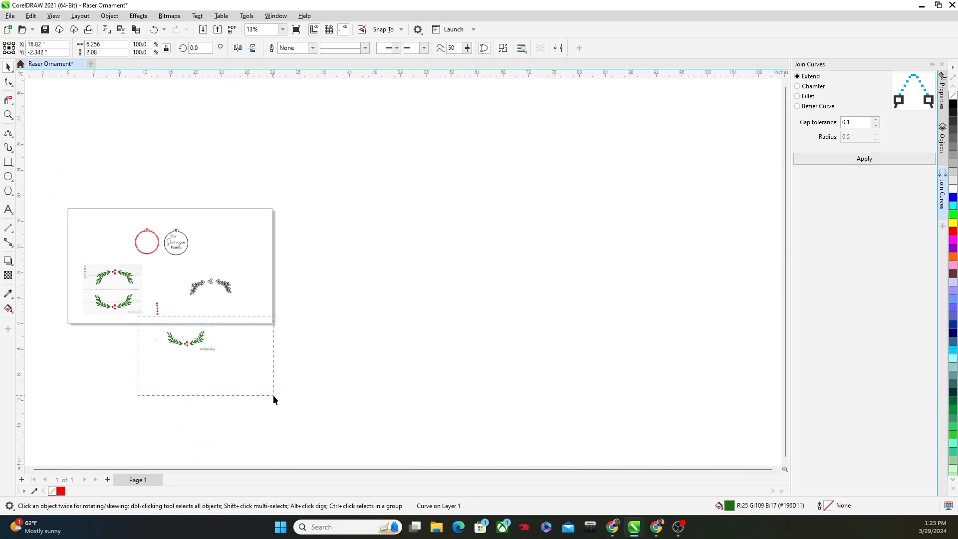
drag(273, 399, 274, 399)
scroll(190, 347, up, 4)
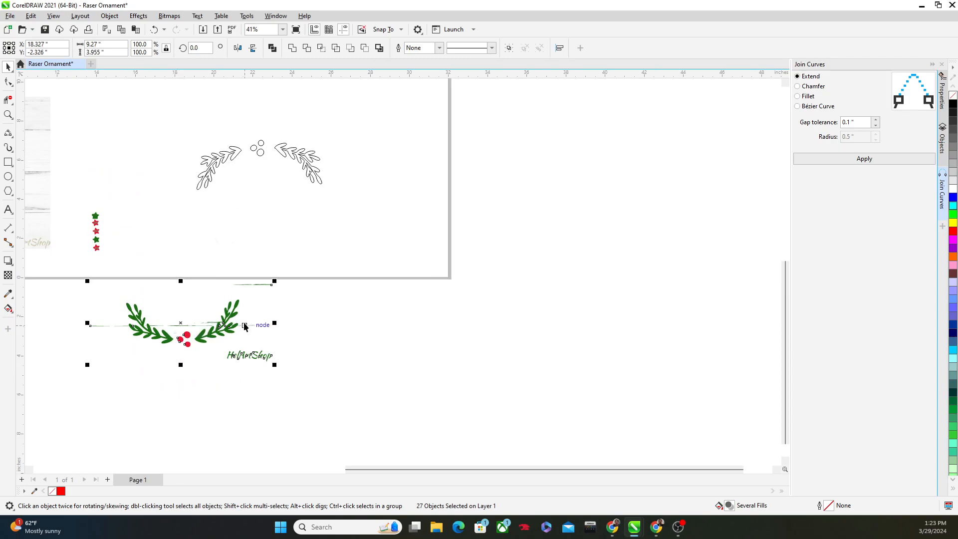
key(Delete)
Step: Delete the reference wreath picture and the column of small stars from the page
scroll(128, 231, down, 3)
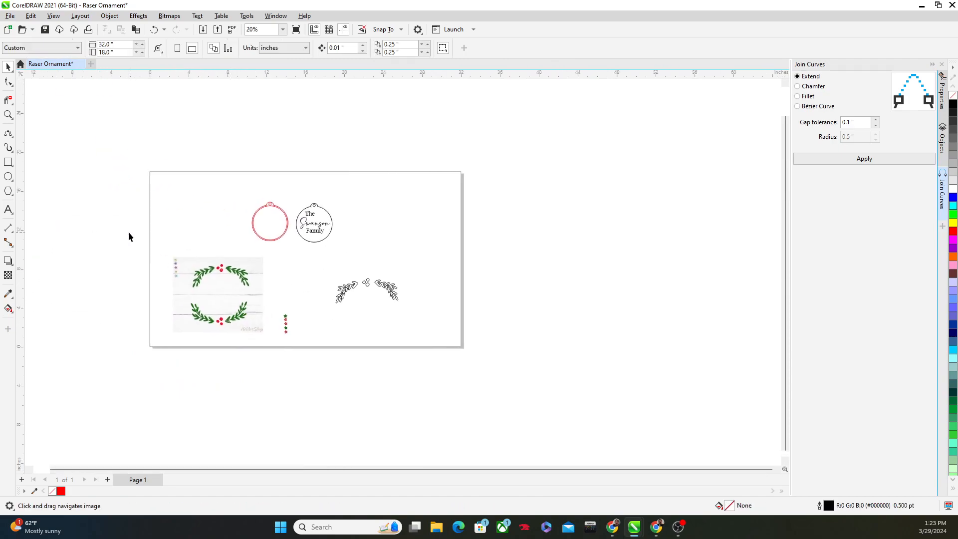
drag(295, 391, 290, 390)
key(Delete)
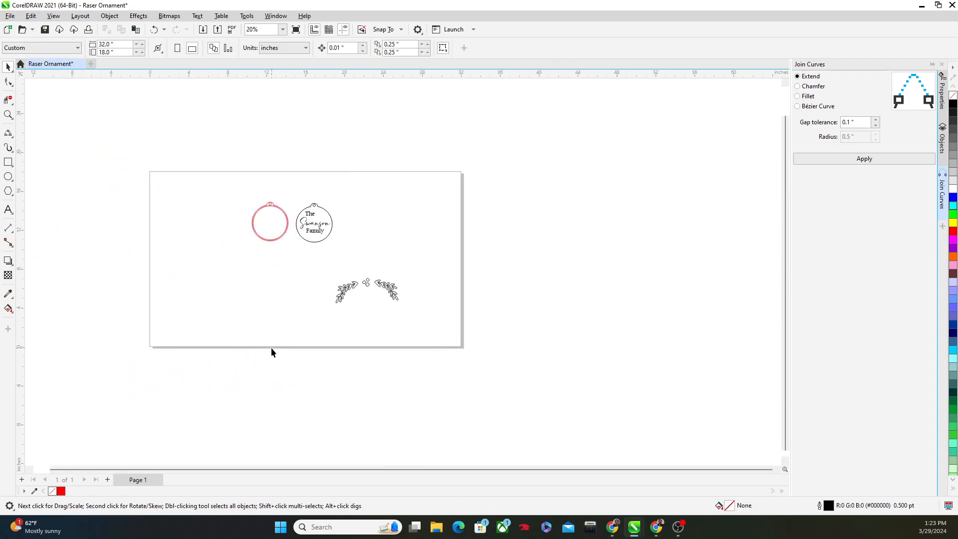
Step: Move the grouped holly outline up beside the ornament with the family-name text
scroll(346, 316, up, 2)
drag(454, 304, 482, 324)
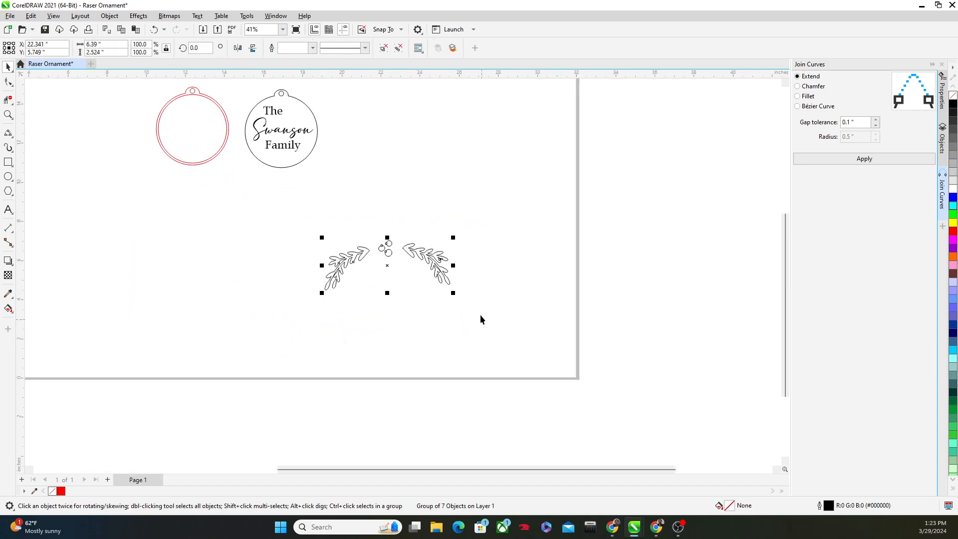
scroll(459, 276, up, 2)
scroll(411, 281, down, 3)
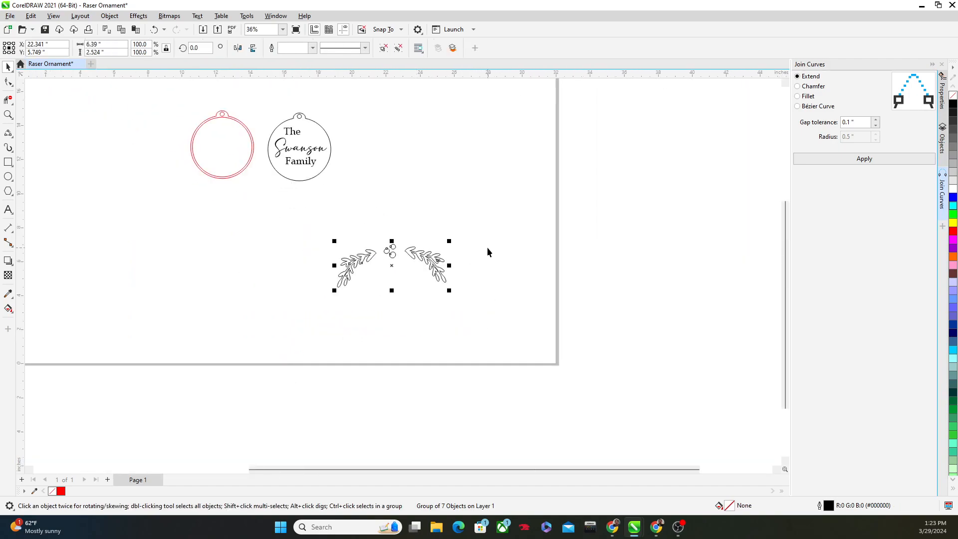
drag(438, 260, 384, 200)
scroll(384, 199, up, 2)
scroll(368, 208, down, 1)
scroll(359, 245, down, 2)
scroll(351, 281, up, 1)
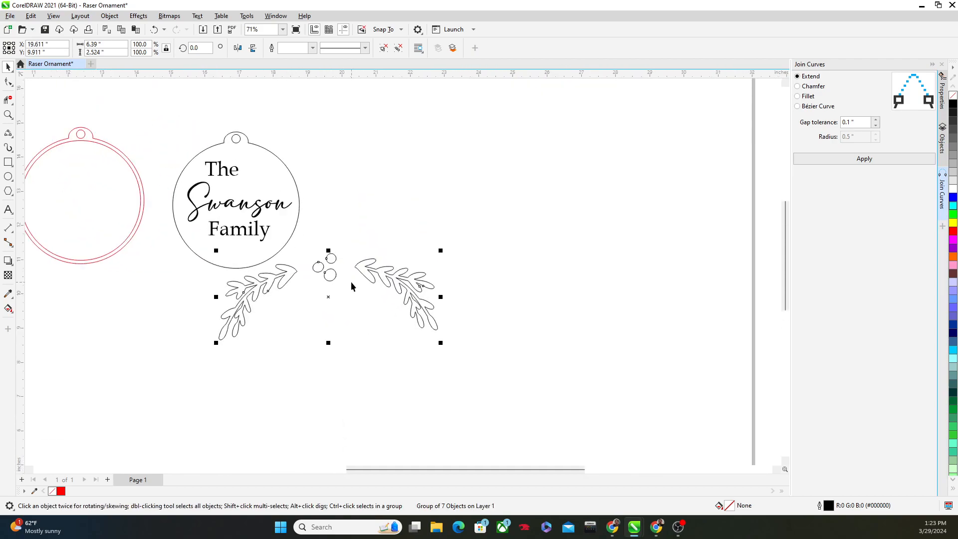
scroll(351, 281, down, 1)
Step: Ungroup the holly outline and move both branches in closer to the three berries
right_click(370, 276)
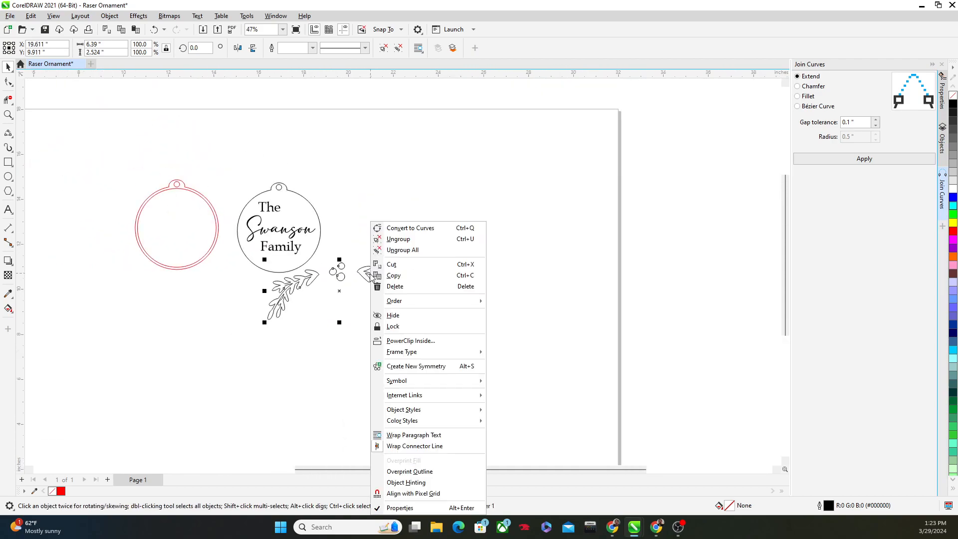
click(394, 239)
click(429, 275)
drag(382, 286, 376, 284)
scroll(308, 282, up, 3)
drag(310, 261, 325, 256)
drag(440, 251, 431, 257)
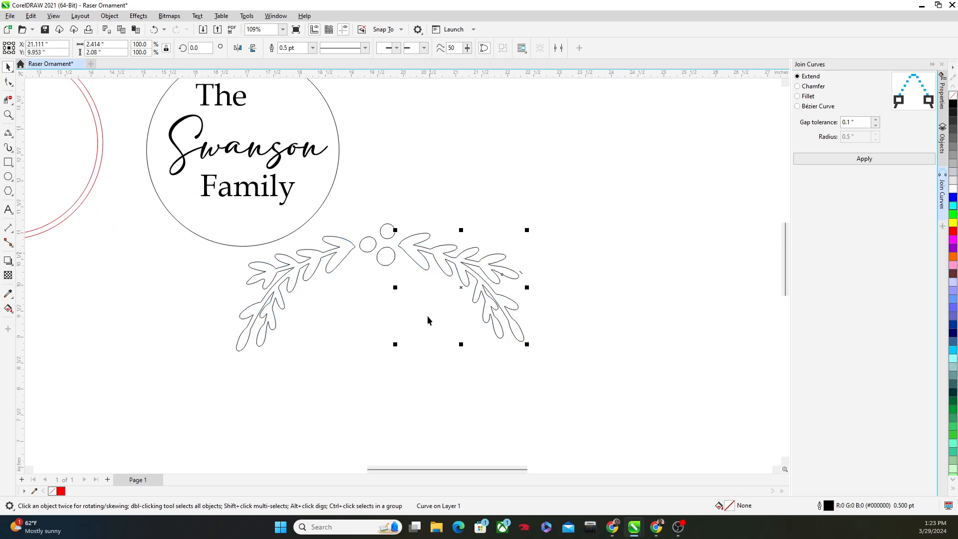
Step: Group the two branches, the berries and their small parts into one holly object again
scroll(412, 330, up, 1)
scroll(412, 330, down, 4)
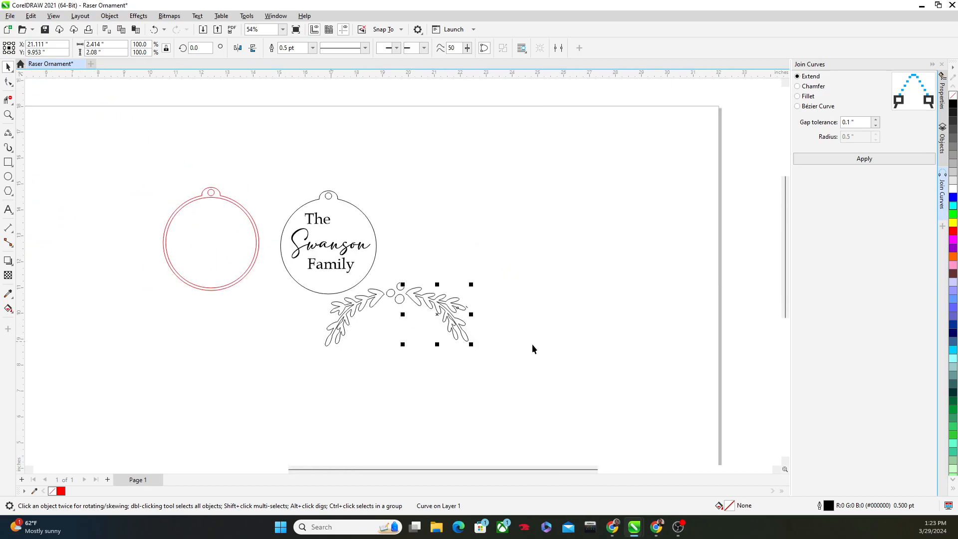
drag(522, 285, 302, 396)
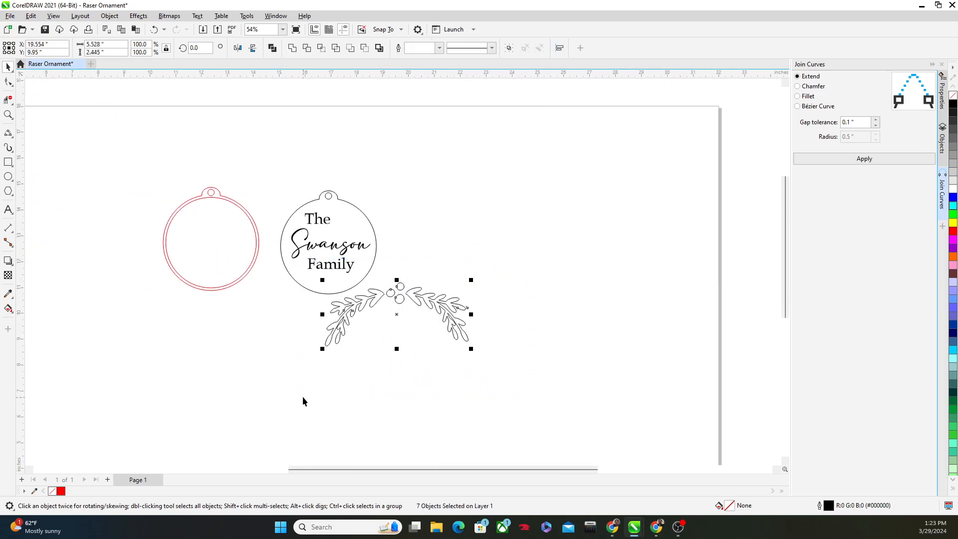
right_click(391, 296)
click(419, 53)
click(509, 302)
Step: Scale the holly group proportionally to about 3.1 in wide and place it on the text ornament just below the hanging loop
drag(412, 294, 376, 223)
scroll(433, 230, up, 1)
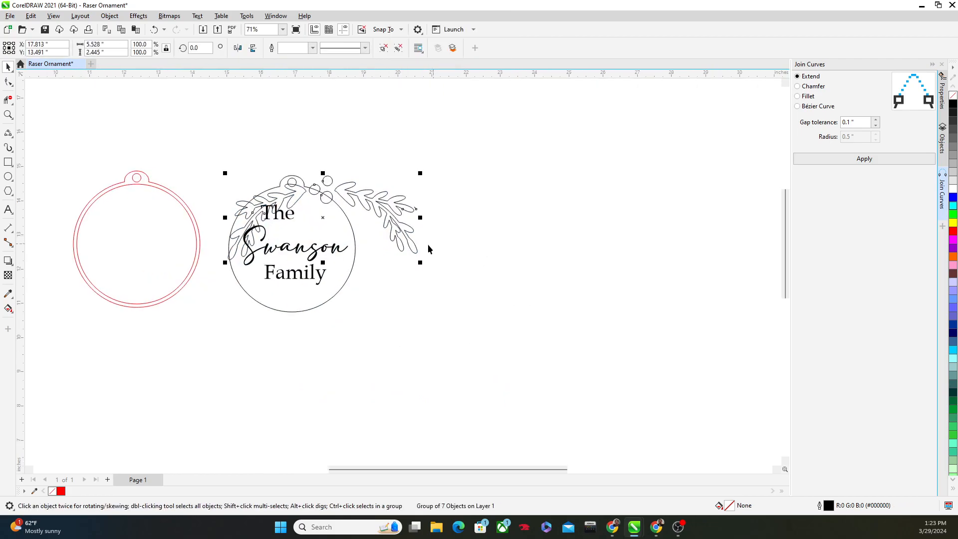
drag(419, 266, 335, 223)
scroll(281, 206, up, 1)
scroll(281, 206, up, 6)
scroll(280, 160, down, 2)
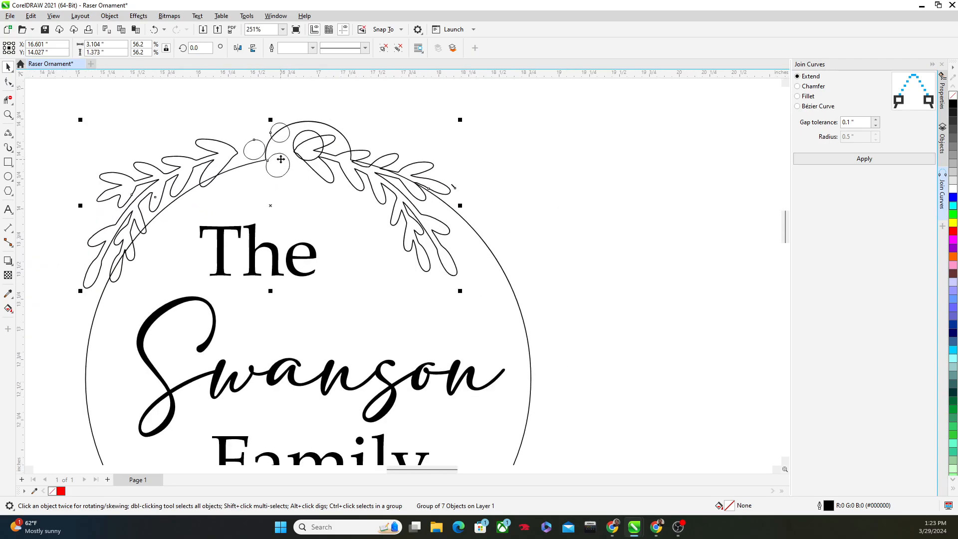
drag(279, 160, 306, 205)
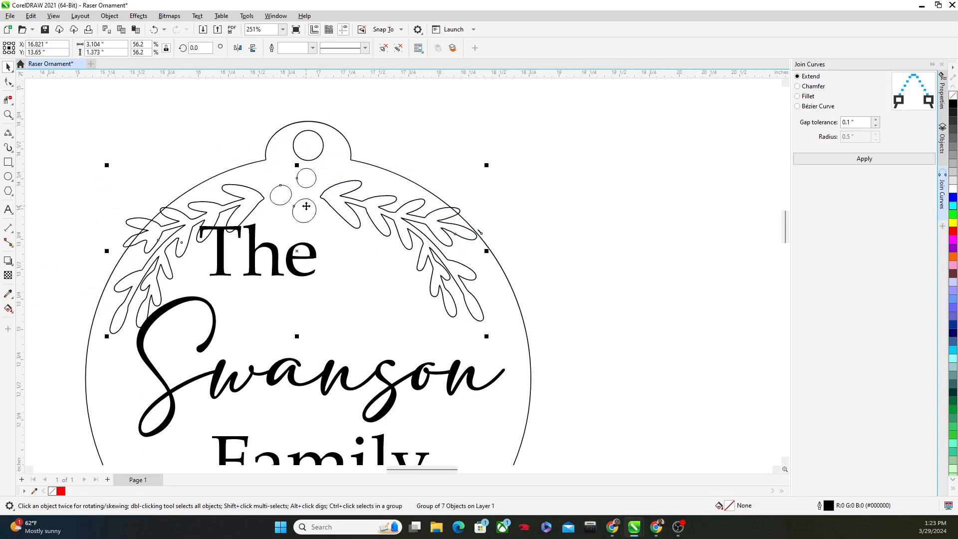
Step: Move the word "The" down and centre it beneath the holly berries
scroll(315, 213, down, 2)
click(300, 257)
click(292, 252)
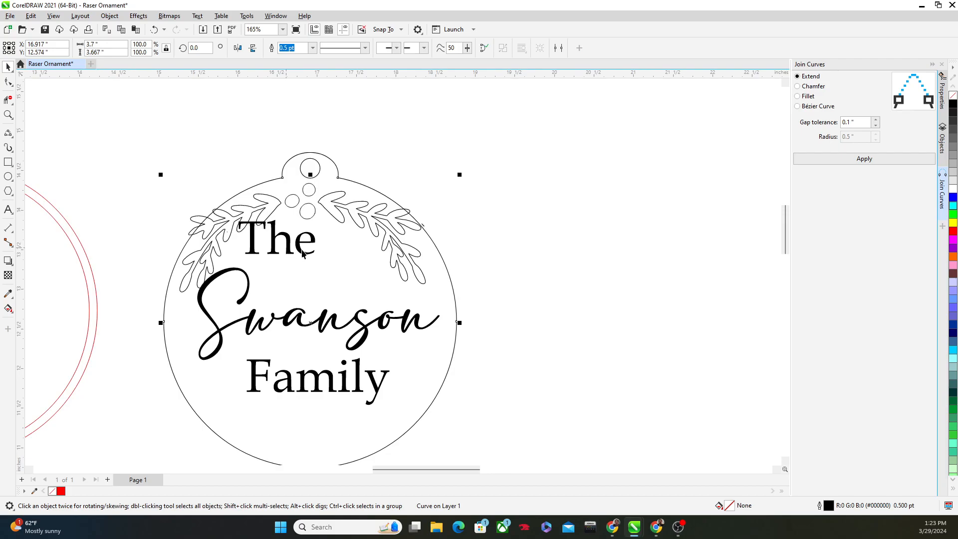
click(307, 255)
drag(306, 255, 339, 287)
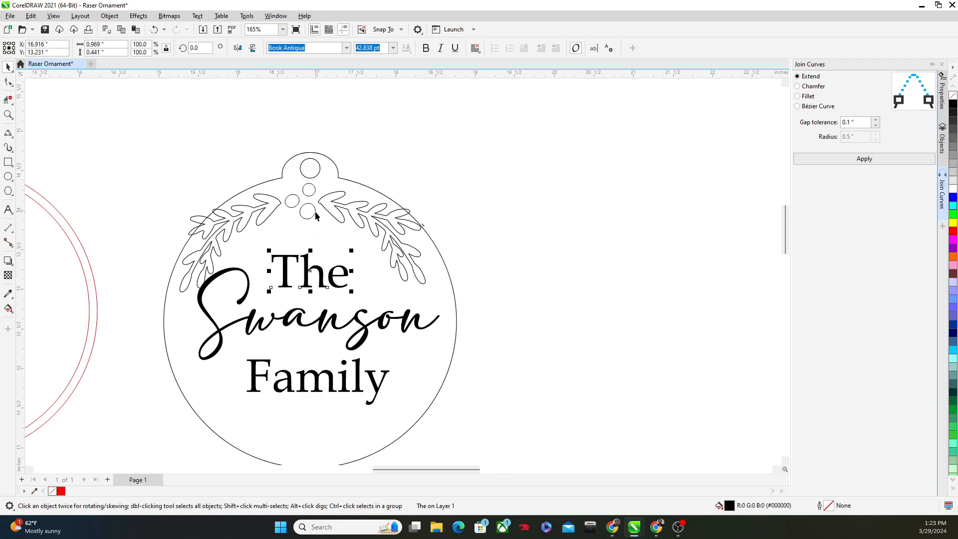
Step: Shrink the holly group to about 2.43 in wide so it fits within the ornament's circle
click(387, 229)
drag(430, 292, 417, 278)
drag(299, 207, 323, 217)
drag(423, 291, 399, 281)
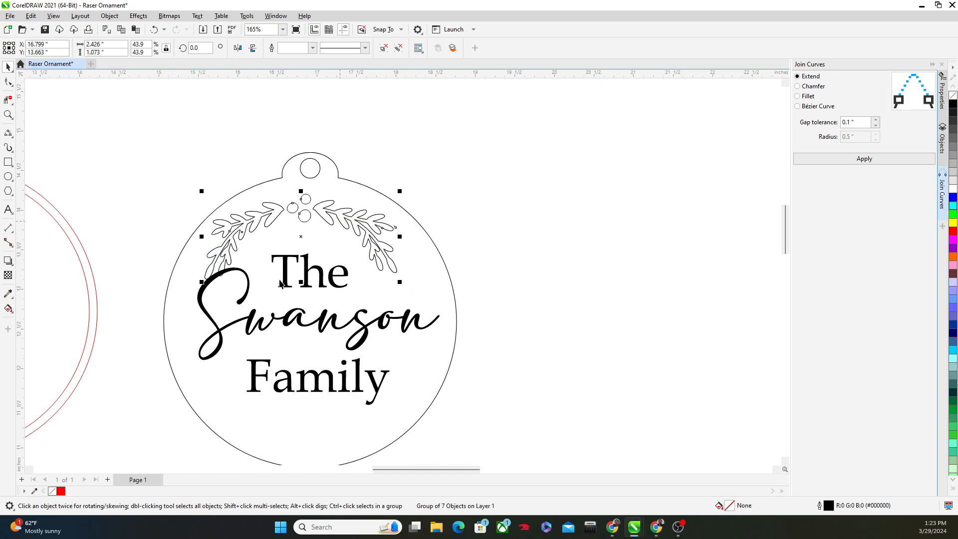
Step: Scale down the script family-name text slightly from its lower-left corner, away from the holly branch
click(243, 325)
click(257, 334)
click(248, 330)
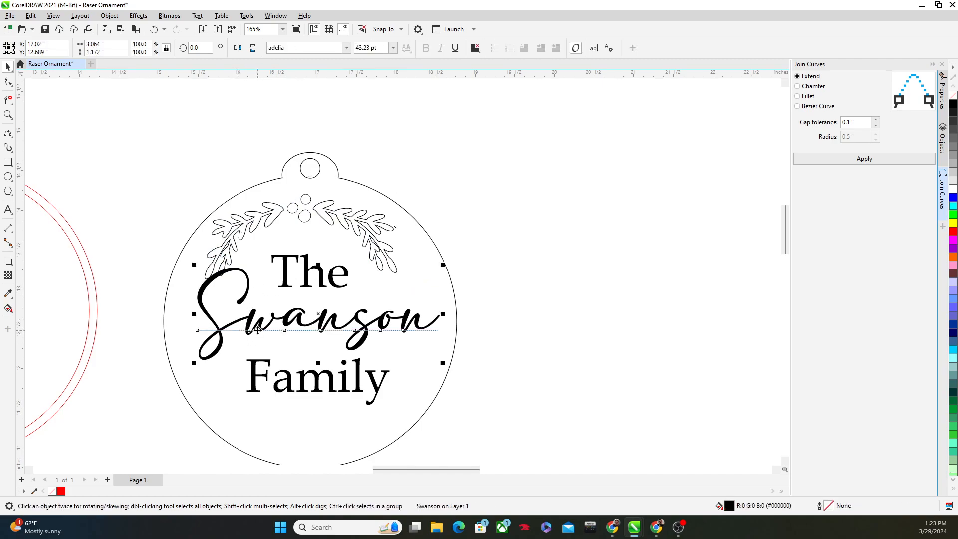
drag(193, 367, 214, 352)
Step: Reposition the holly group above the word "The", with its berries centred under the hanging loop
click(301, 382)
click(378, 243)
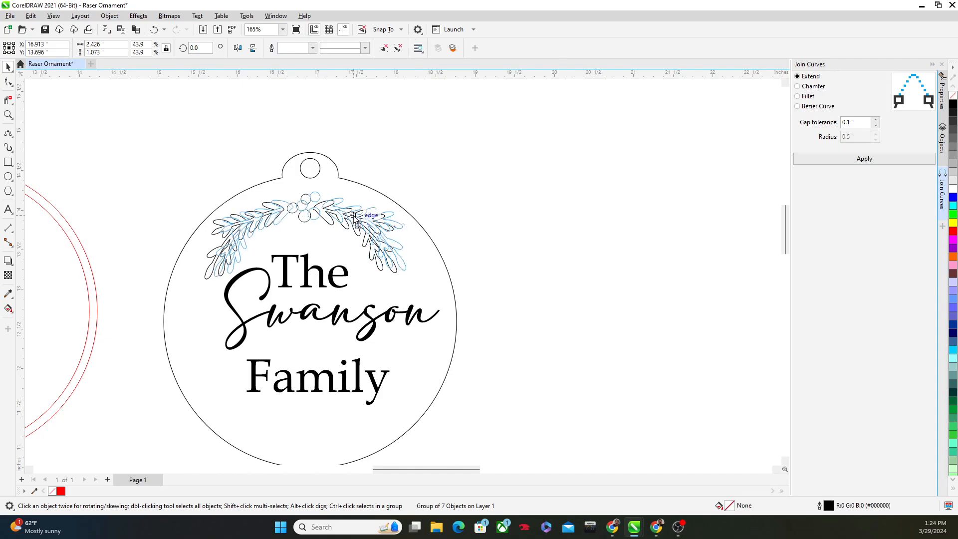
scroll(358, 283, down, 1)
scroll(359, 283, down, 2)
drag(328, 238, 324, 241)
scroll(329, 271, up, 2)
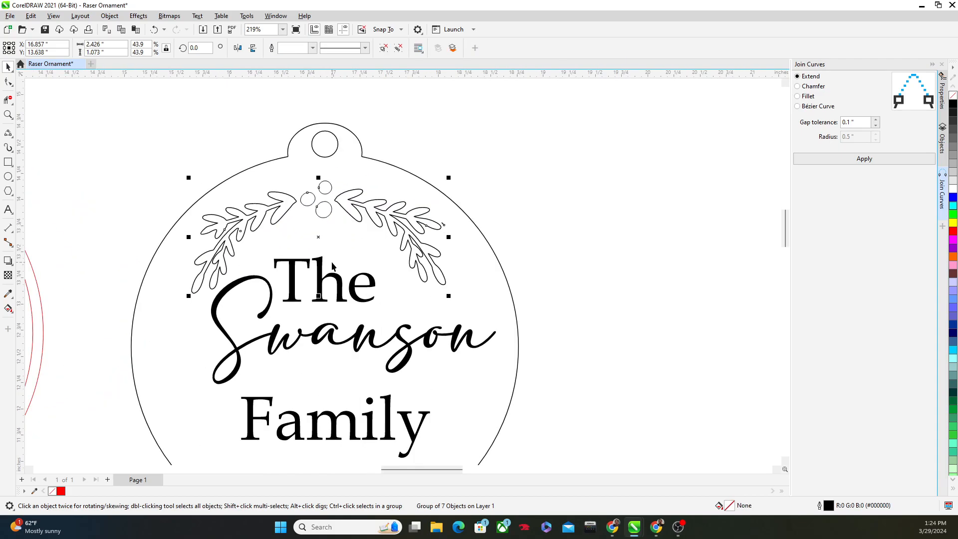
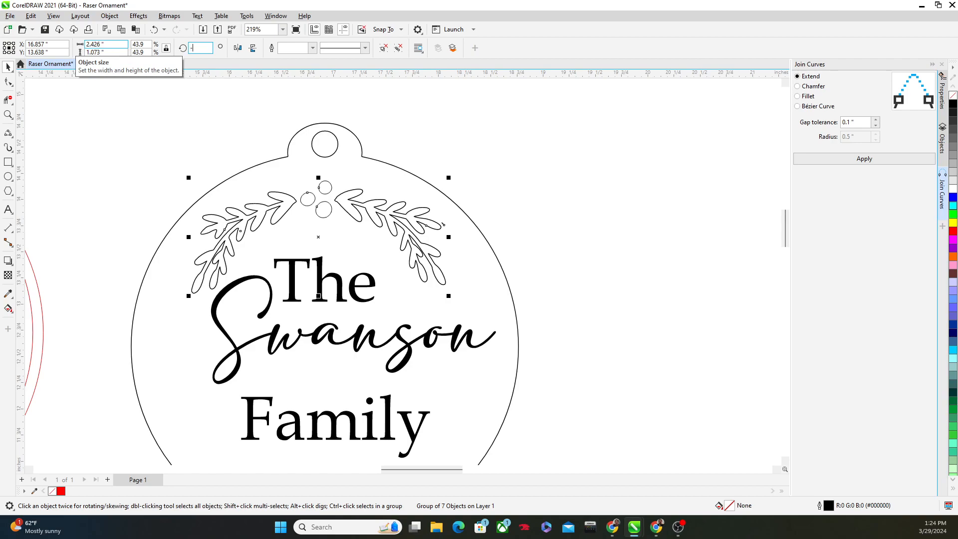
Step: Rotate the holly group by -5 degrees and shift it slightly right under the loop
text(-5)
key(Return)
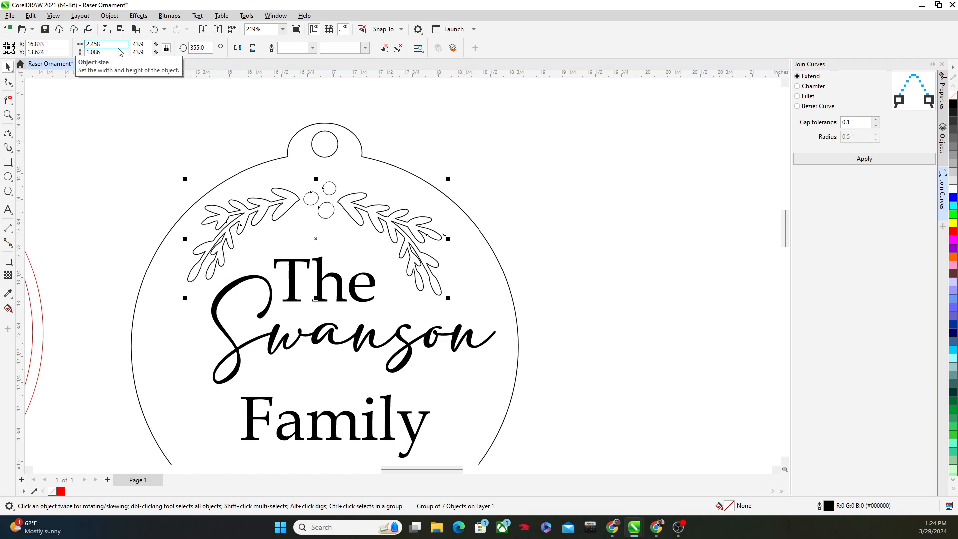
scroll(314, 185, down, 2)
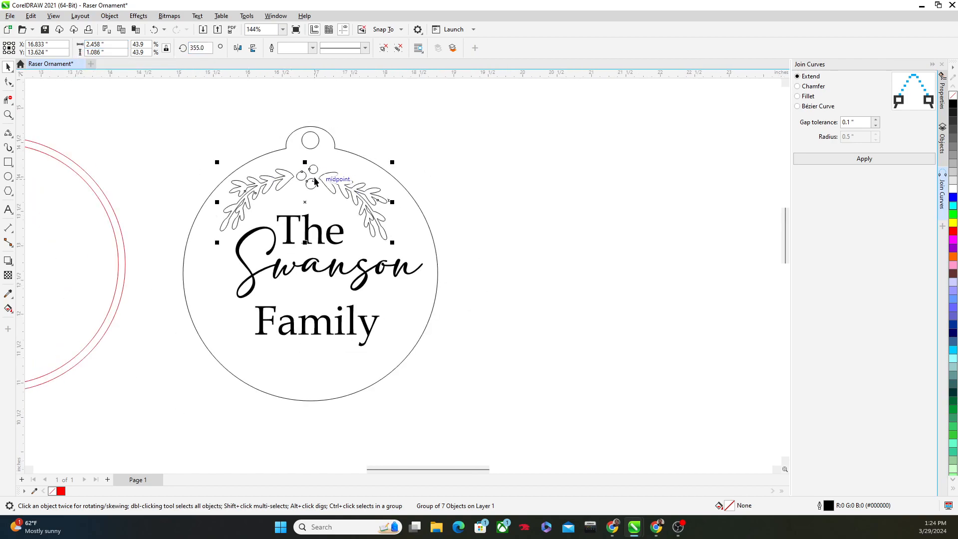
drag(314, 184, 323, 184)
Step: Fine-tune the holly group's rotation, trying 357 degrees and settling on 356 degrees
click(205, 46)
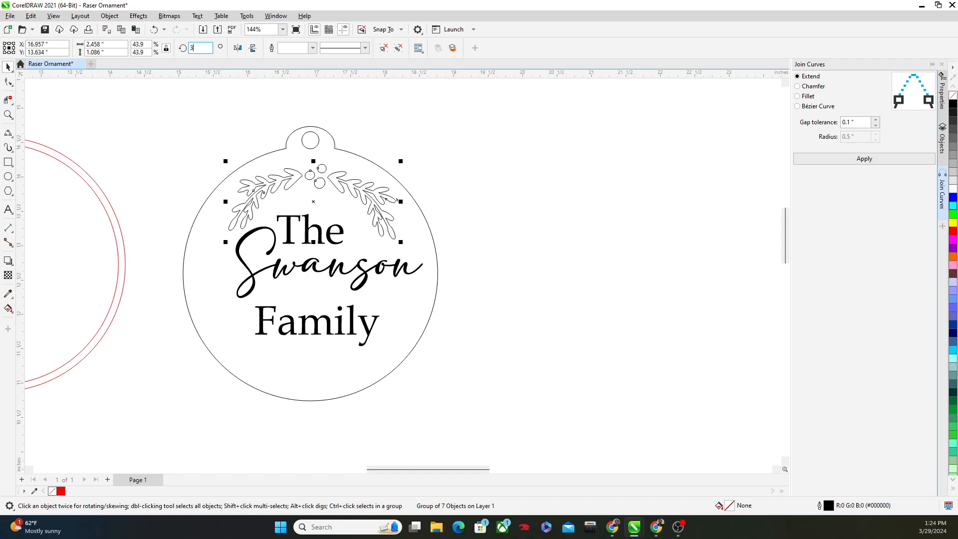
text(357)
key(Return)
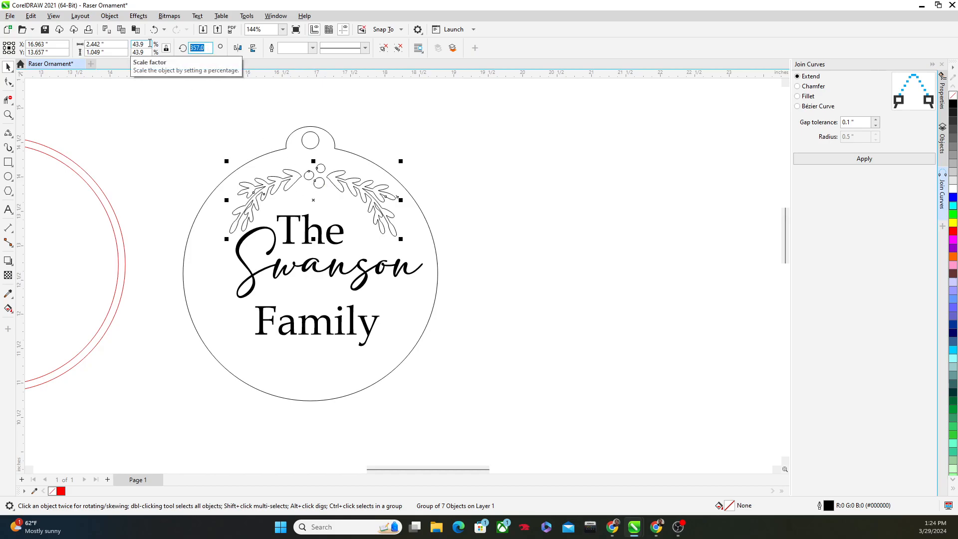
key(Return)
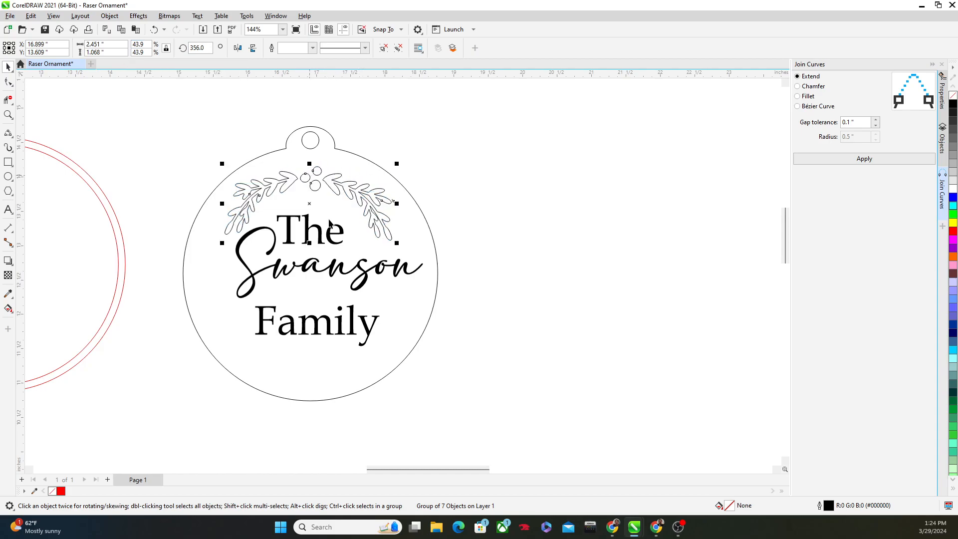
Step: Copy and paste the holly group and place the duplicate to the right of the ornament
scroll(316, 179, down, 1)
right_click(323, 198)
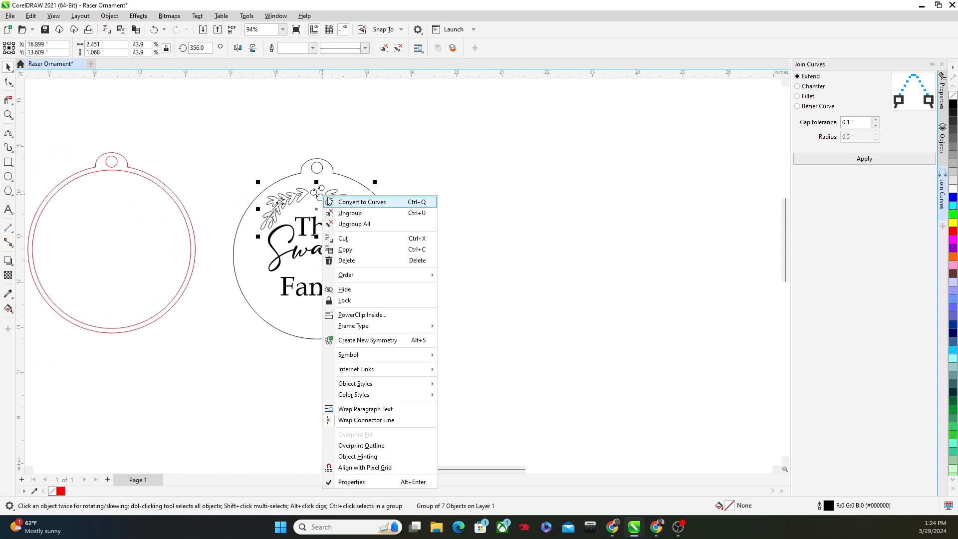
click(353, 249)
right_click(441, 188)
click(461, 261)
drag(325, 195, 537, 258)
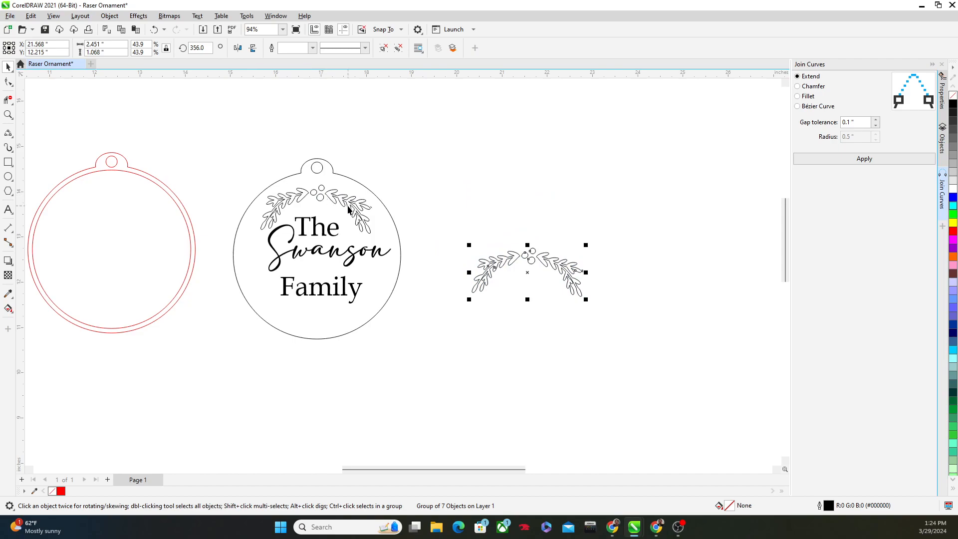
Step: Mirror the duplicate holly vertically and place it in the ornament beneath the word "Family"
click(253, 48)
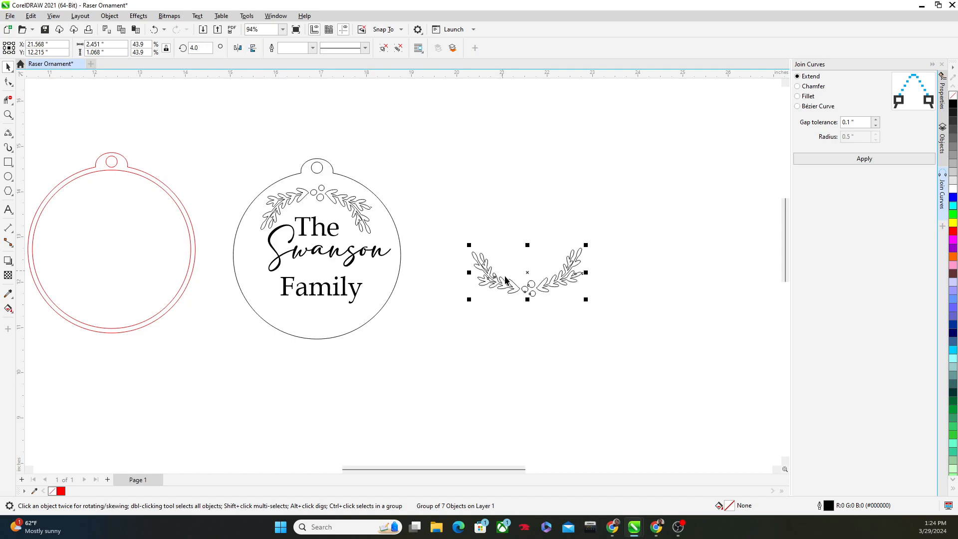
drag(528, 273, 323, 290)
click(321, 291)
Step: Shrink the words "The" and "Family" and recentre the text lines between the two holly groups
click(332, 231)
drag(341, 214, 310, 254)
click(318, 255)
click(315, 317)
Step: Nudge the lower holly group up and centre it beneath the word "Family"
scroll(323, 326, down, 1)
scroll(322, 325, up, 3)
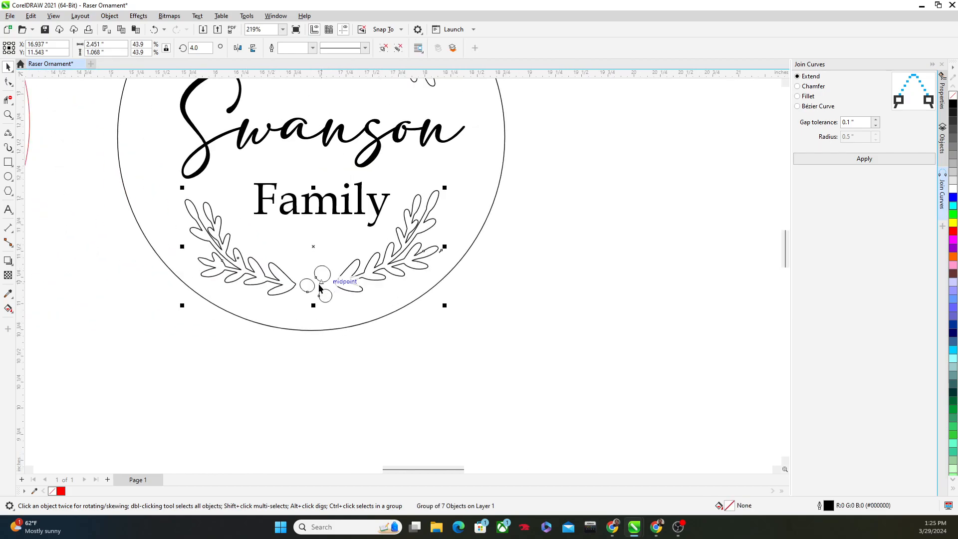
drag(313, 288, 311, 280)
Step: Group the four parts of the red ring and its hanging loop
scroll(310, 277, down, 3)
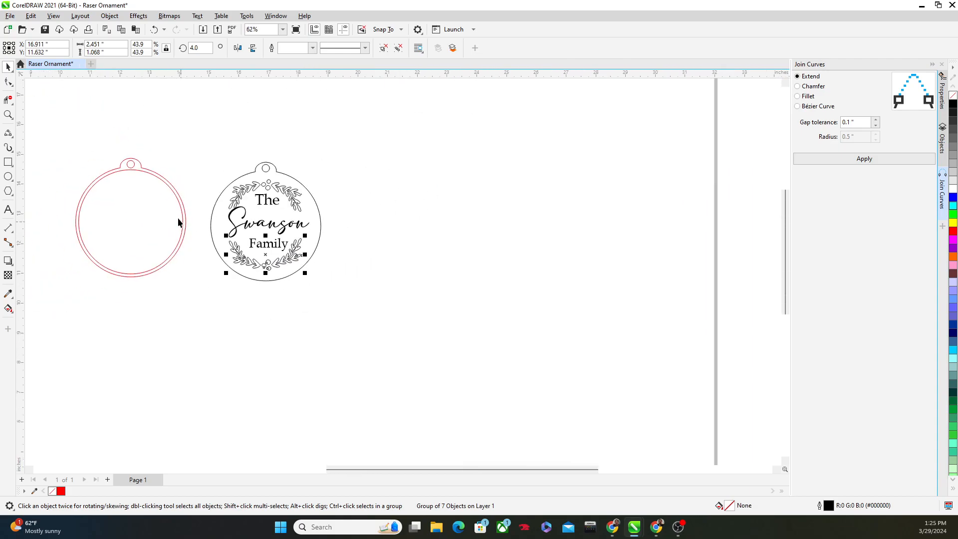
click(183, 224)
drag(49, 150, 205, 304)
right_click(174, 238)
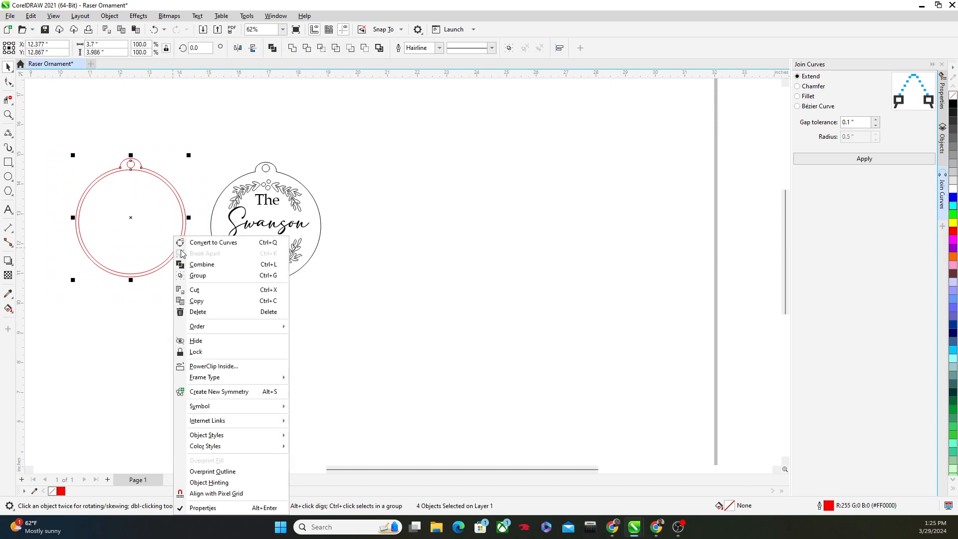
click(199, 275)
Step: Overlay the red ring group on the text ornament to check the border clearance, and move it back beside it
drag(126, 216, 263, 226)
scroll(269, 232, up, 3)
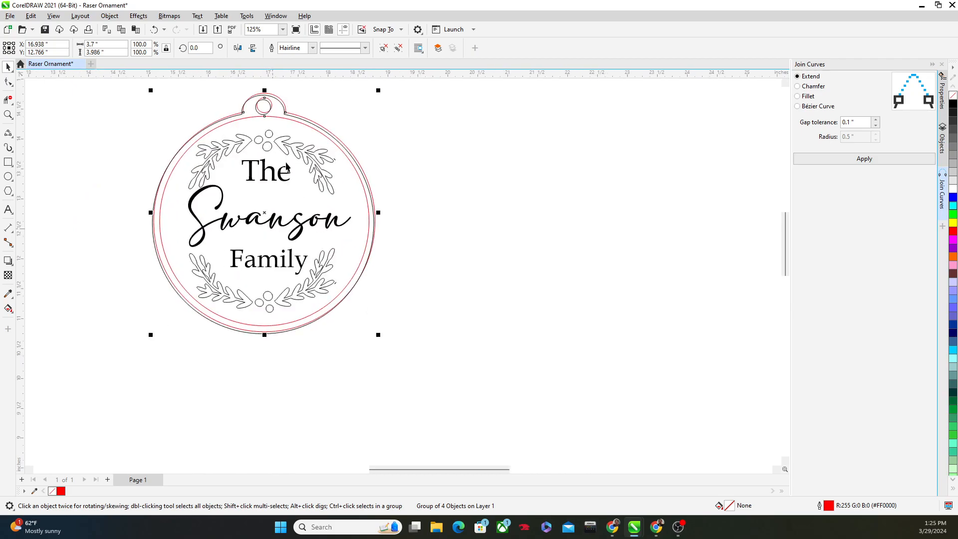
scroll(273, 132, down, 3)
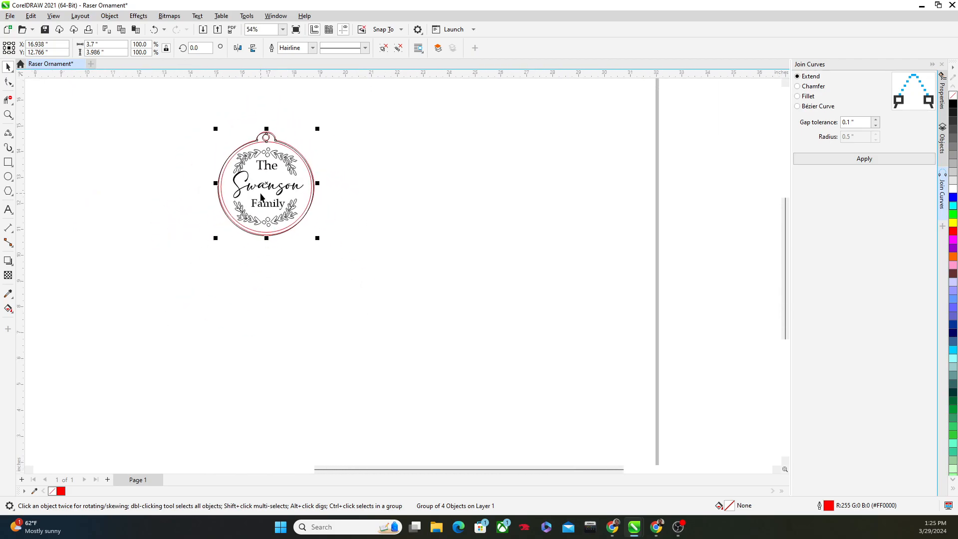
drag(265, 185, 136, 190)
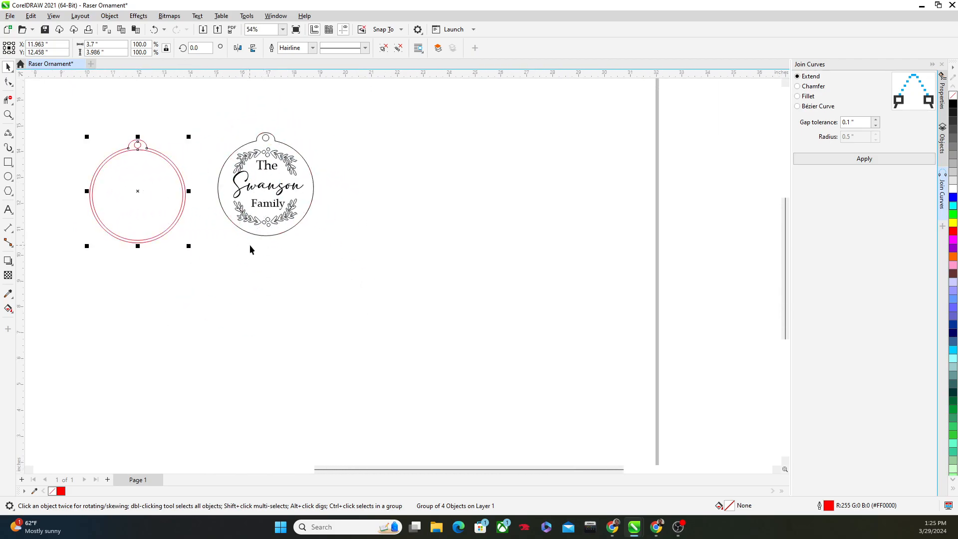
Step: Examine the lower holly, the black outline and the loop hole of the text ornament up close
scroll(262, 235, up, 4)
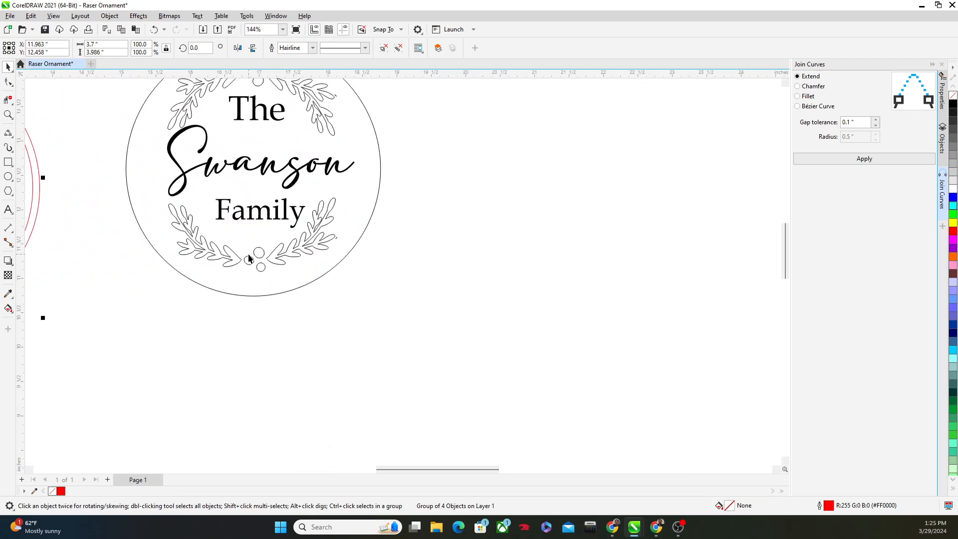
click(248, 258)
scroll(267, 262, down, 3)
drag(269, 262, 306, 313)
click(327, 177)
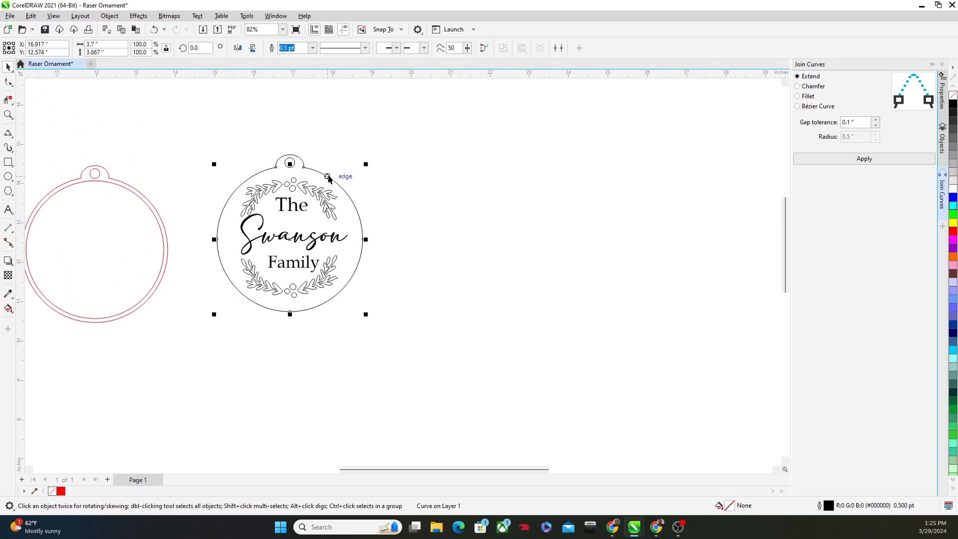
click(327, 157)
scroll(291, 148, up, 1)
scroll(290, 148, up, 1)
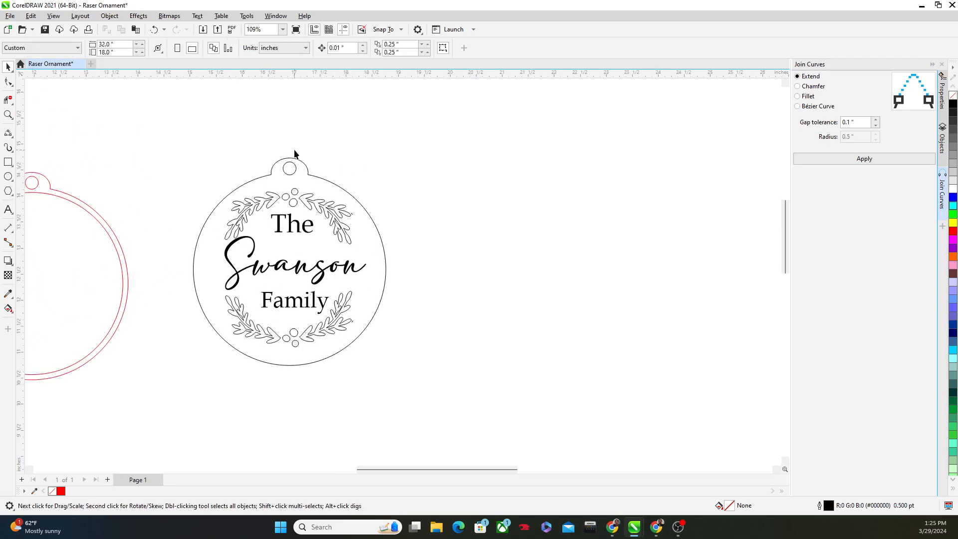
click(291, 172)
click(274, 167)
Step: Move the text and both holly groups together out of the black outline, to its right
scroll(273, 195, down, 4)
drag(352, 287, 366, 314)
drag(288, 236, 433, 245)
Step: Join the black ornament outline and its loop using Extend with a 0.1 in gap tolerance, and test the joined curve by moving it
drag(212, 143, 369, 328)
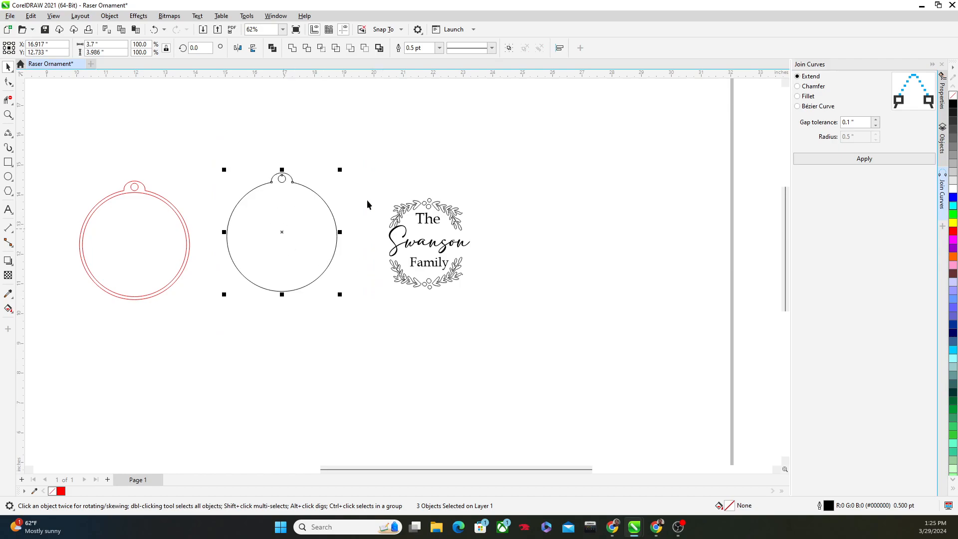
click(881, 164)
click(333, 139)
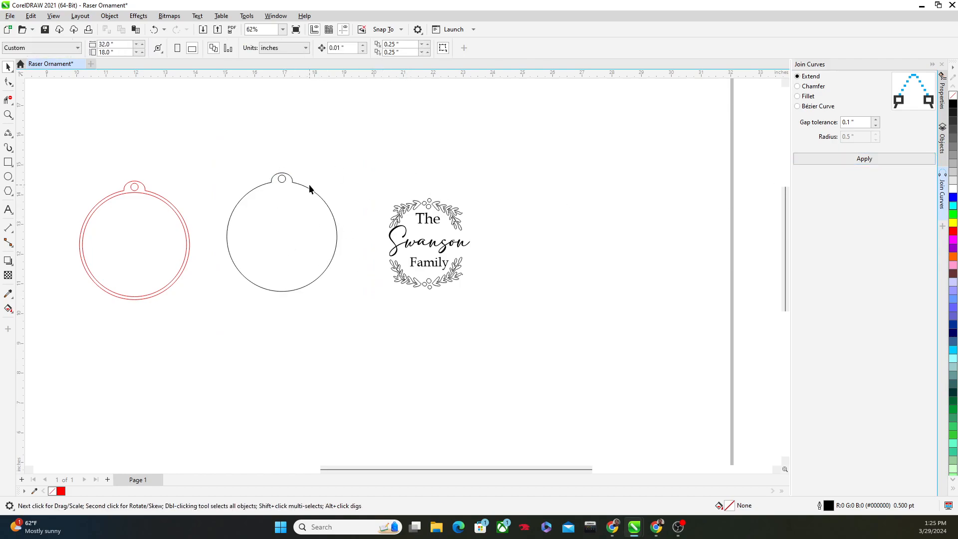
drag(296, 206, 287, 296)
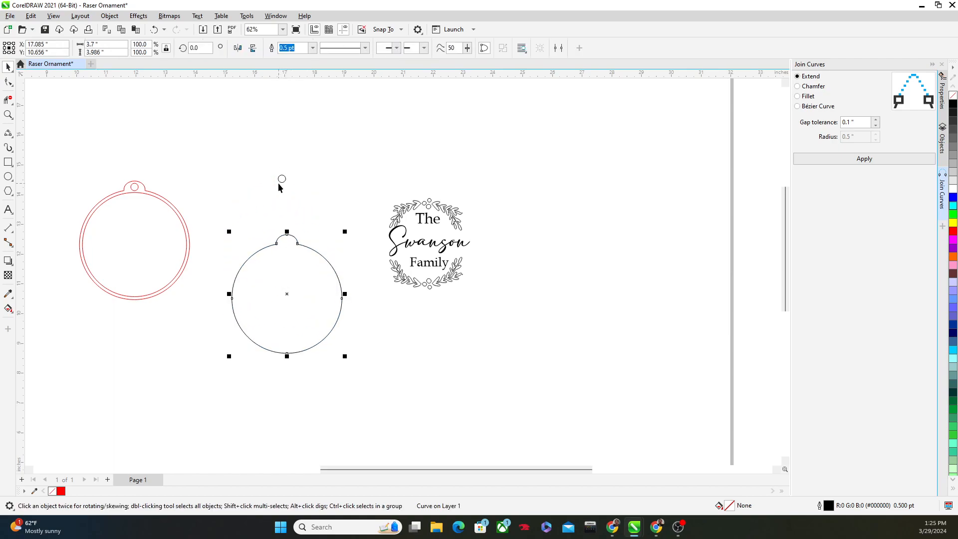
key(ctrl+z)
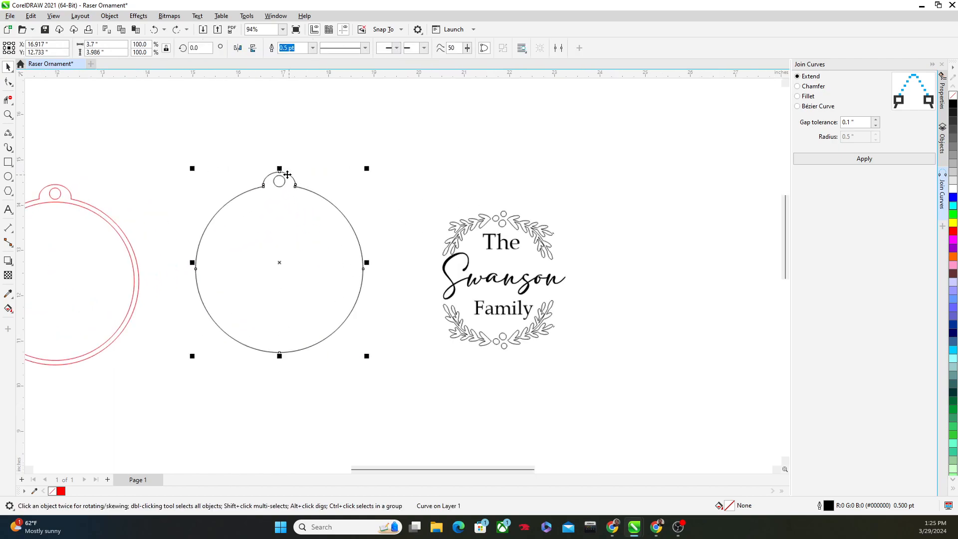
Step: Group the joined black outline with the small circle of its hanging loop
right_click(264, 195)
click(213, 155)
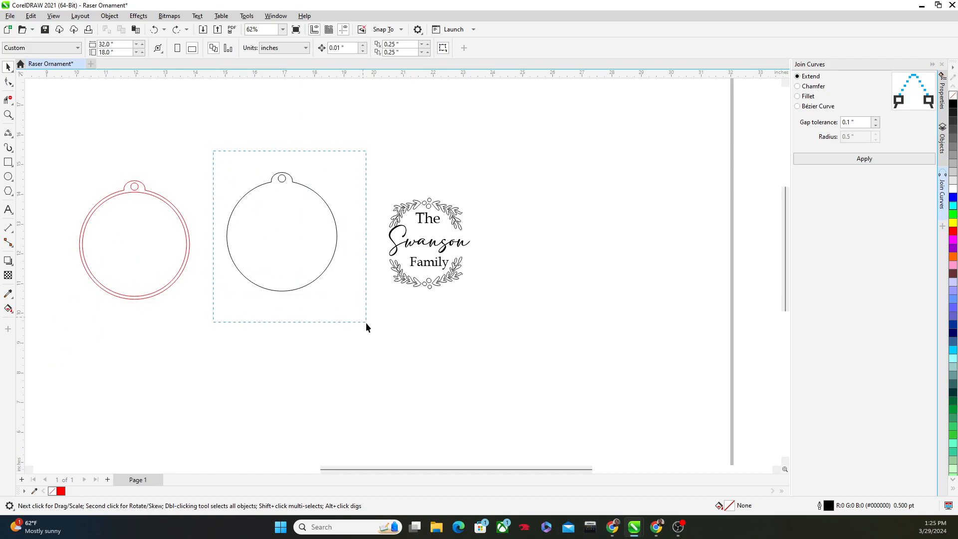
drag(365, 321, 365, 320)
right_click(309, 251)
click(338, 274)
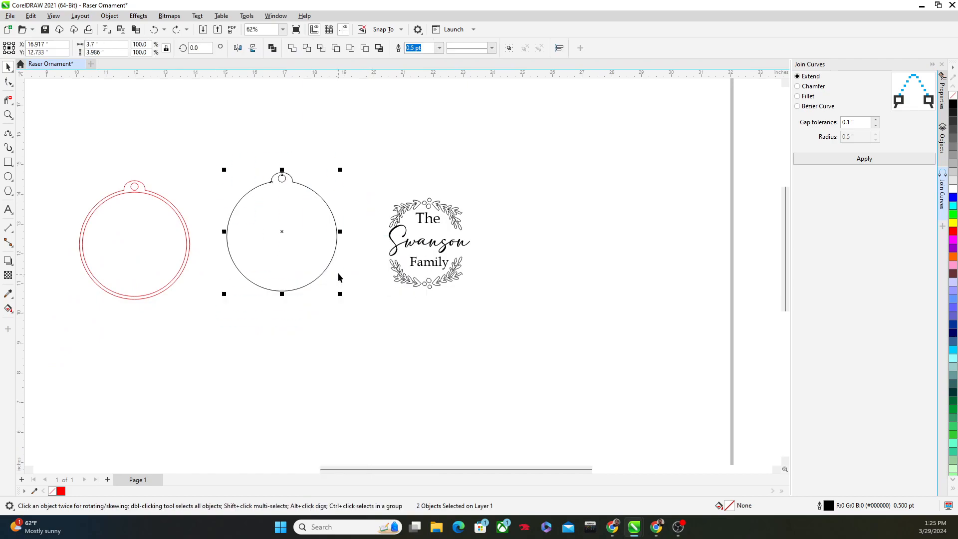
Step: Move the text and both holly groups back inside the black outline, nudging them about 0.12 in down and 0.08 in left to centre them
click(390, 183)
drag(445, 306, 445, 307)
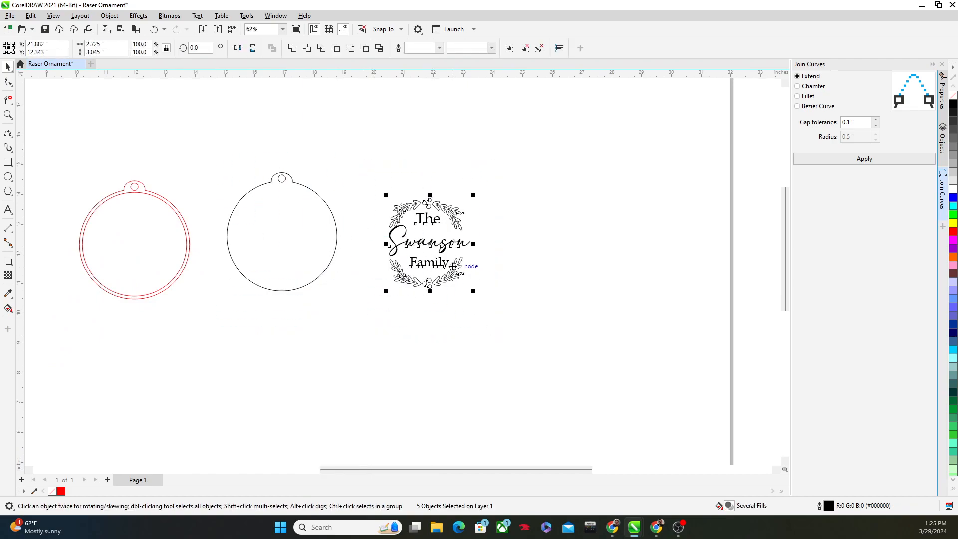
drag(430, 243, 283, 231)
scroll(282, 232, up, 2)
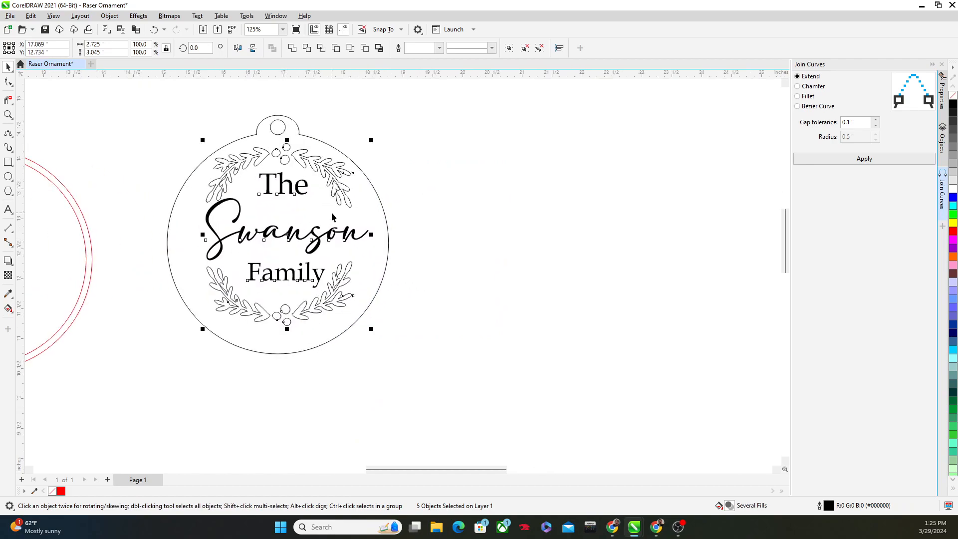
key(Down)
key(Down)
key(Down)
key(Down)
key(Down)
key(Down)
key(Down)
key(Down)
key(Down)
key(Down)
key(Down)
key(Left)
key(Left)
key(Left)
key(Left)
key(Left)
key(Left)
key(Left)
key(Left)
key(Left)
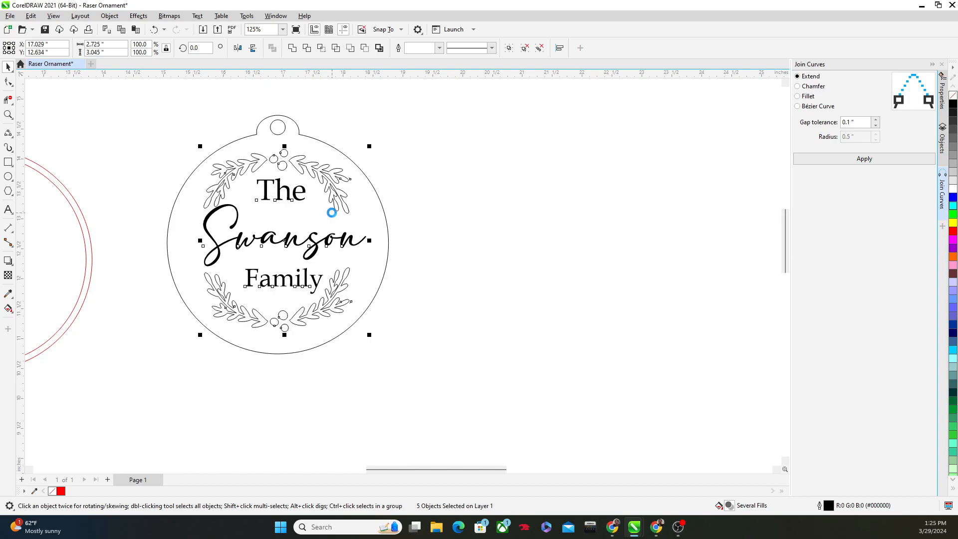
key(Right)
key(Down)
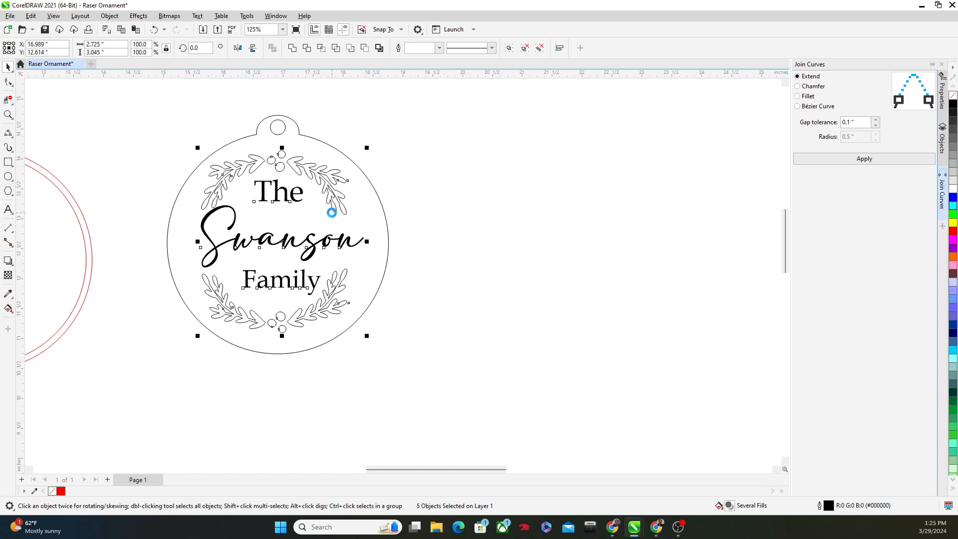
click(396, 203)
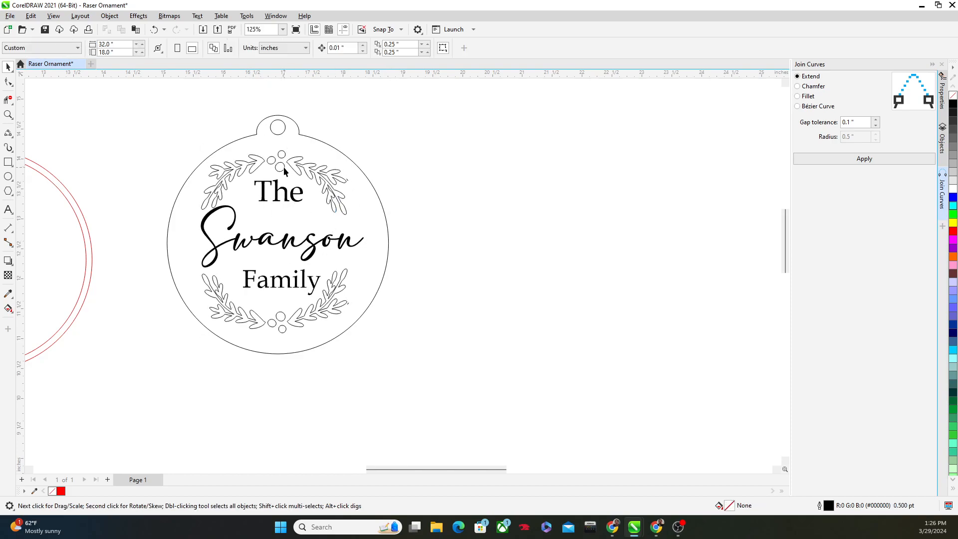
Step: Set the outline of the grouped ornament shape and loop hole to a hairline in red, RGB 255, 0, 0
click(311, 141)
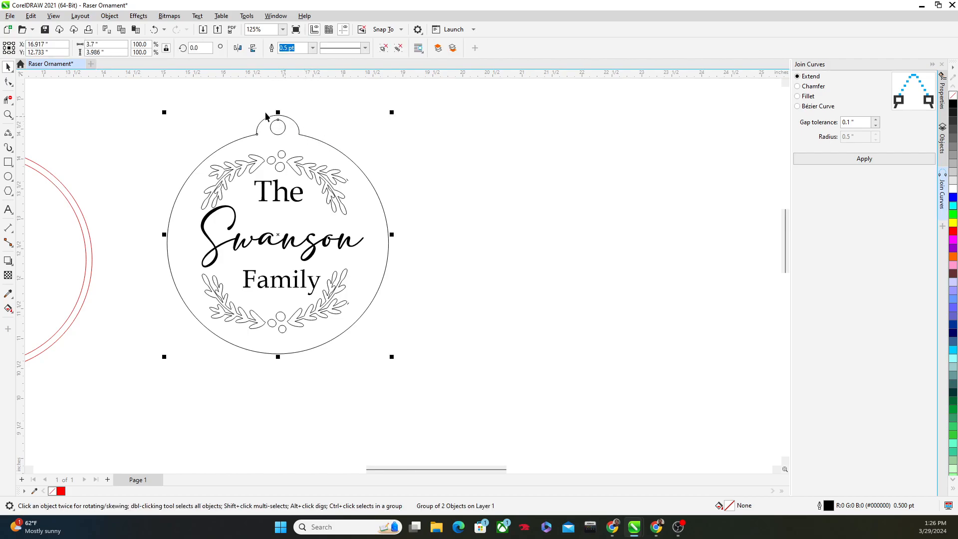
click(941, 90)
click(829, 118)
click(811, 127)
click(830, 106)
click(905, 153)
text(255)
key(Return)
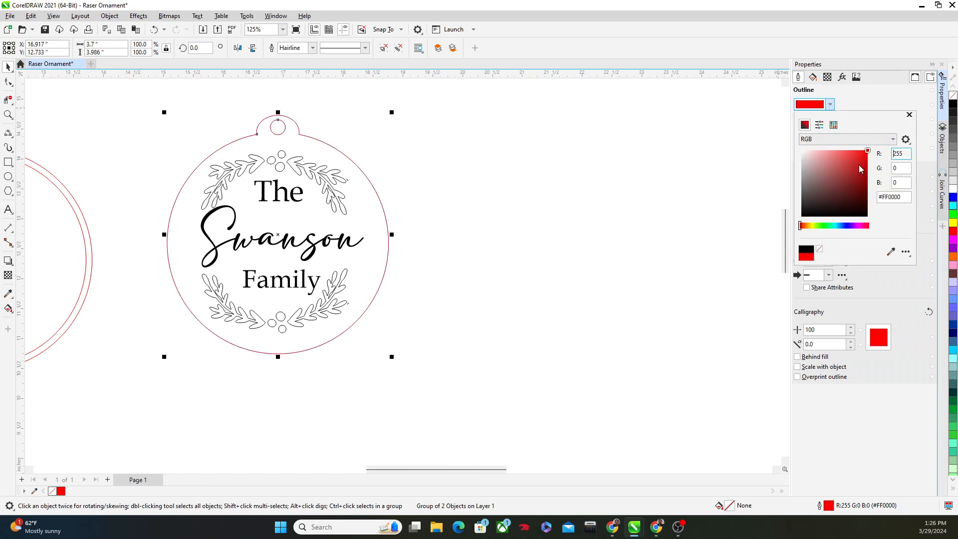
click(555, 327)
Step: Move the plain red ring group farther away from the text ornament
scroll(555, 327, down, 4)
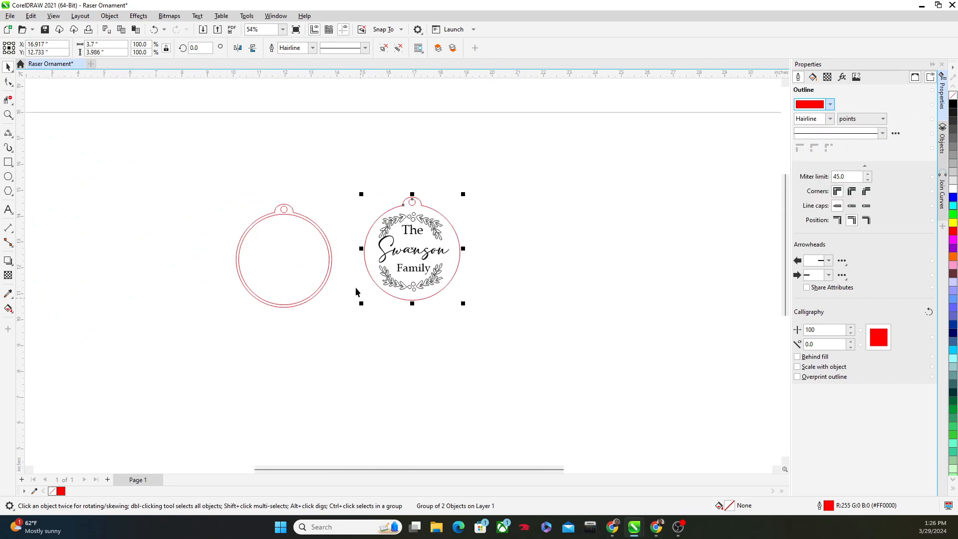
click(288, 230)
drag(282, 232, 207, 252)
Step: Shift the word Family slightly sideways to centre it beneath the family name
scroll(410, 244, up, 3)
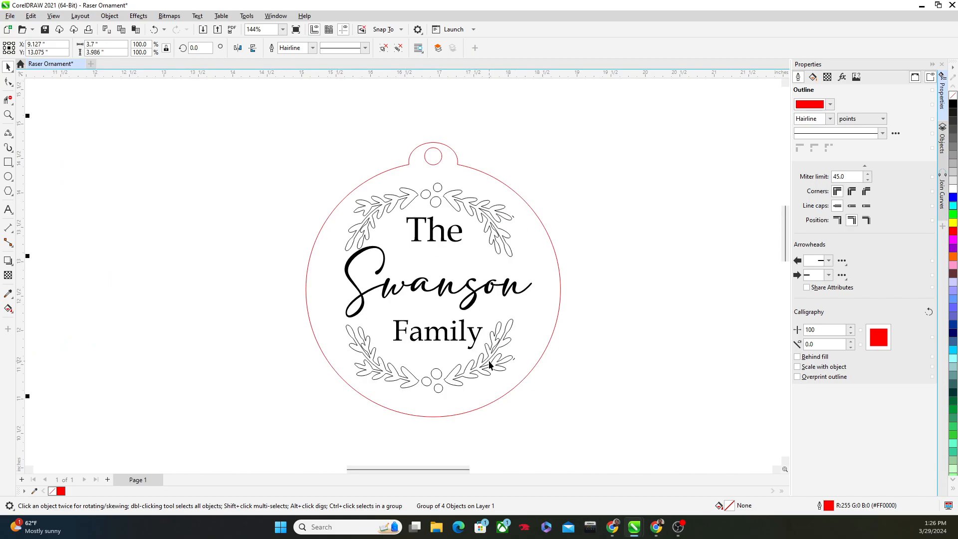
click(442, 342)
scroll(439, 341, up, 1)
ctrl+click(434, 339)
drag(434, 339, 438, 339)
Step: Set the upper holly group's outline to a hairline in blue, RGB 0, 0, 255
click(402, 390)
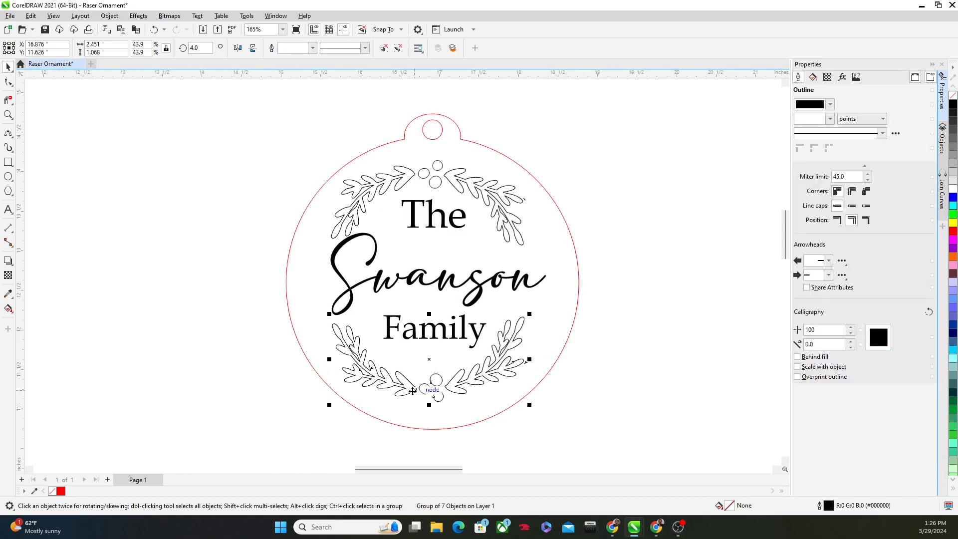
scroll(375, 346, up, 5)
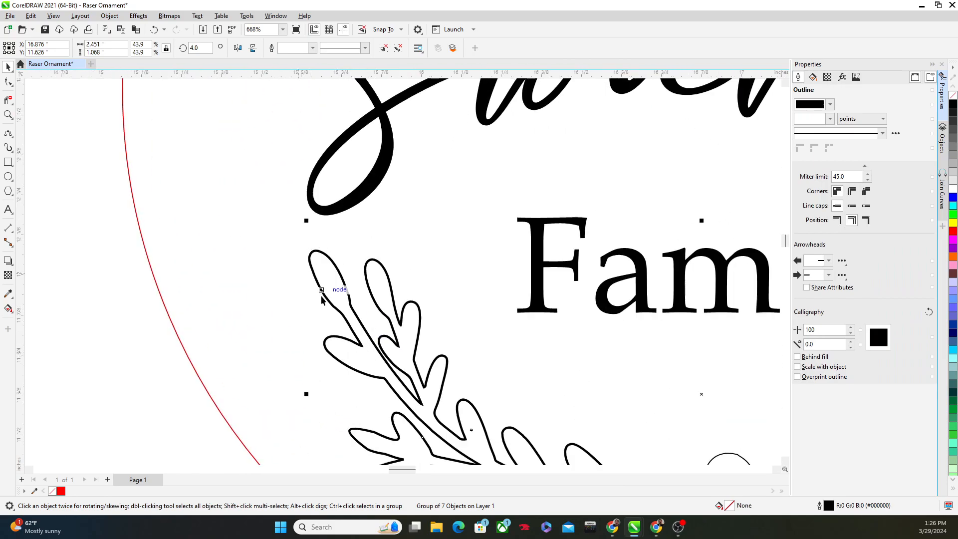
scroll(349, 342, down, 3)
scroll(489, 408, down, 4)
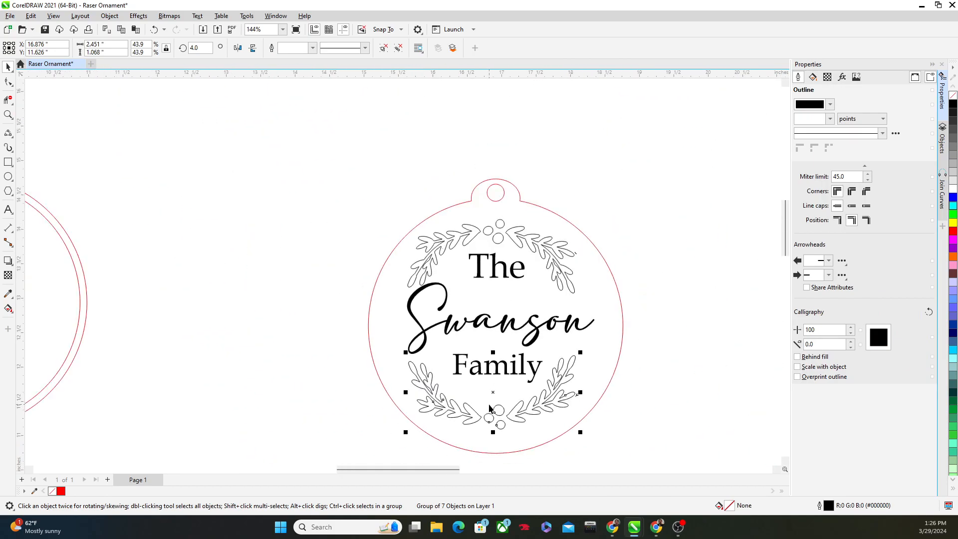
scroll(491, 406, up, 3)
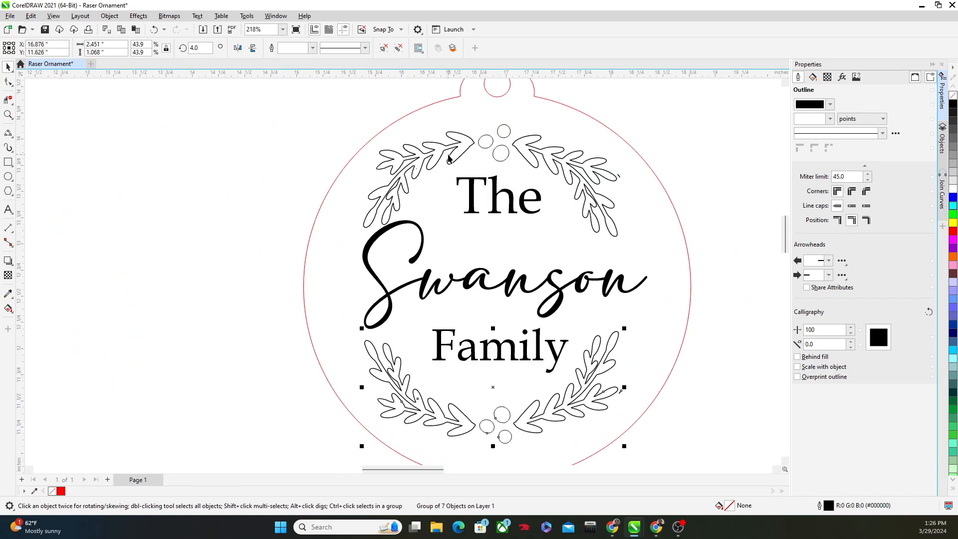
scroll(448, 159, down, 2)
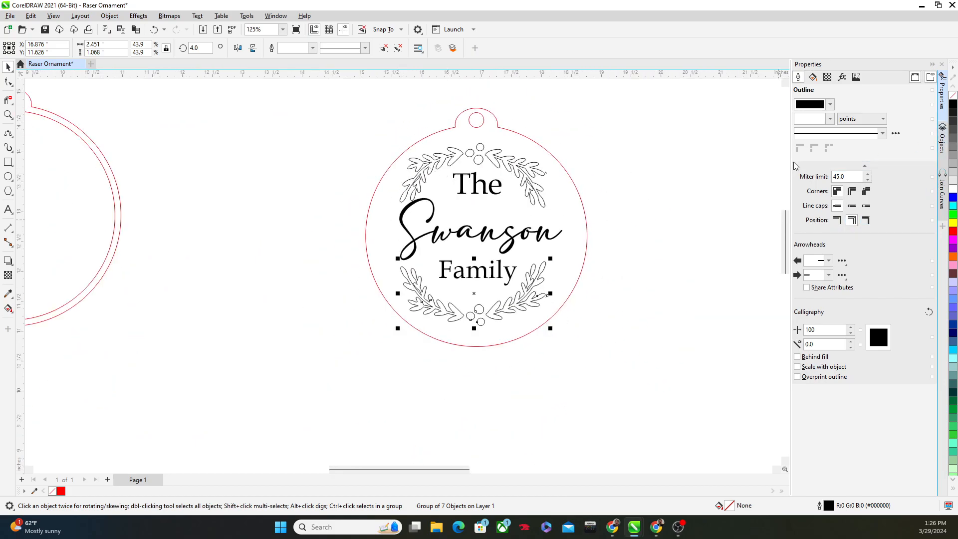
click(438, 161)
click(830, 119)
click(825, 130)
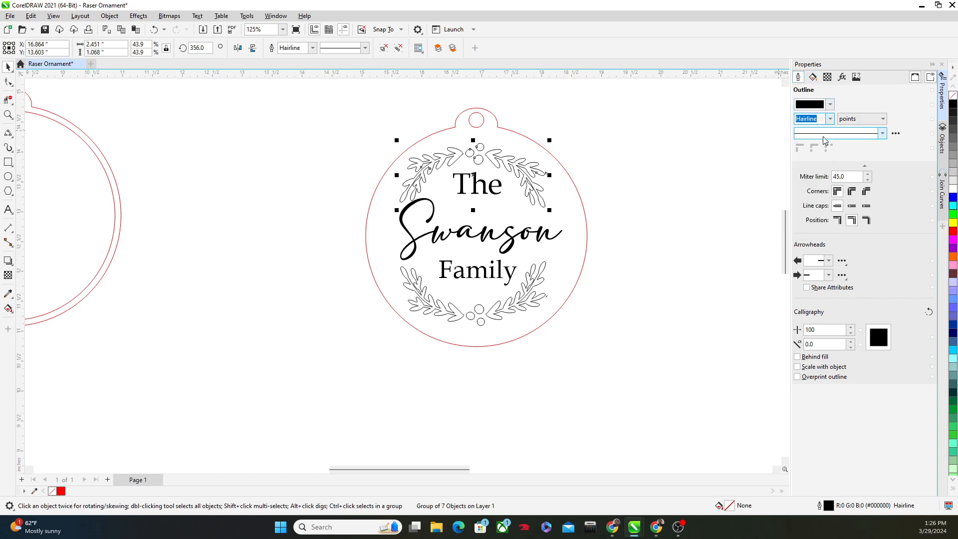
click(830, 104)
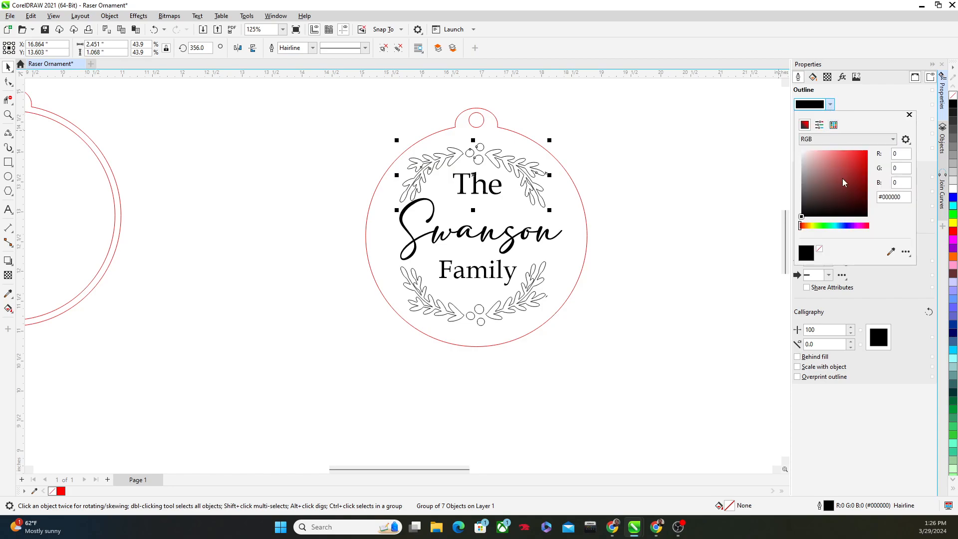
key(Tab)
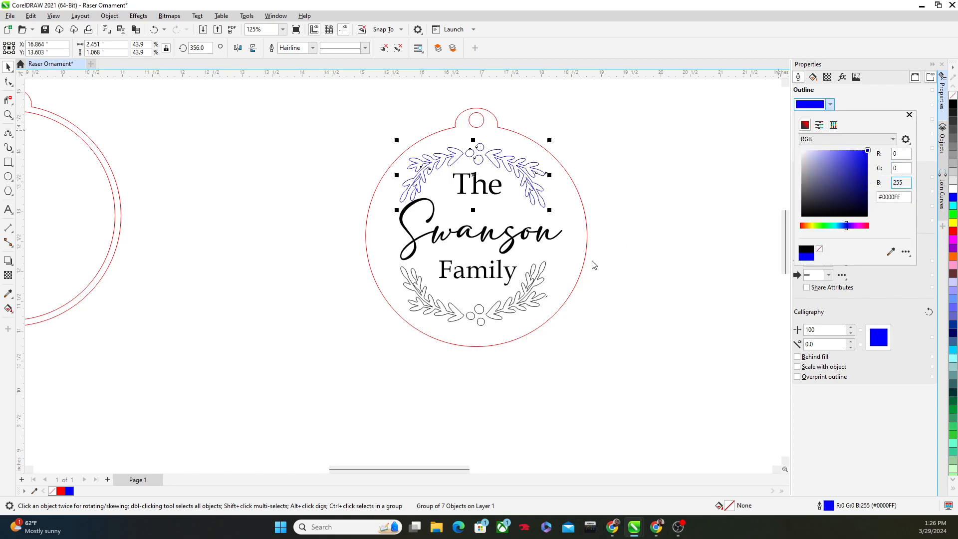
Step: Set the lower holly group's outline to a hairline in blue, RGB 0, 0, 255, matching the upper holly
click(480, 316)
click(516, 308)
click(518, 301)
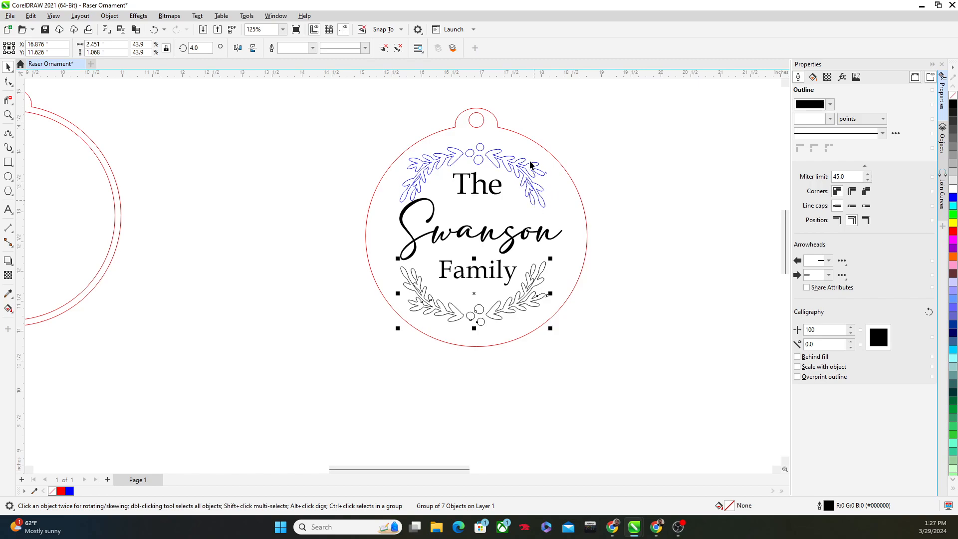
click(830, 119)
click(828, 136)
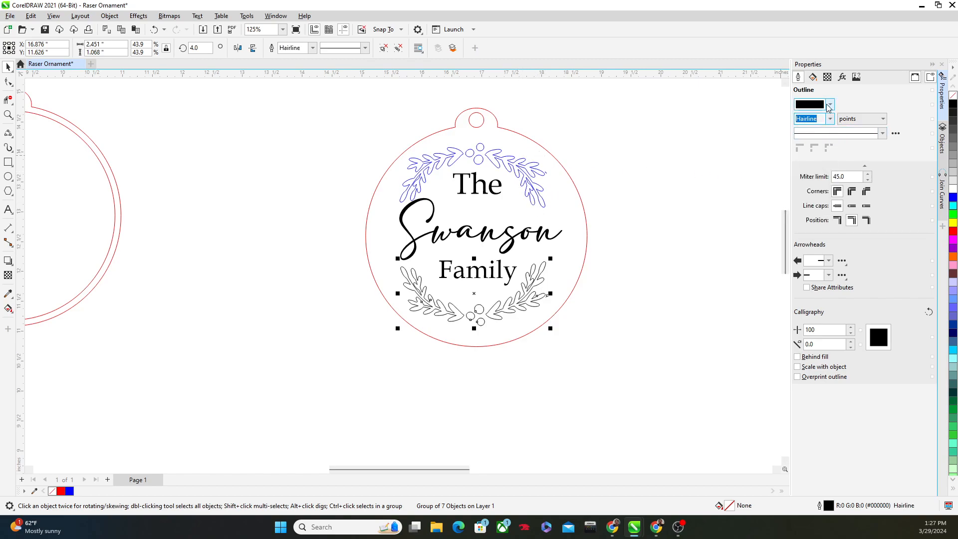
click(830, 104)
double_click(903, 182)
text(255)
key(Return)
click(695, 310)
Step: Check the outline colour and width of both holly groups and the surrounding ornament outline
click(534, 296)
click(540, 196)
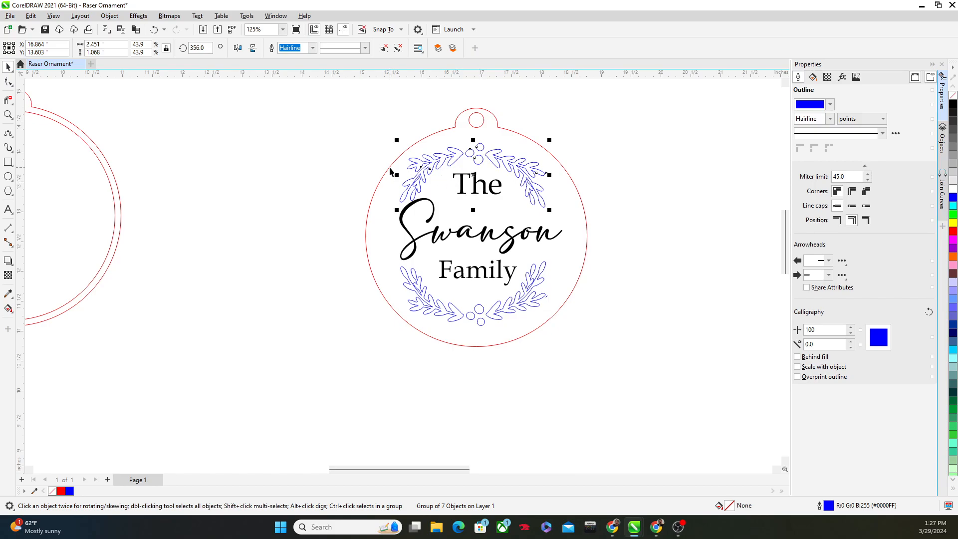
scroll(355, 164, down, 2)
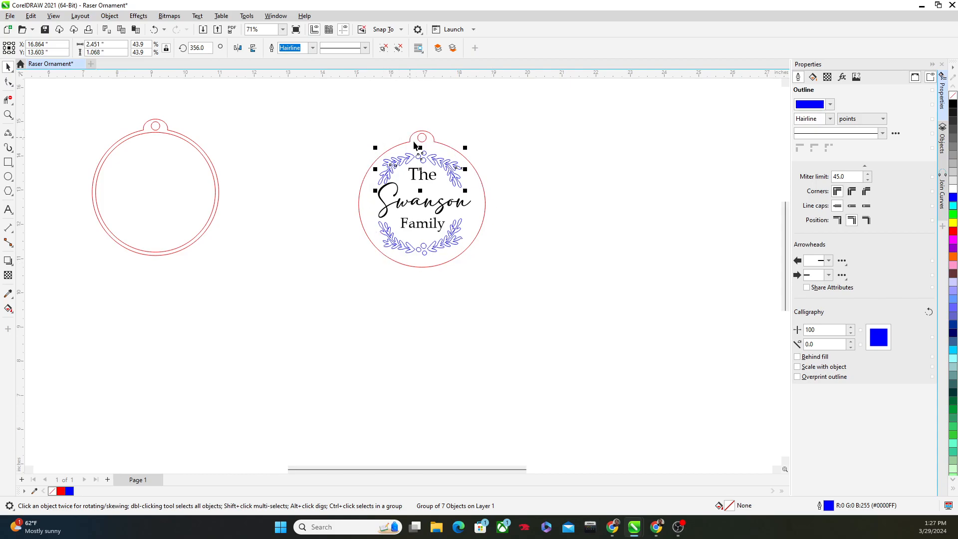
scroll(413, 143, up, 2)
click(619, 214)
click(503, 192)
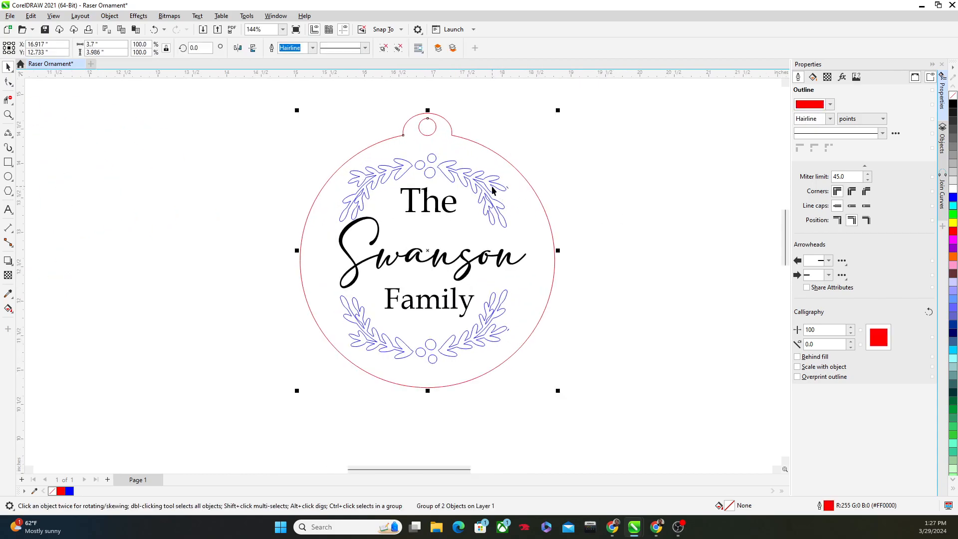
click(492, 190)
scroll(514, 199, down, 1)
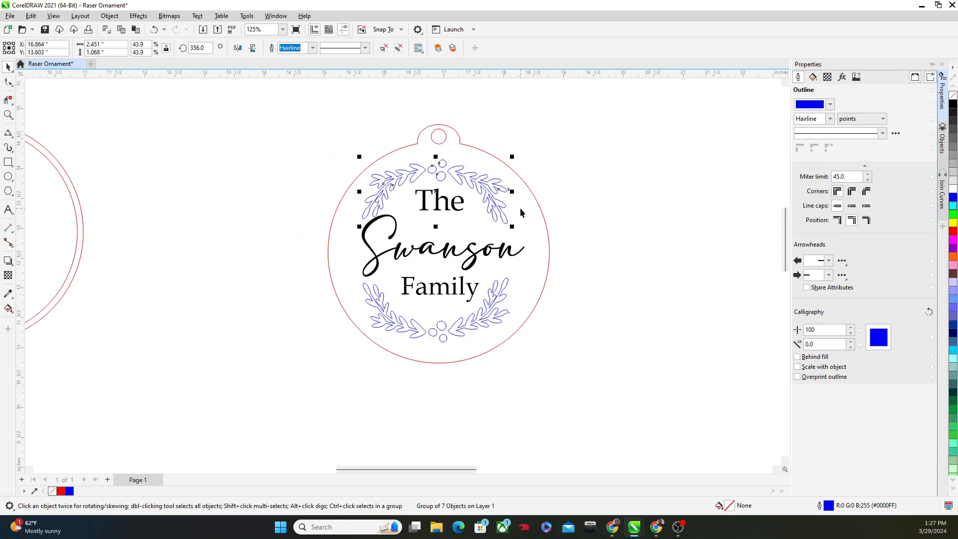
Step: Move the red ring group to the page's upper-left corner and place the complete text ornament right beside it
scroll(379, 205, down, 5)
click(135, 166)
drag(115, 150, 442, 359)
scroll(429, 349, down, 1)
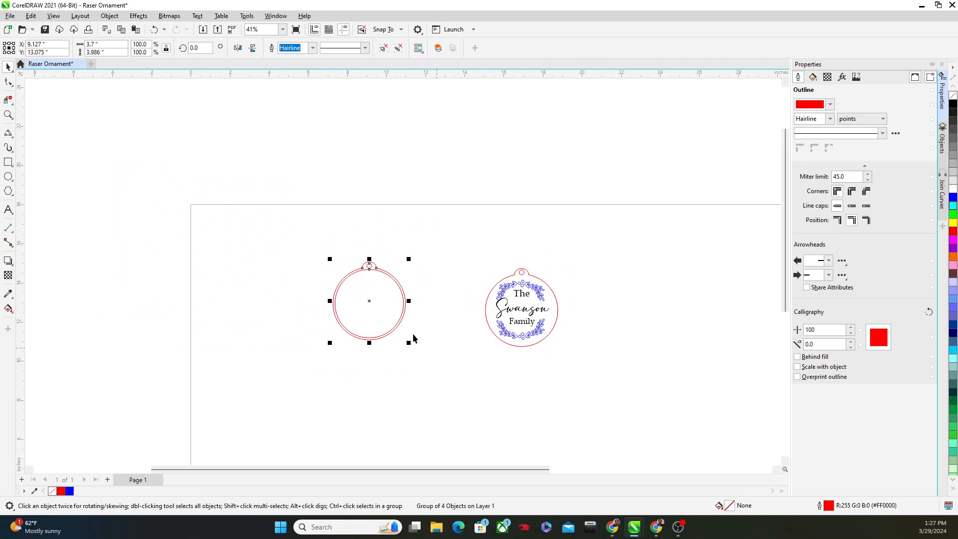
drag(368, 303, 235, 263)
drag(456, 230, 612, 376)
drag(527, 311, 314, 266)
scroll(313, 312, down, 1)
click(350, 232)
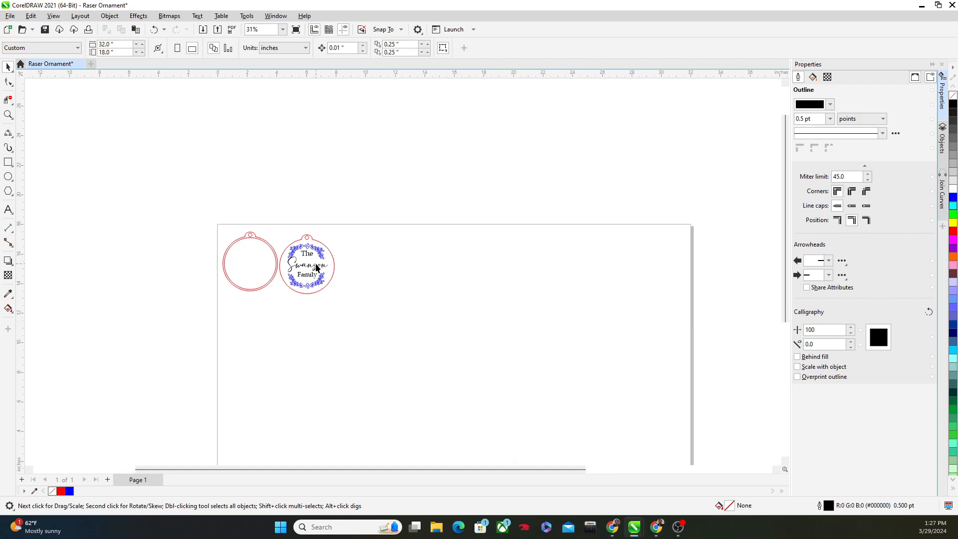
Step: Examine the upper holly branches and the lettering of the text ornament up close
scroll(316, 262, up, 5)
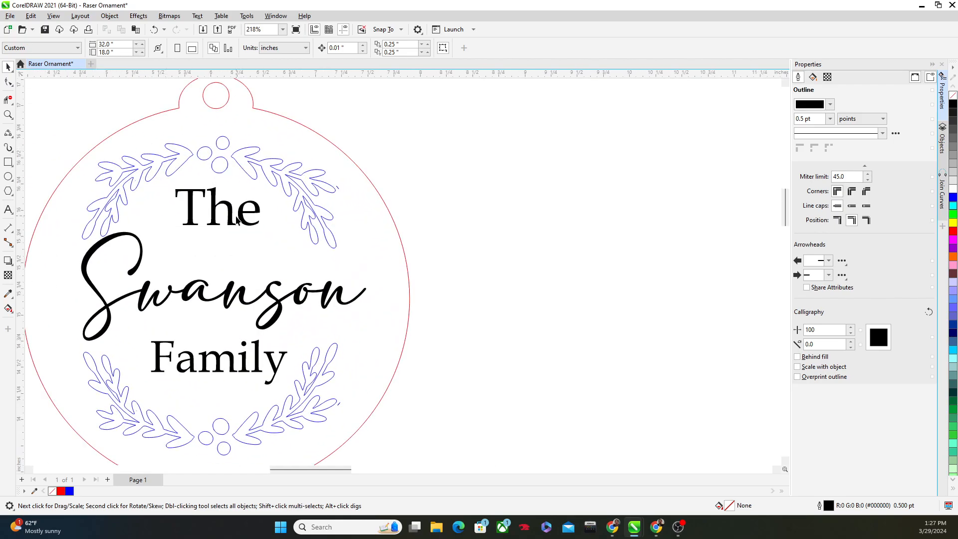
scroll(251, 341, down, 1)
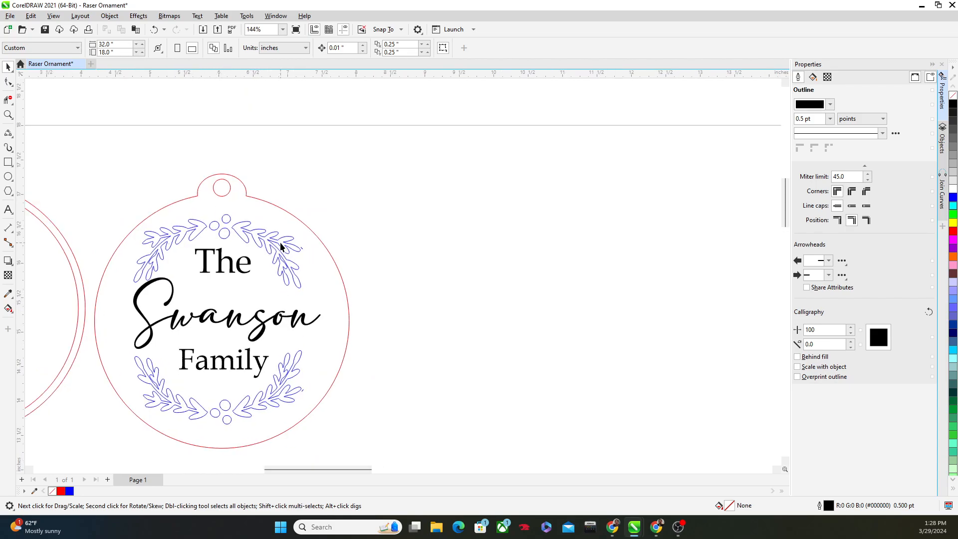
scroll(263, 235, up, 3)
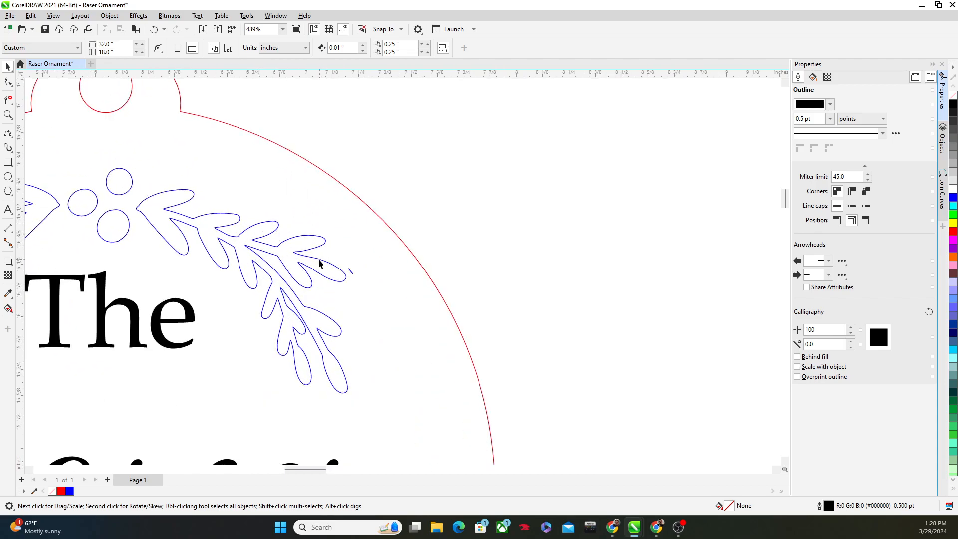
scroll(334, 269, down, 2)
scroll(249, 307, up, 2)
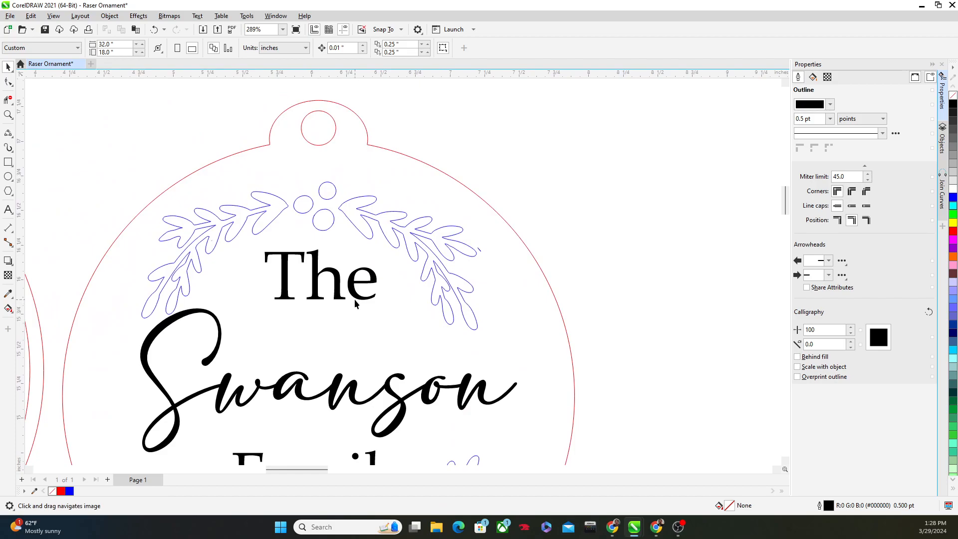
Step: Examine the black lettering and blue holly outlines of the text ornament, both up close and as a whole
scroll(354, 299, up, 5)
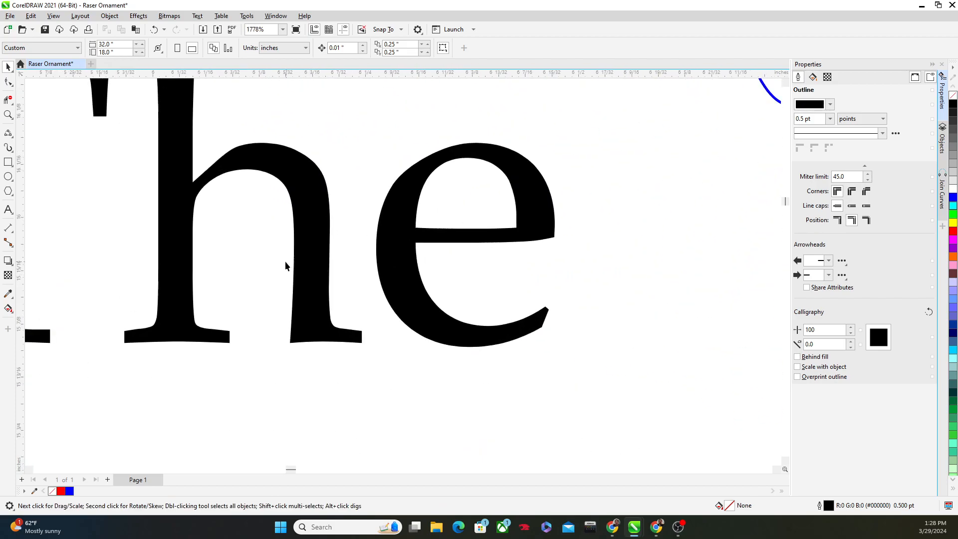
scroll(289, 265, down, 5)
drag(201, 440, 292, 358)
scroll(295, 358, up, 1)
scroll(314, 359, down, 1)
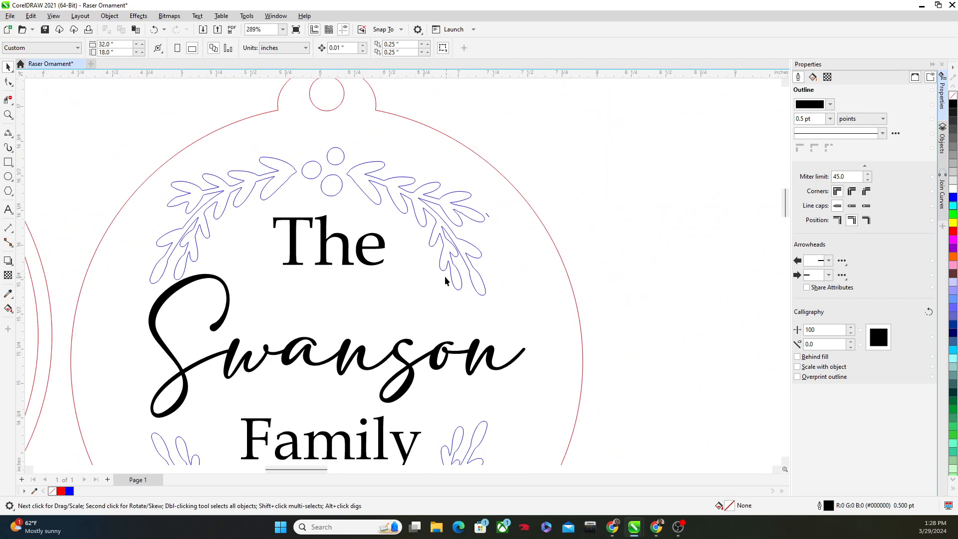
scroll(480, 218, up, 4)
scroll(466, 247, down, 5)
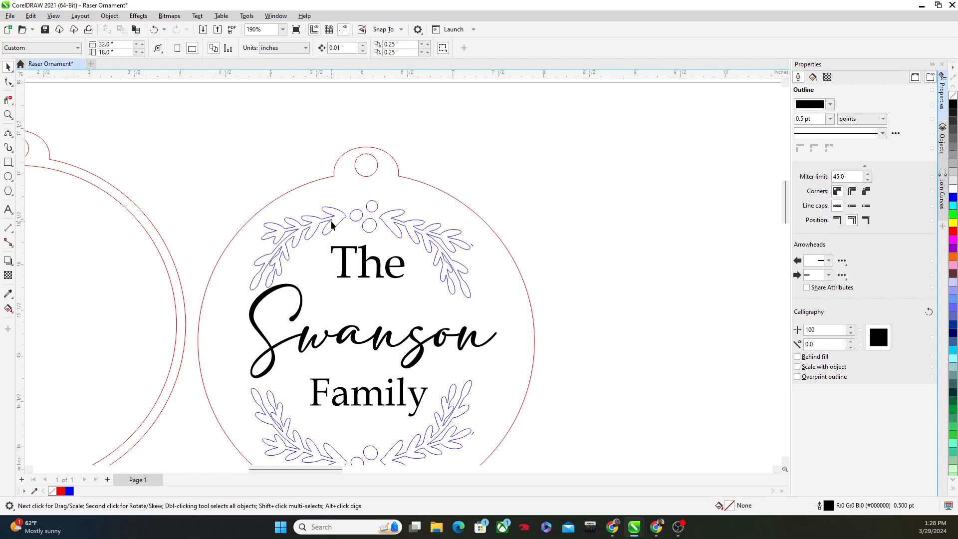
scroll(303, 239, down, 2)
scroll(311, 283, up, 2)
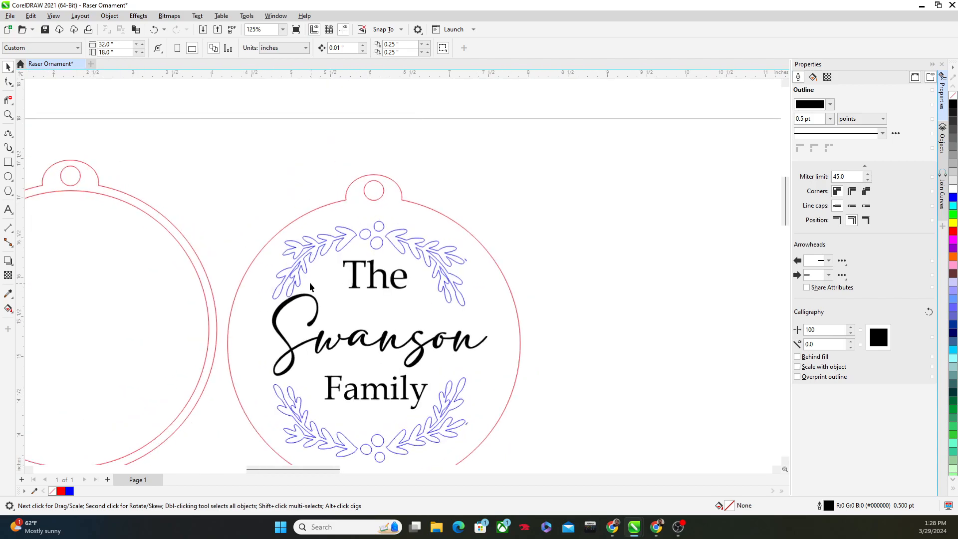
scroll(266, 234, down, 3)
Step: Select the red ring group and review its outline and its placement beside the text ornament on the page
click(201, 245)
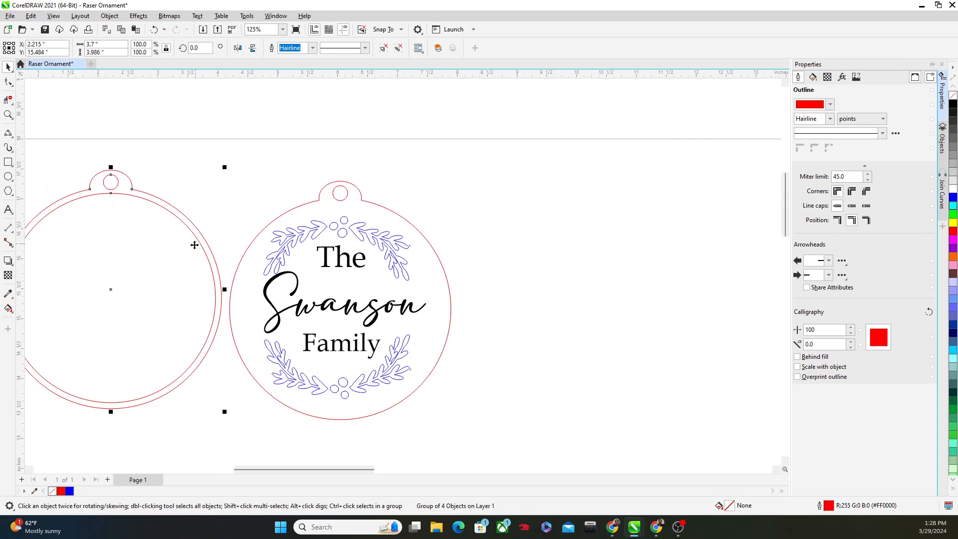
scroll(300, 156, down, 3)
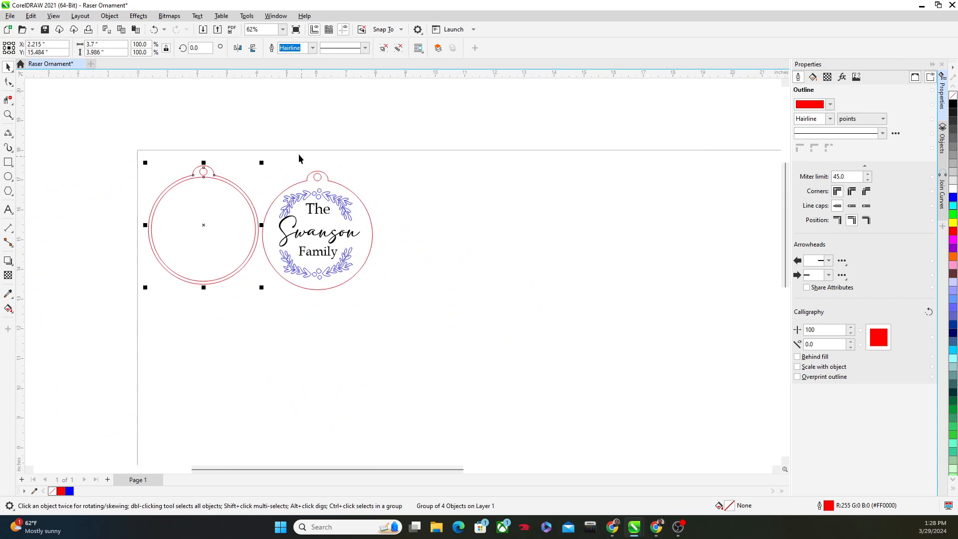
scroll(383, 165, up, 2)
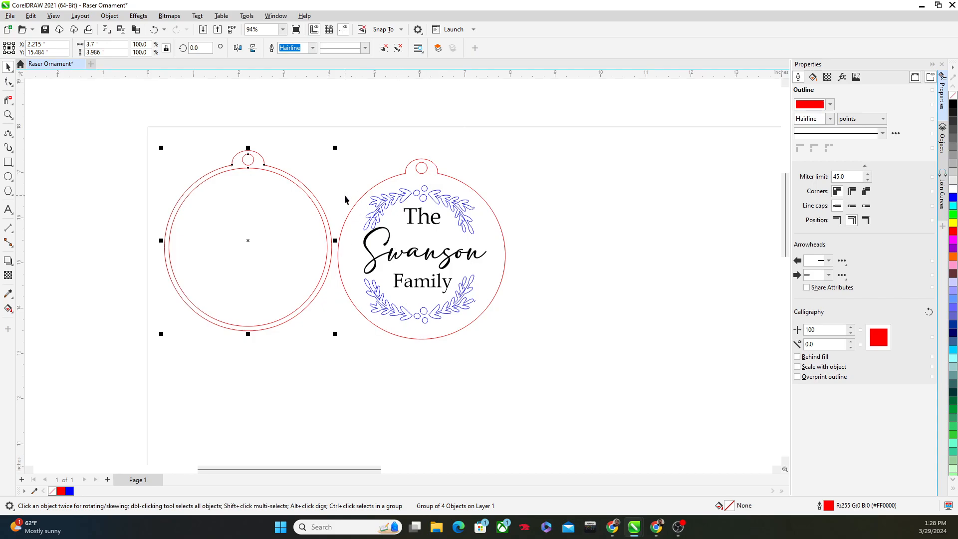
scroll(399, 222, up, 2)
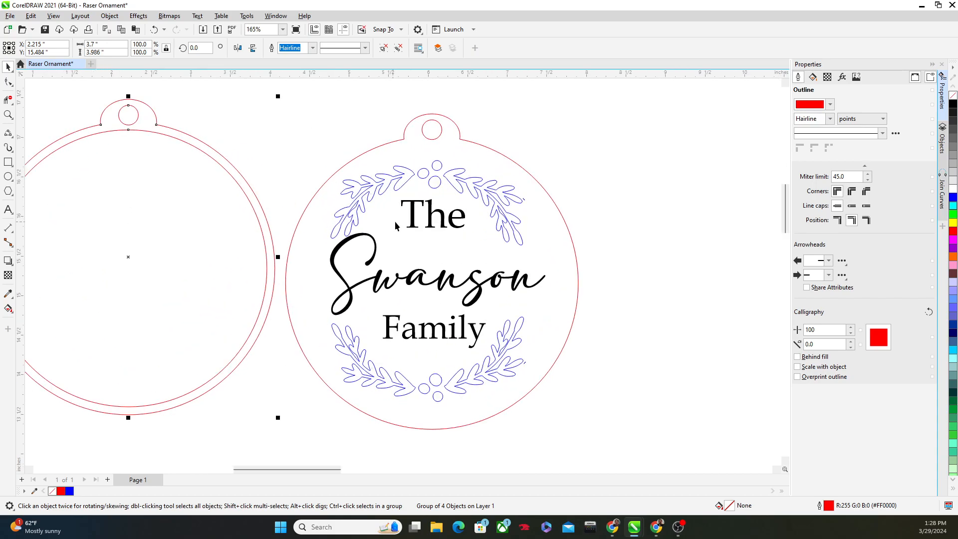
scroll(384, 217, up, 2)
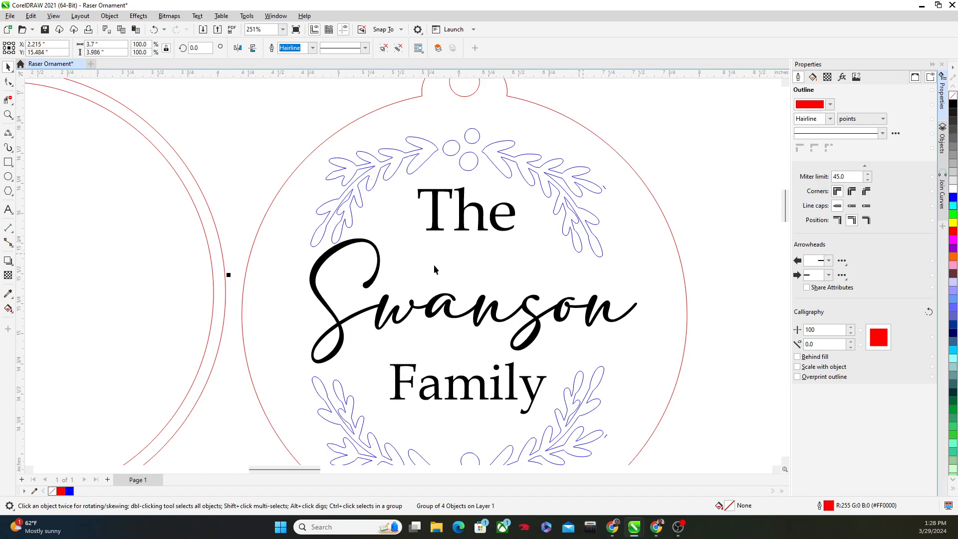
scroll(536, 247, down, 4)
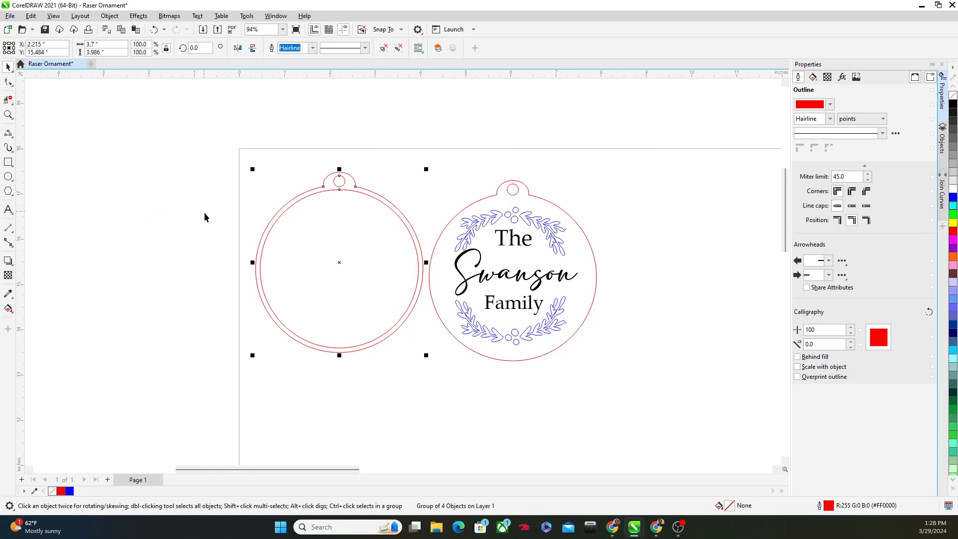
Step: Check both ornament pieces by selecting all objects of the text ornament and the red ring group in turn
scroll(203, 213, down, 1)
drag(356, 160, 503, 309)
mouse_move(181, 139)
mouse_down()
mouse_move(345, 260)
mouse_move(377, 325)
mouse_up()
drag(342, 159, 399, 217)
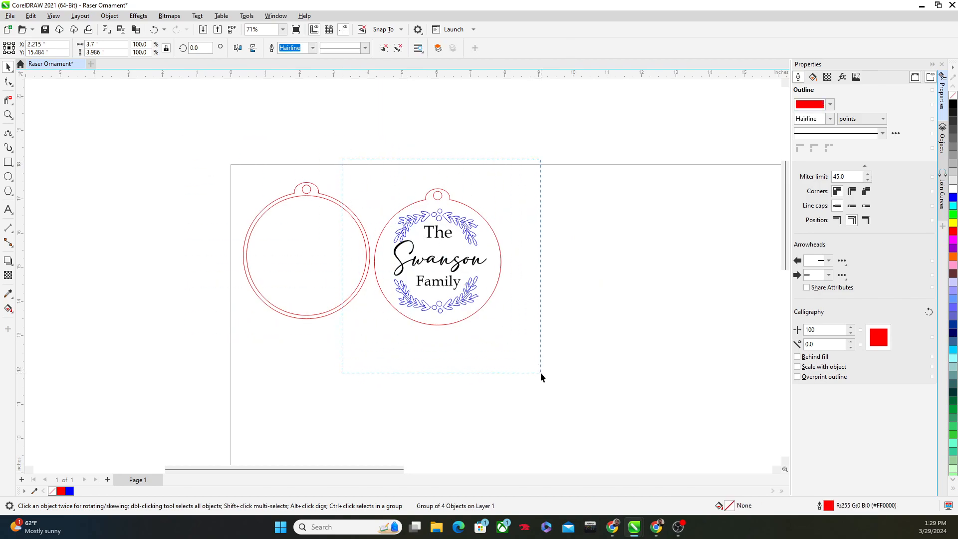
drag(540, 372, 540, 372)
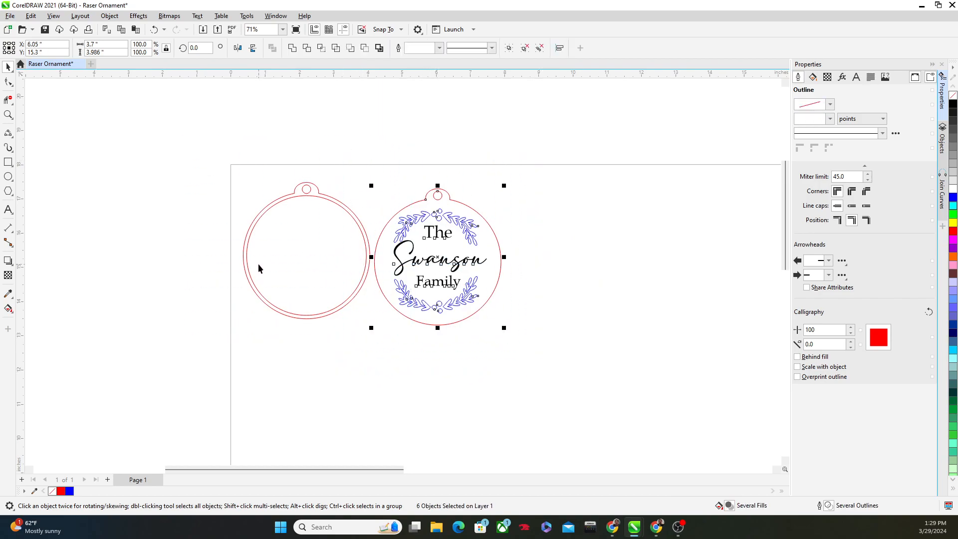
click(305, 317)
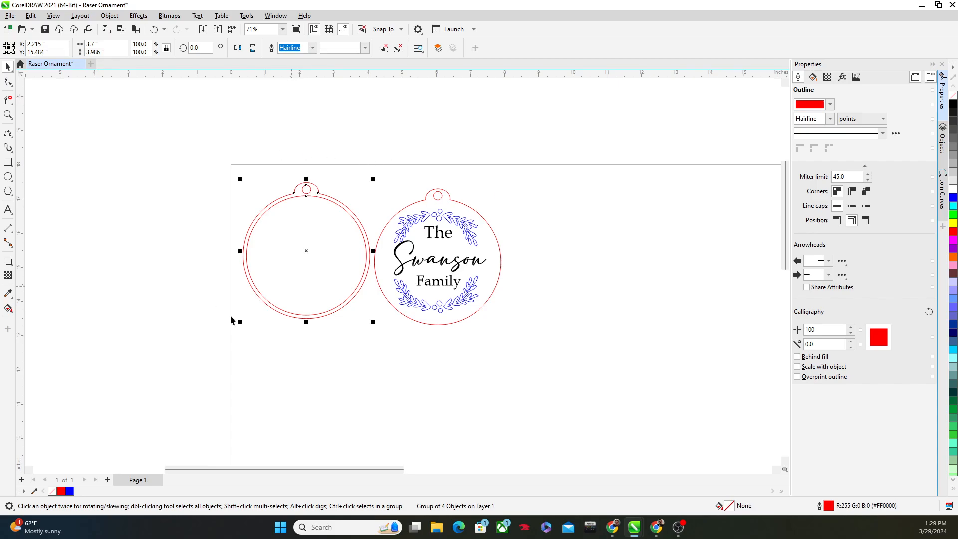
scroll(355, 200, up, 3)
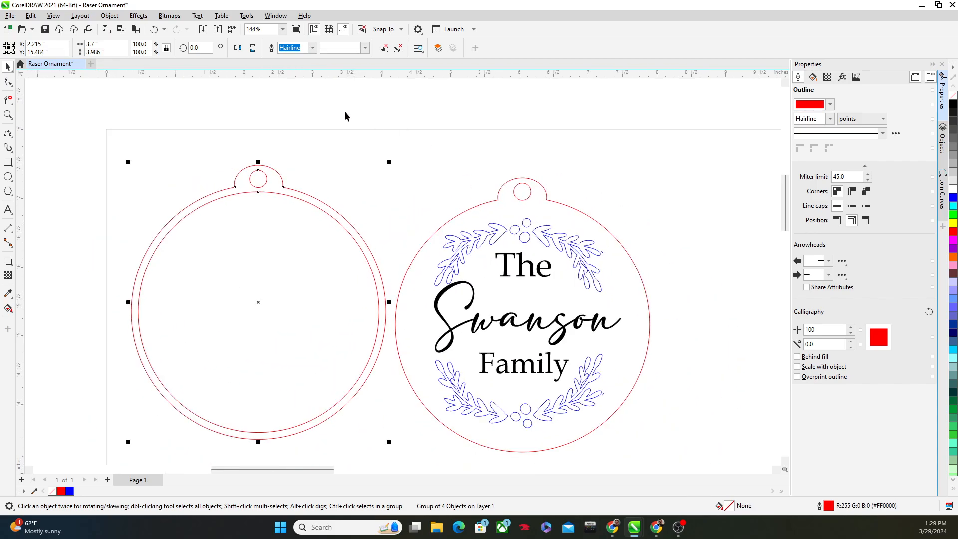